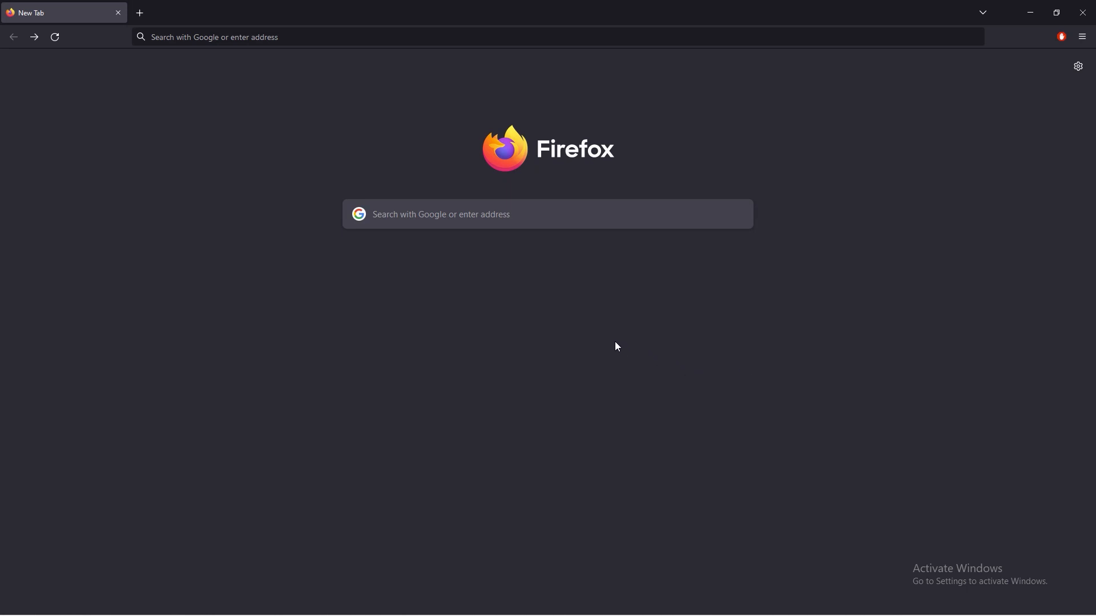
# Go to kh2rando.com and open the site's Downloads page.
pyautogui.click(331, 37)
pyautogui.write('k')
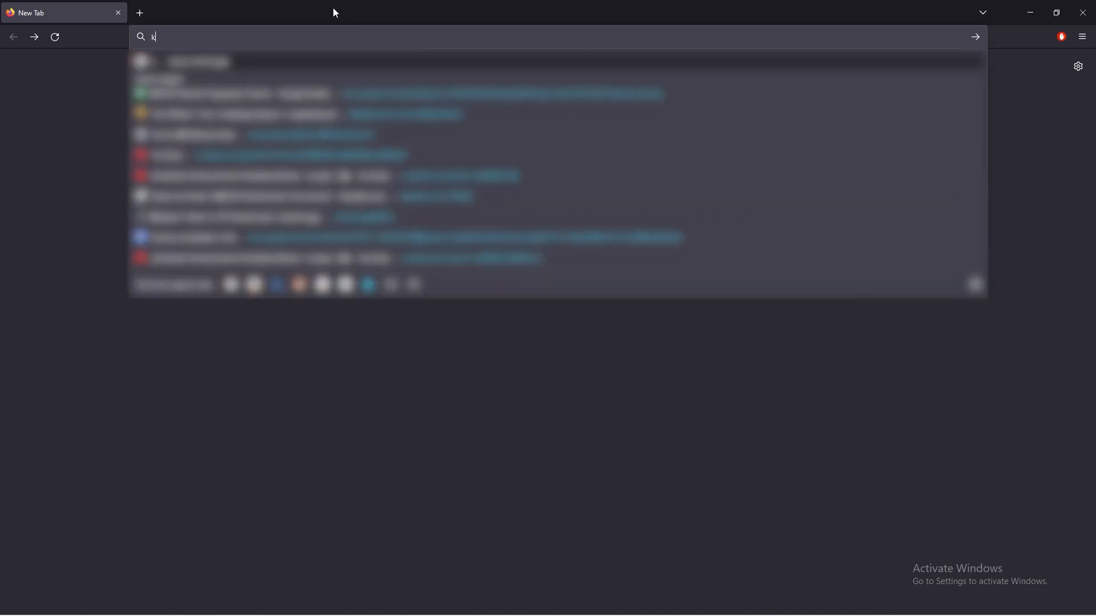
pyautogui.write('h2rando.com')
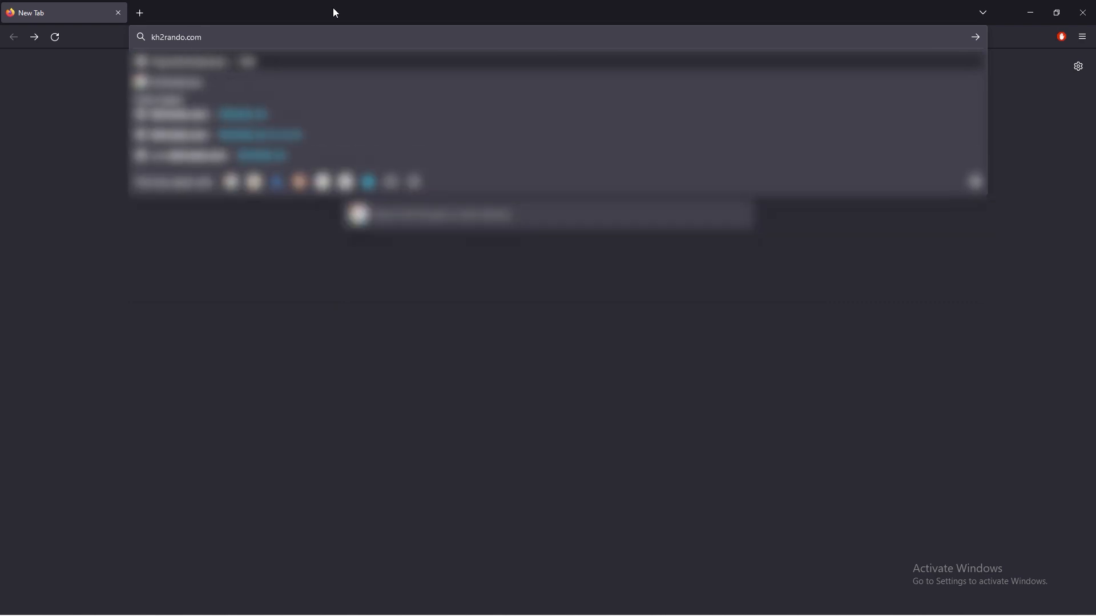
pyautogui.press('Return')
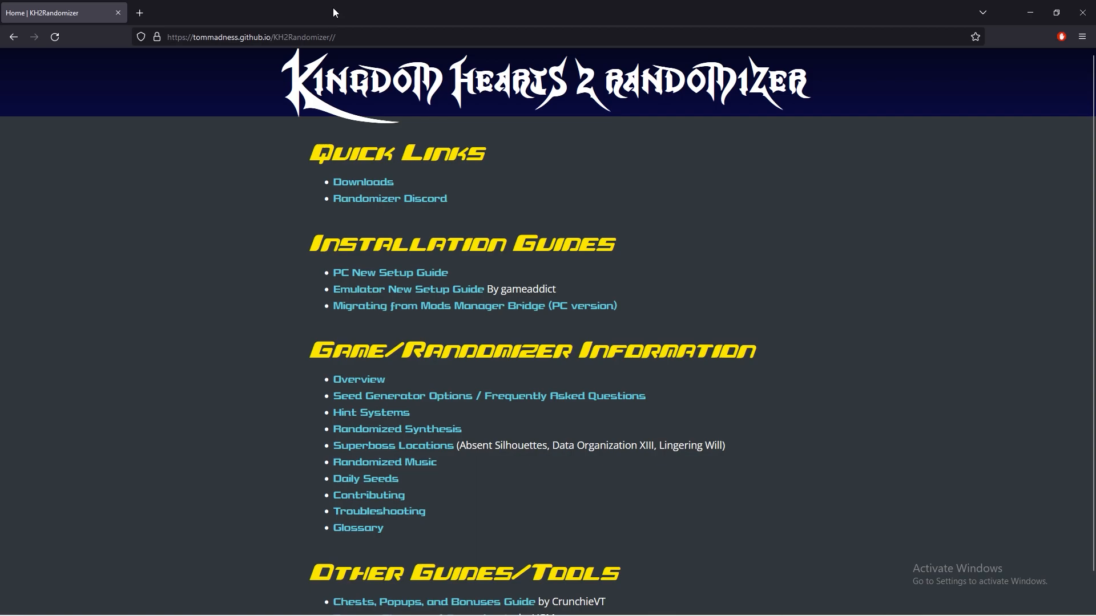
pyautogui.click(368, 183)
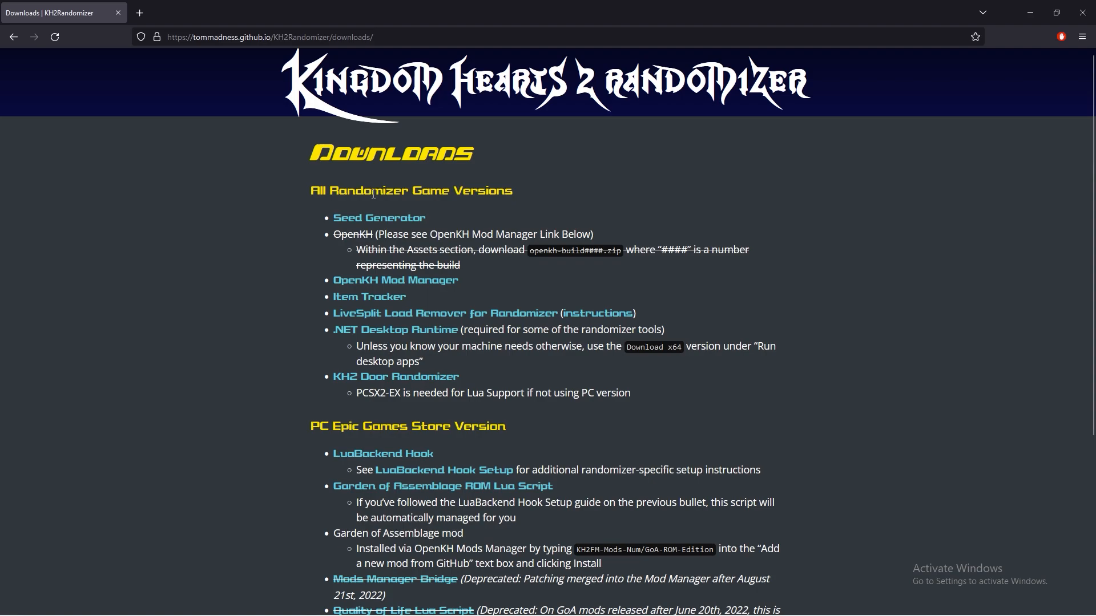
# Download the Seed Generator, OpenKH Mod Manager and .NET Desktop Runtime, and check their download progress.
pyautogui.click(380, 220)
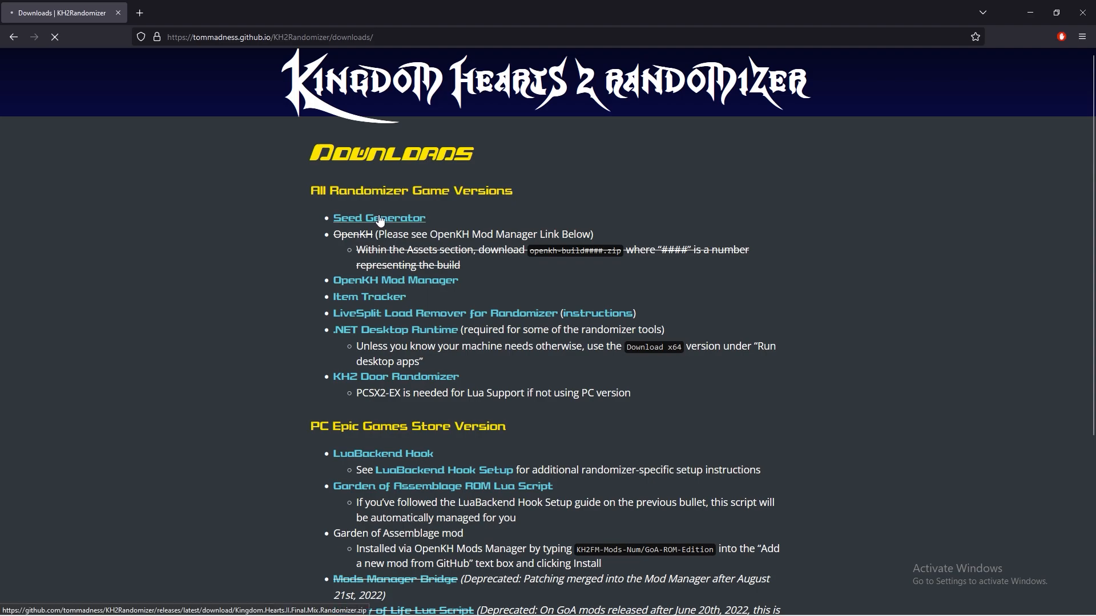
pyautogui.click(382, 287)
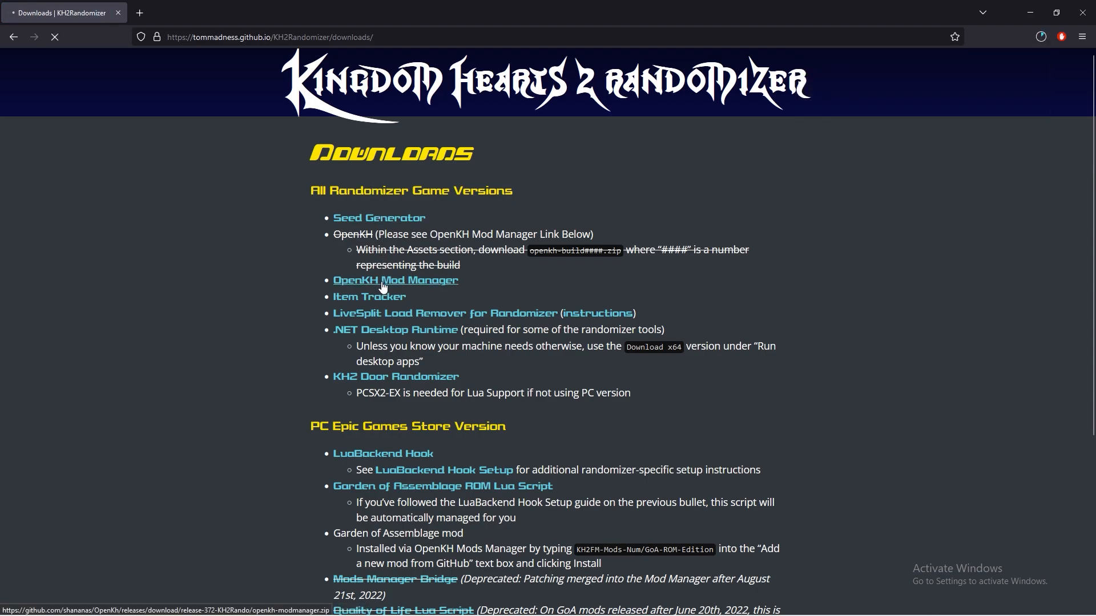
pyautogui.rightClick(376, 329)
pyautogui.click(396, 341)
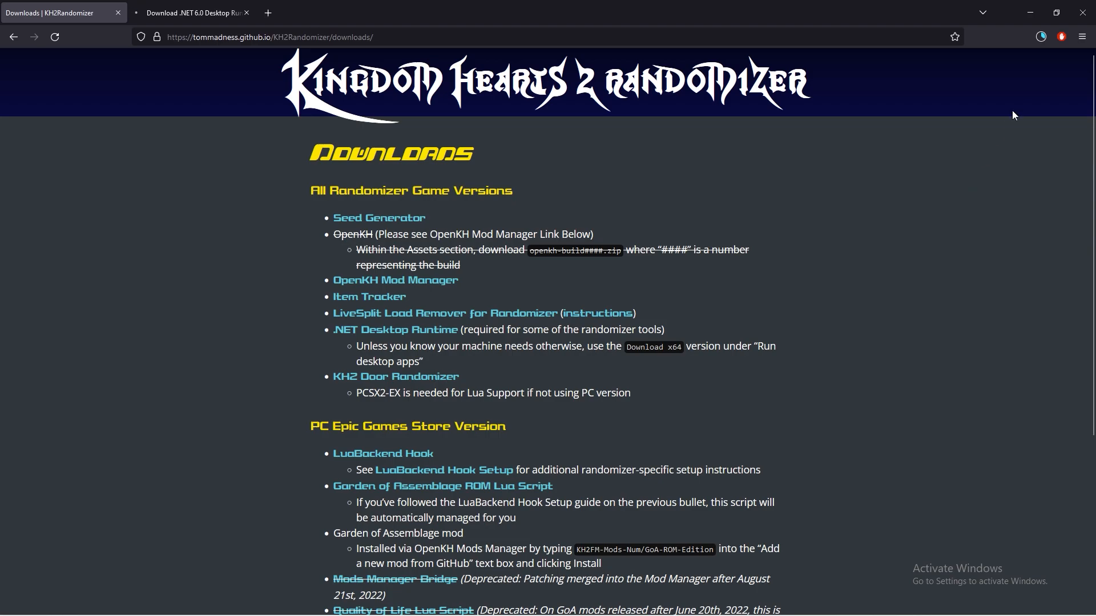
pyautogui.click(1040, 42)
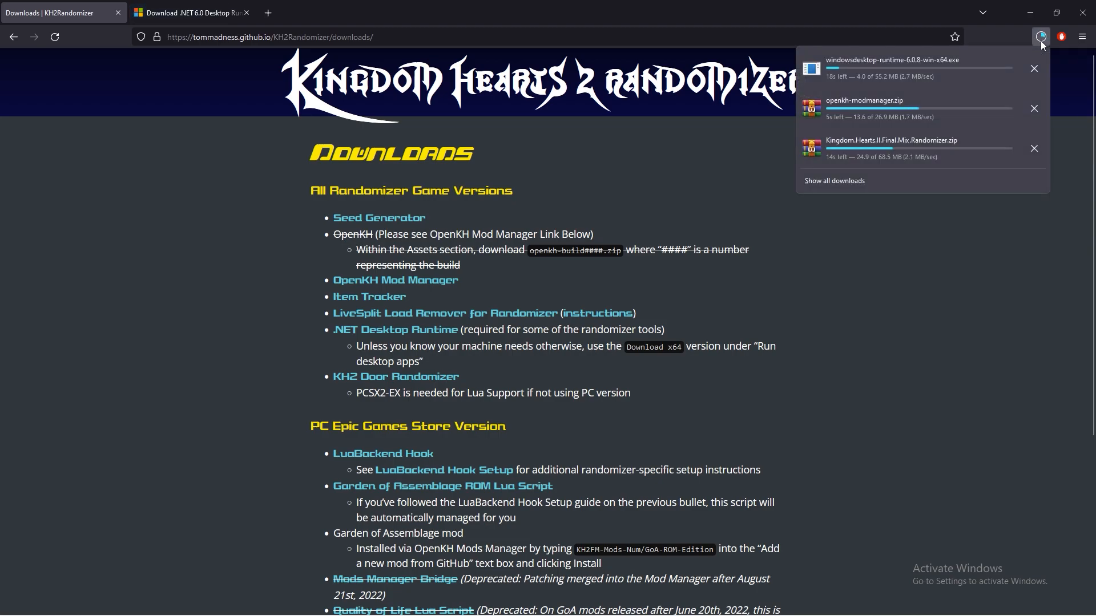
# Run windowsdesktop-runtime-6.0.8-win-x64.exe from the Downloads folder and install the .NET Desktop Runtime.
pyautogui.press('super+e')
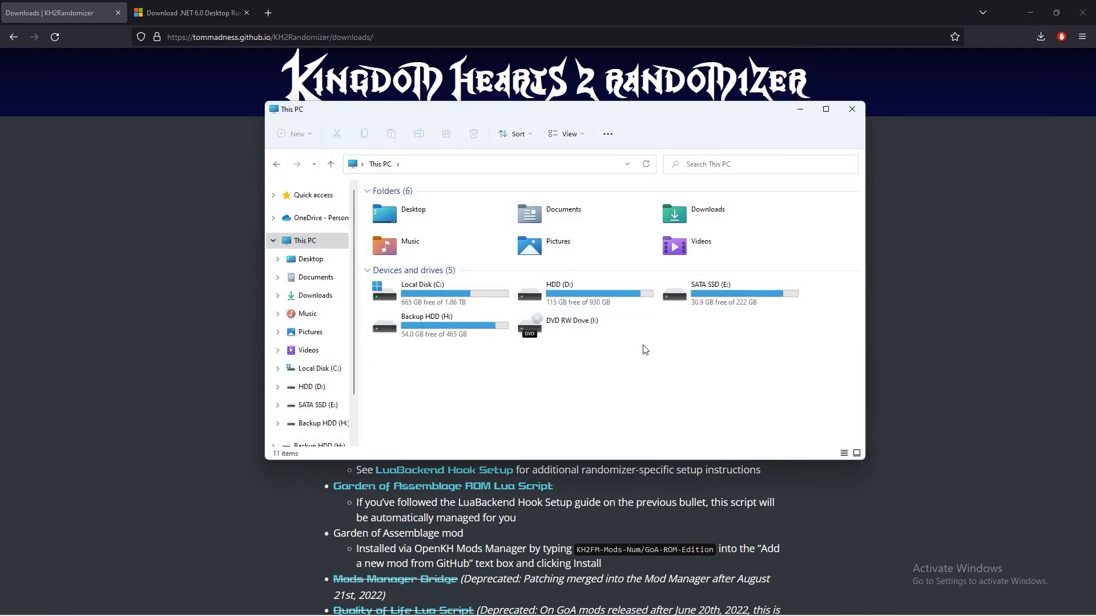
pyautogui.click(315, 296)
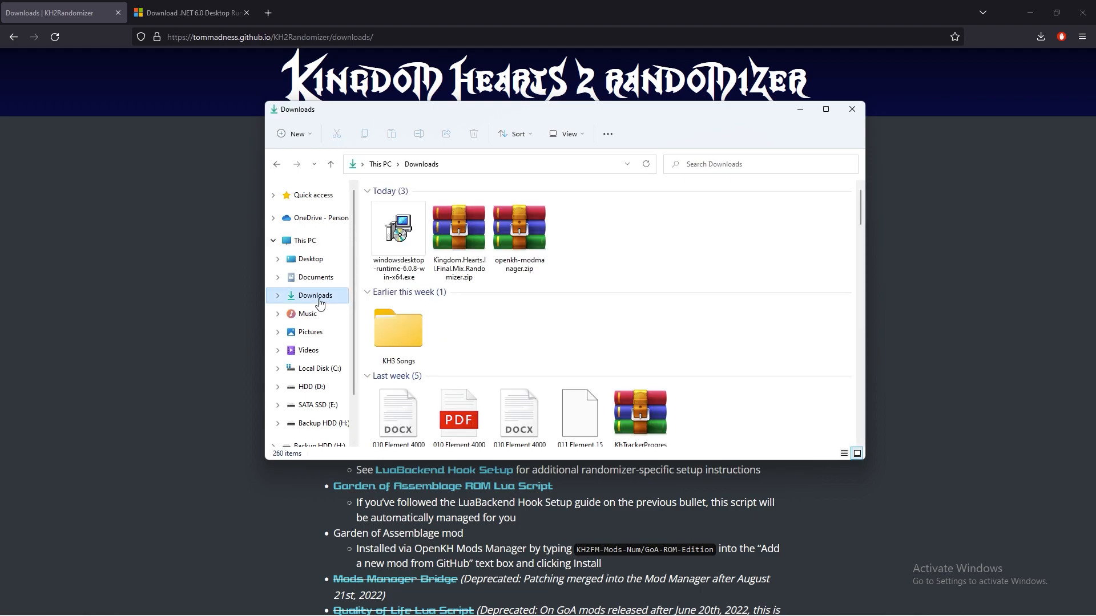
pyautogui.doubleClick(398, 234)
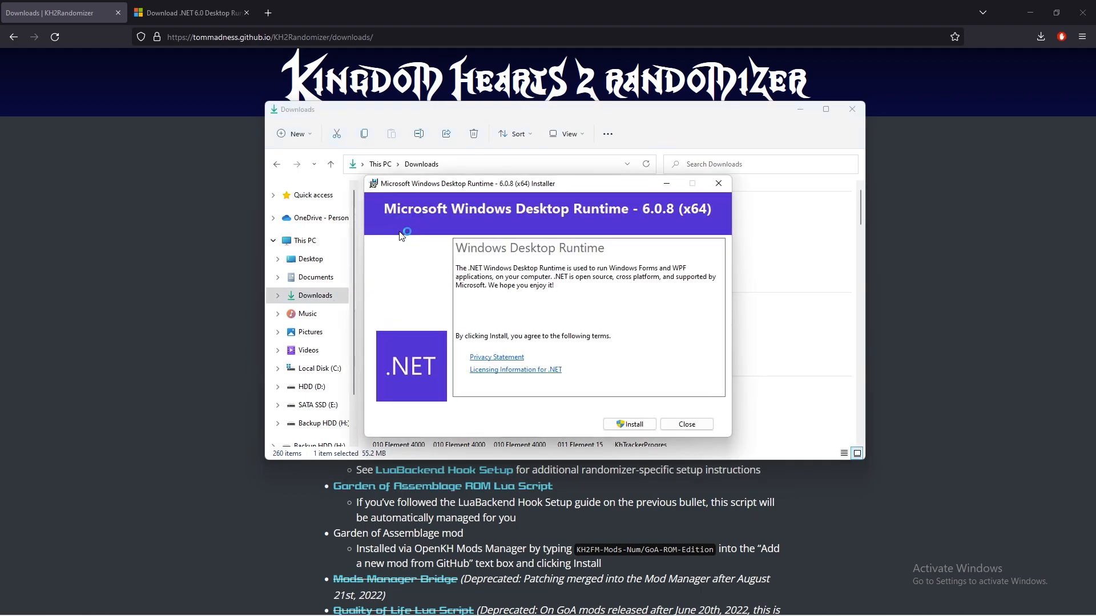
pyautogui.click(629, 424)
pyautogui.click(606, 394)
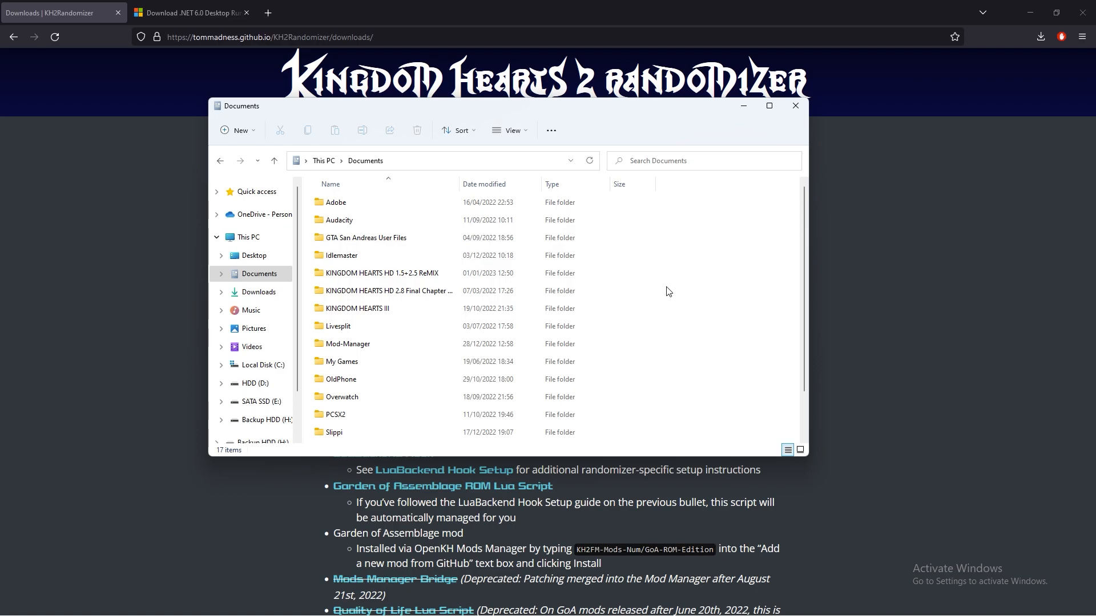
# Create a folder named KH2-Rando in Documents and refresh the folder listing.
pyautogui.rightClick(668, 291)
pyautogui.moveTo(791, 377)
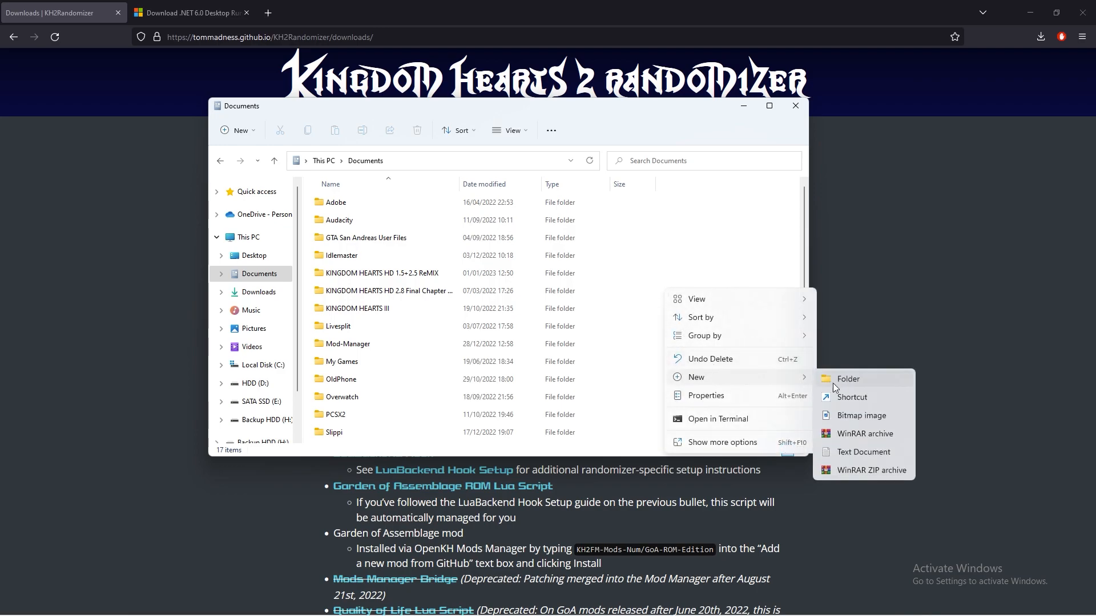
pyautogui.click(826, 381)
pyautogui.write('KH2-Rand')
pyautogui.press('Return')
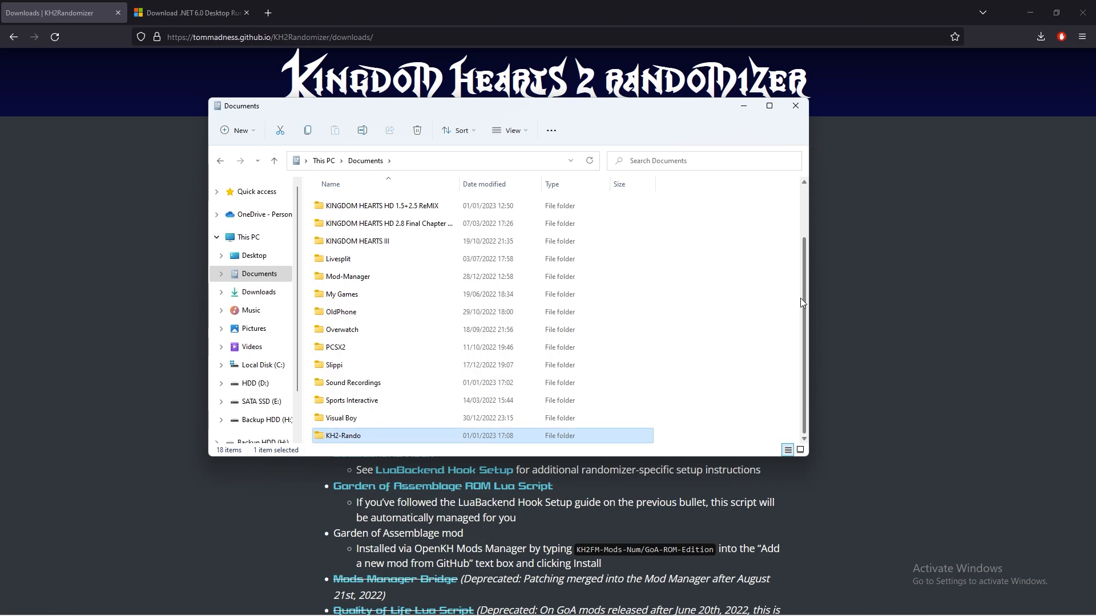
pyautogui.click(593, 164)
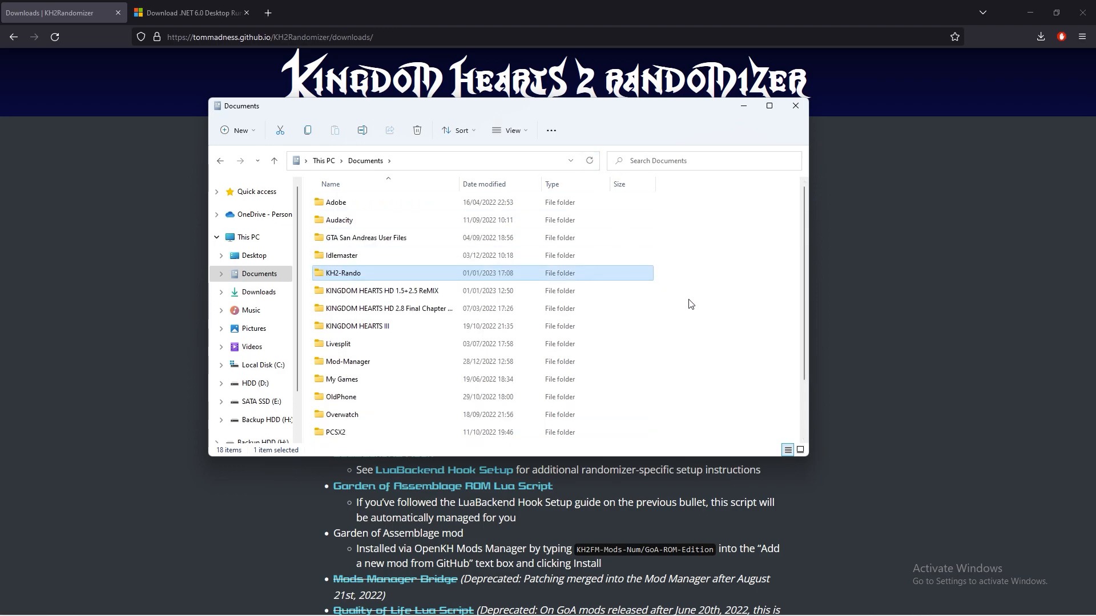
# Create a subfolder named OpenKH inside the KH2-Rando folder.
pyautogui.doubleClick(370, 280)
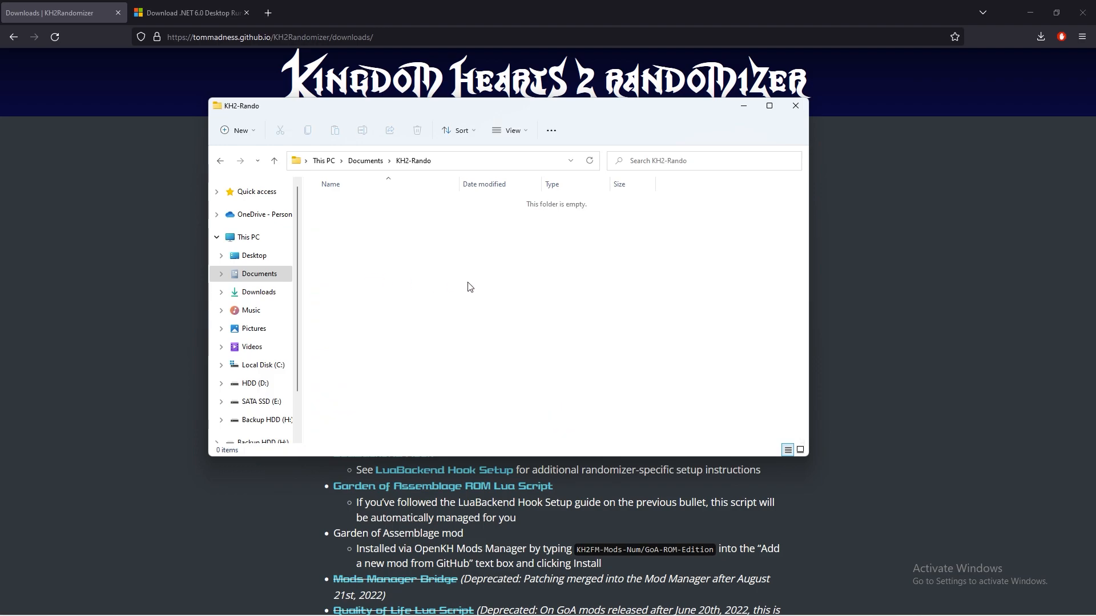
pyautogui.rightClick(470, 287)
pyautogui.moveTo(548, 373)
pyautogui.click(646, 379)
pyautogui.write('OpenKH')
pyautogui.press('Return')
# Create a second subfolder named Seed Generator inside the KH2-Rando folder.
pyautogui.rightClick(651, 371)
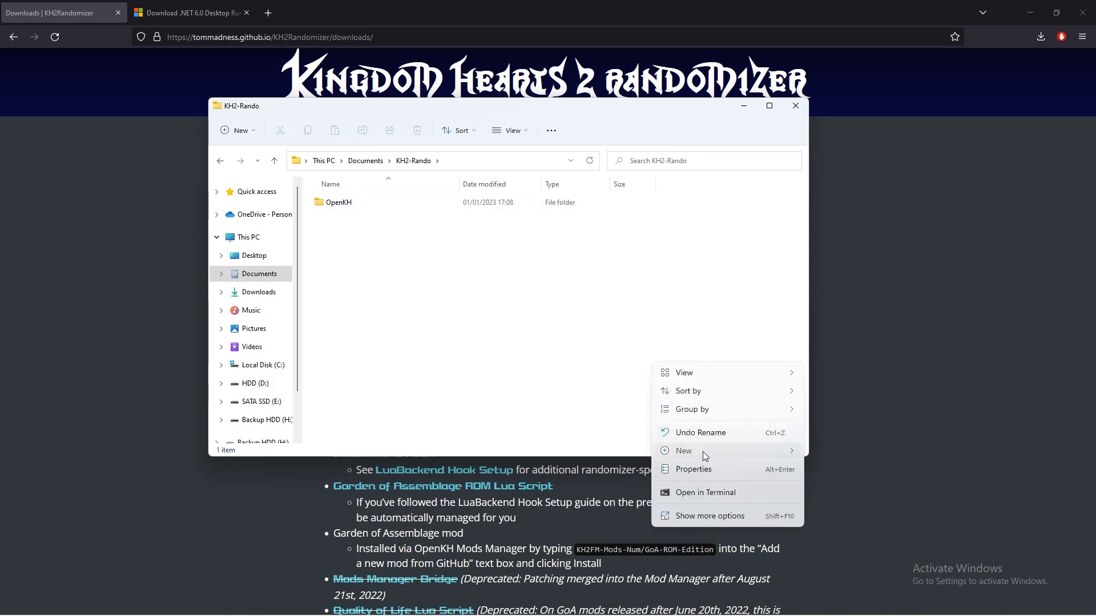
pyautogui.moveTo(703, 451)
pyautogui.click(696, 374)
pyautogui.write('Seed Generator')
pyautogui.click(484, 356)
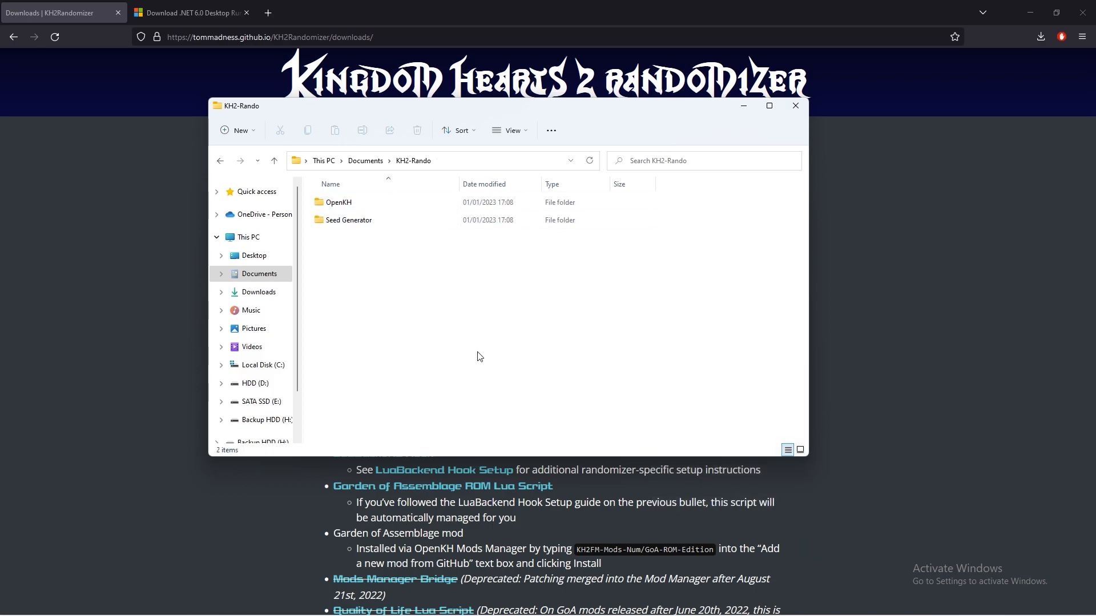
# Extract openkh-modmanager.zip from Downloads into the KH2-Rando\OpenKH folder without showing the extracted files on completion.
pyautogui.click(281, 295)
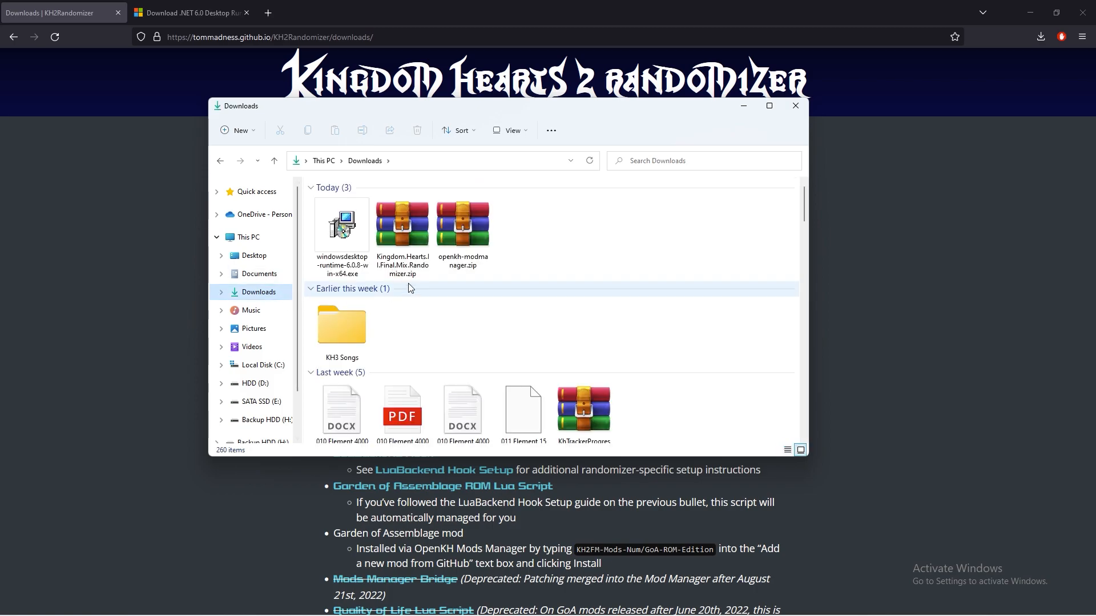
pyautogui.rightClick(472, 246)
pyautogui.click(510, 316)
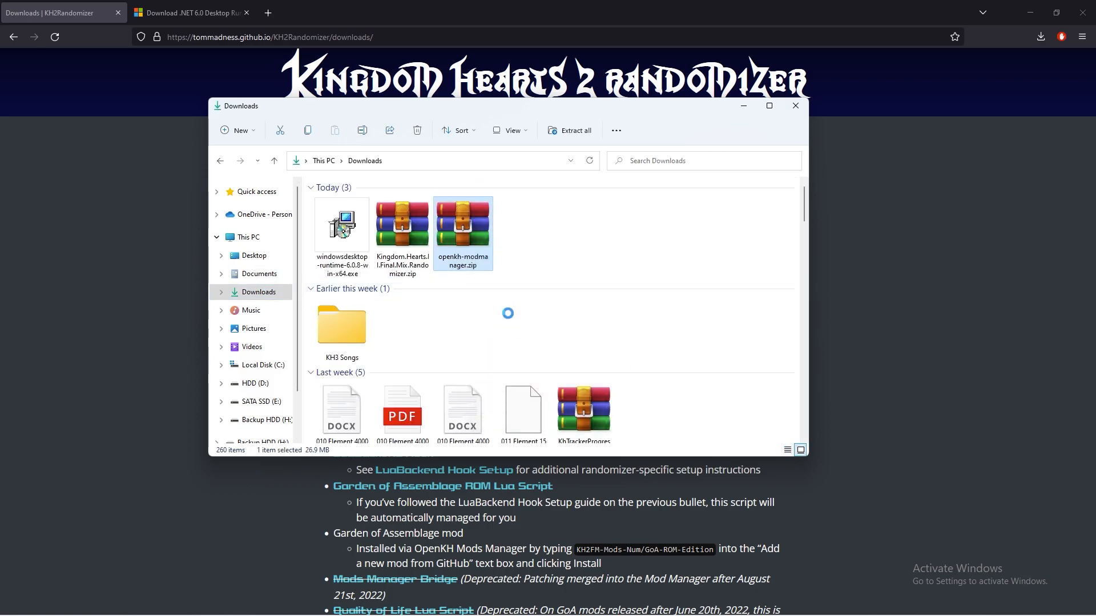
pyautogui.click(676, 268)
pyautogui.doubleClick(514, 358)
pyautogui.doubleClick(505, 287)
pyautogui.click(819, 484)
pyautogui.click(399, 291)
pyautogui.click(650, 423)
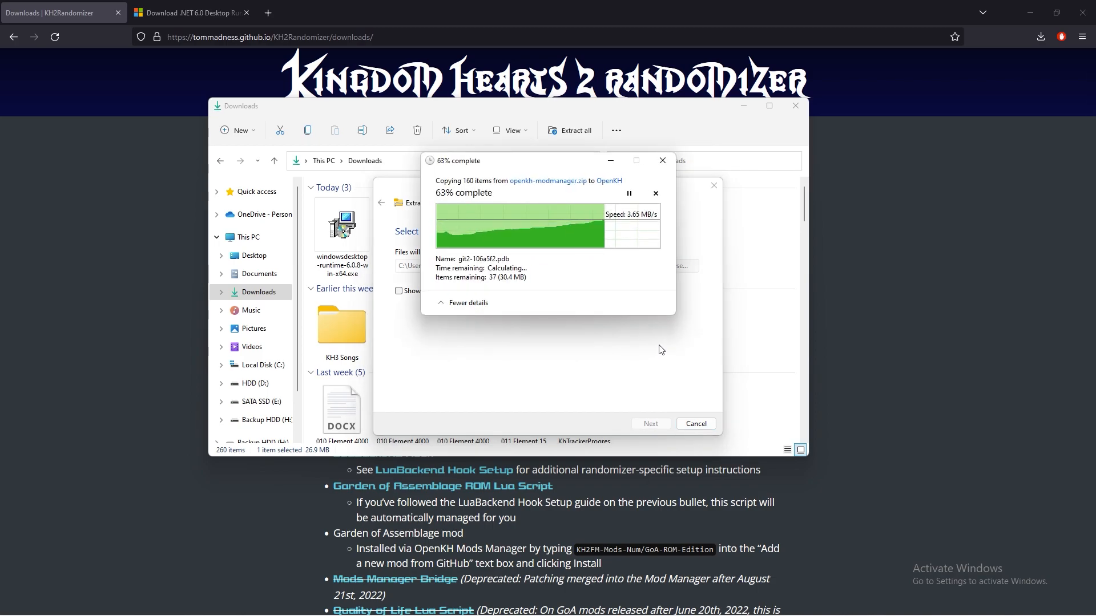
# Extract Kingdom.Hearts.II.Final.Mix.Randomizer.zip into the KH2-Rando\Seed Generator folder.
pyautogui.rightClick(430, 269)
pyautogui.click(450, 322)
pyautogui.click(674, 266)
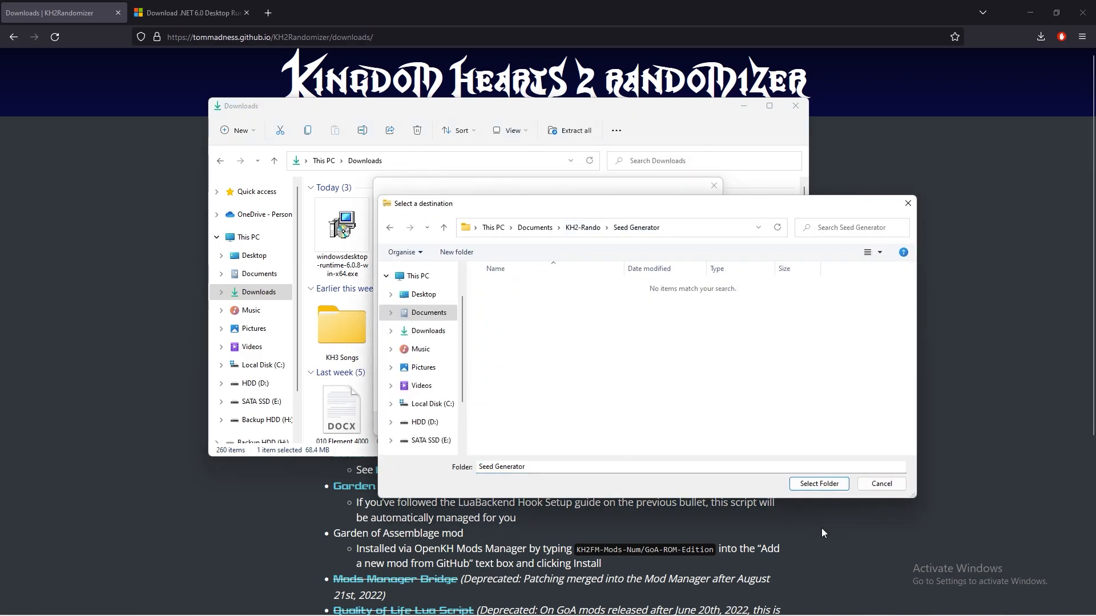
pyautogui.click(819, 482)
pyautogui.click(650, 423)
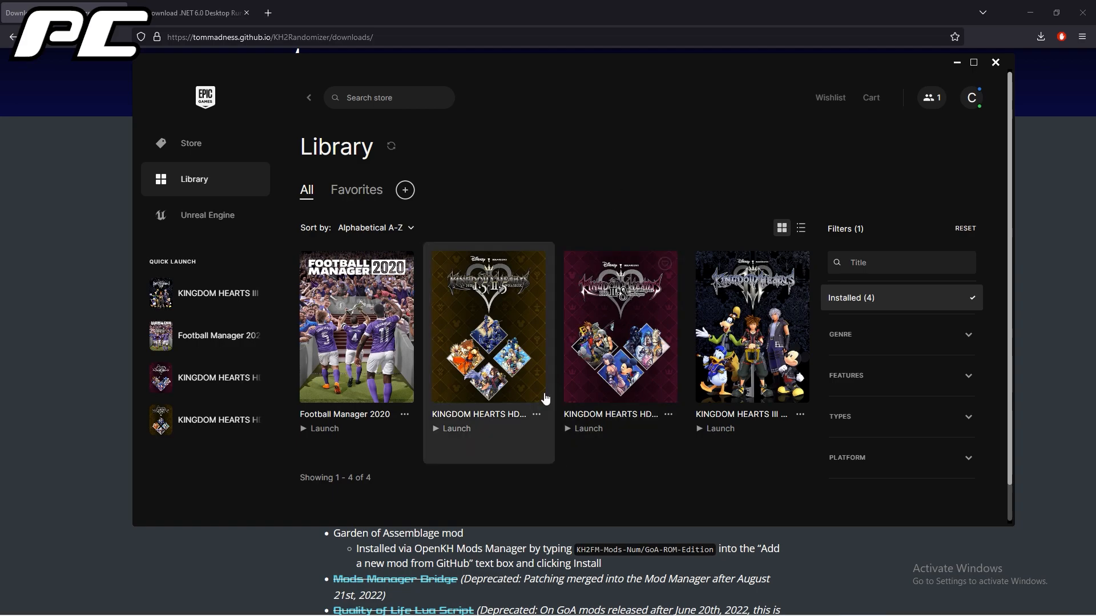
# Verify the files of KINGDOM HEARTS HD 1.5+2.5 ReMIX in the Epic Games library, then minimize the launcher.
pyautogui.click(536, 415)
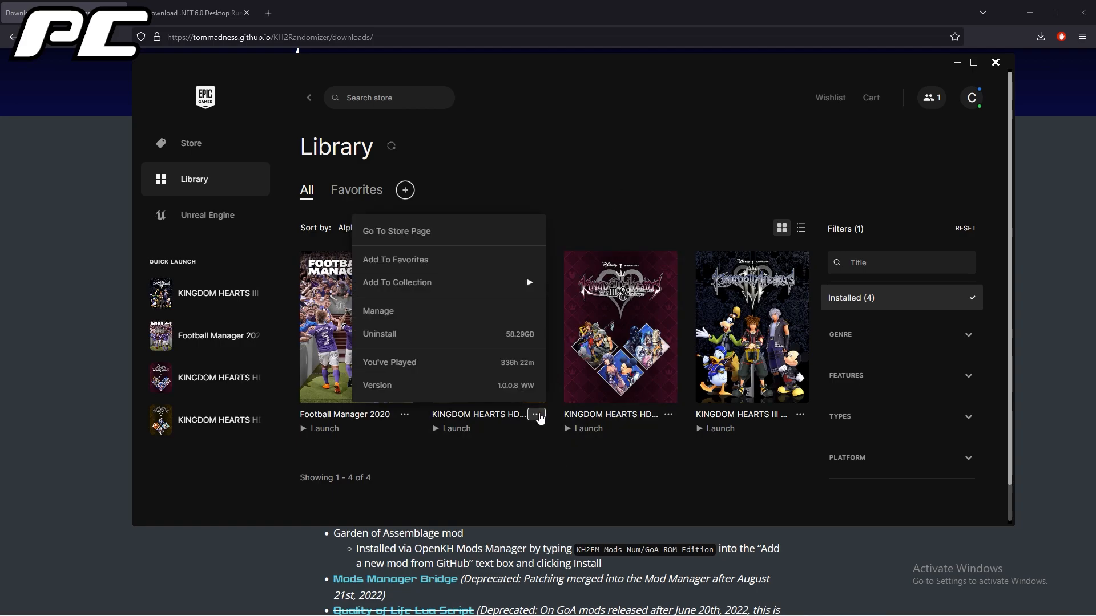
pyautogui.click(460, 311)
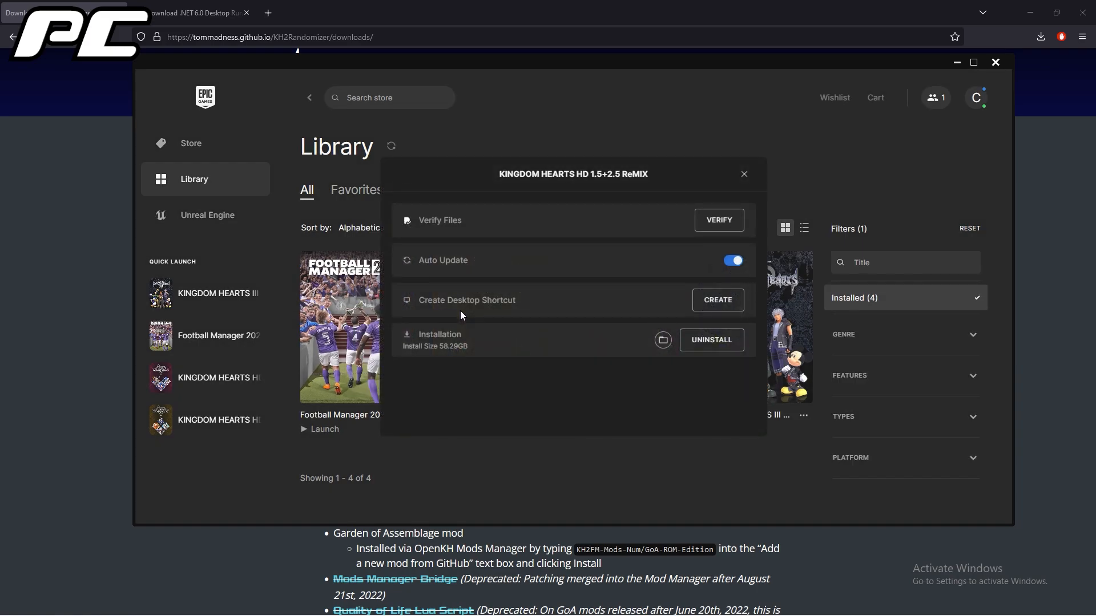
pyautogui.click(716, 226)
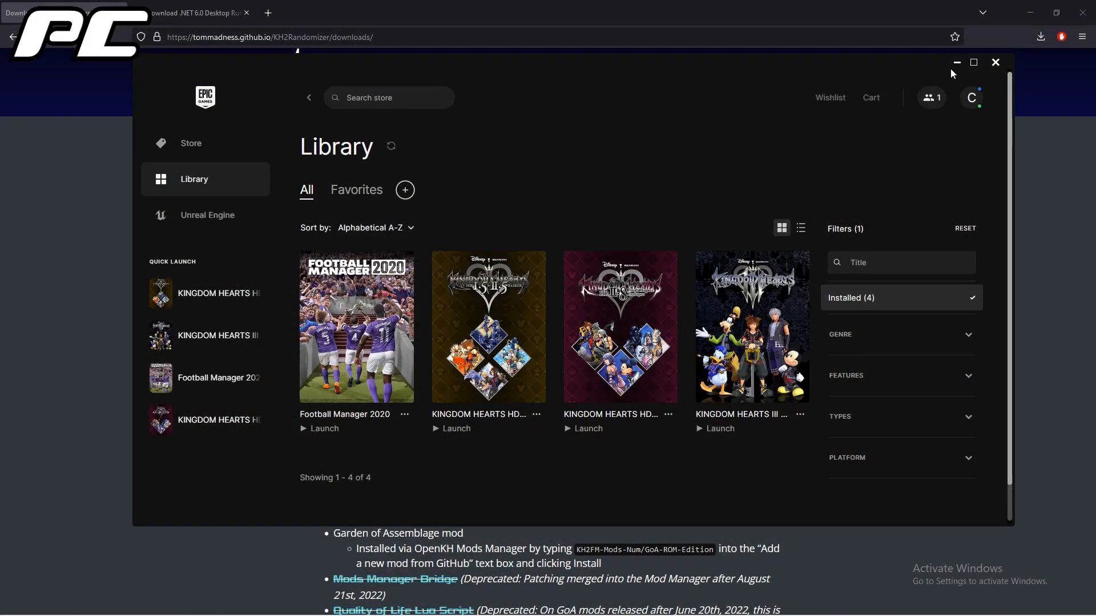
pyautogui.click(952, 65)
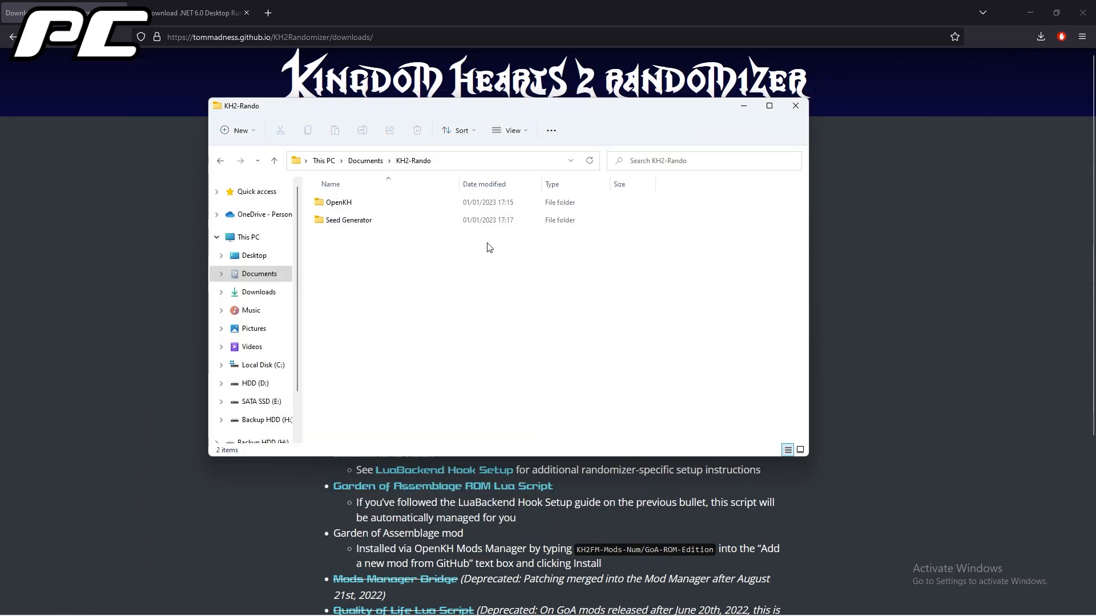
# Run OpenKh.Tools.ModsManager.exe from the OpenKH folder and set the game edition to PC Release via Epic Game Store.
pyautogui.moveTo(803, 207); pyautogui.dragTo(810, 355)
pyautogui.doubleClick(400, 319)
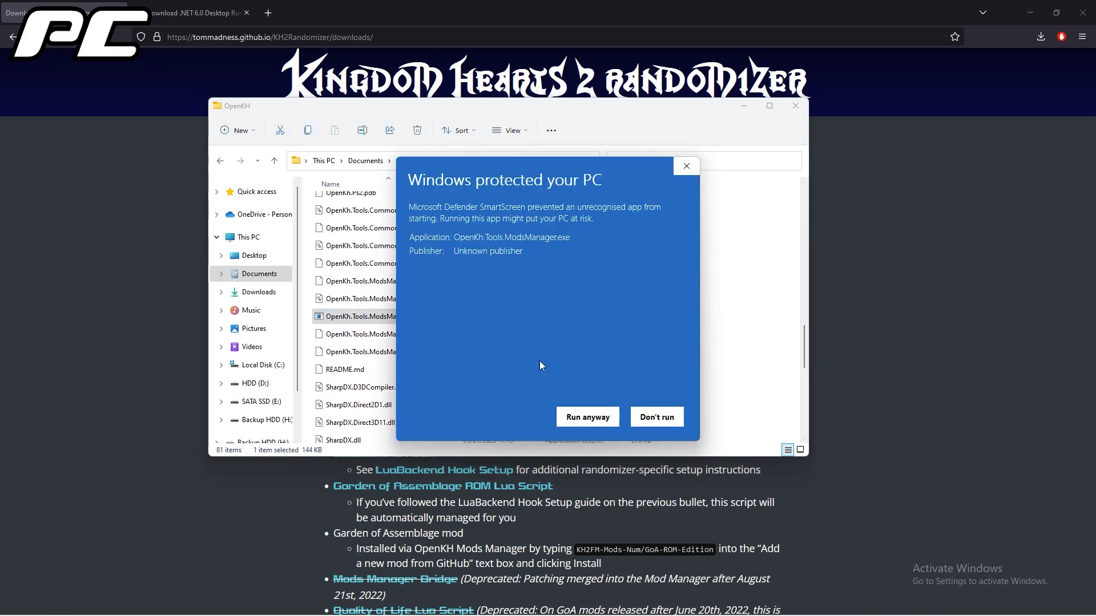
pyautogui.click(588, 417)
pyautogui.click(593, 400)
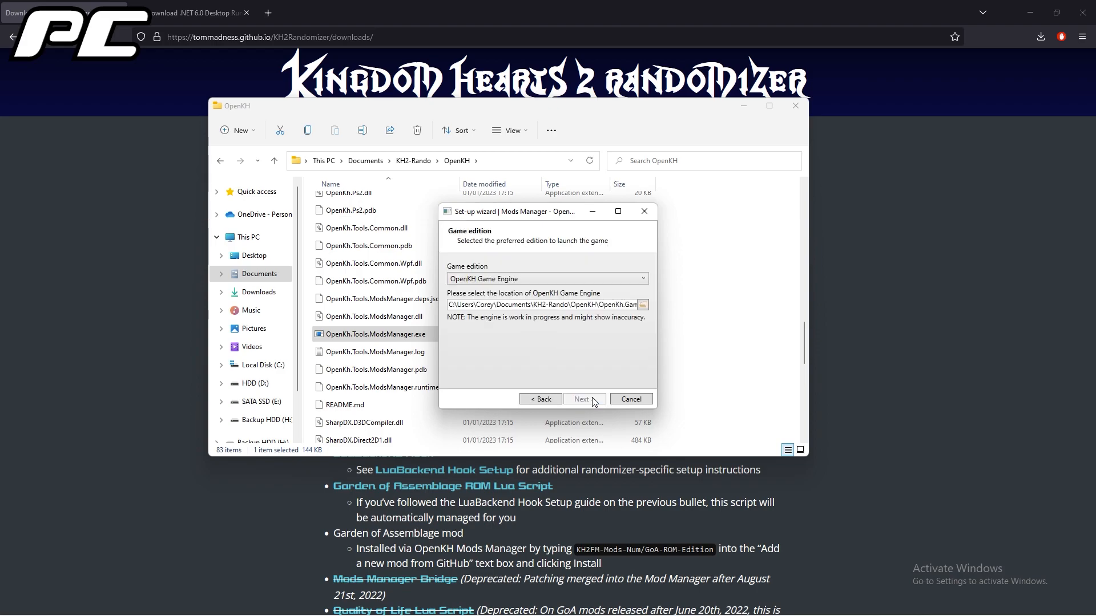
pyautogui.click(538, 278)
pyautogui.click(565, 315)
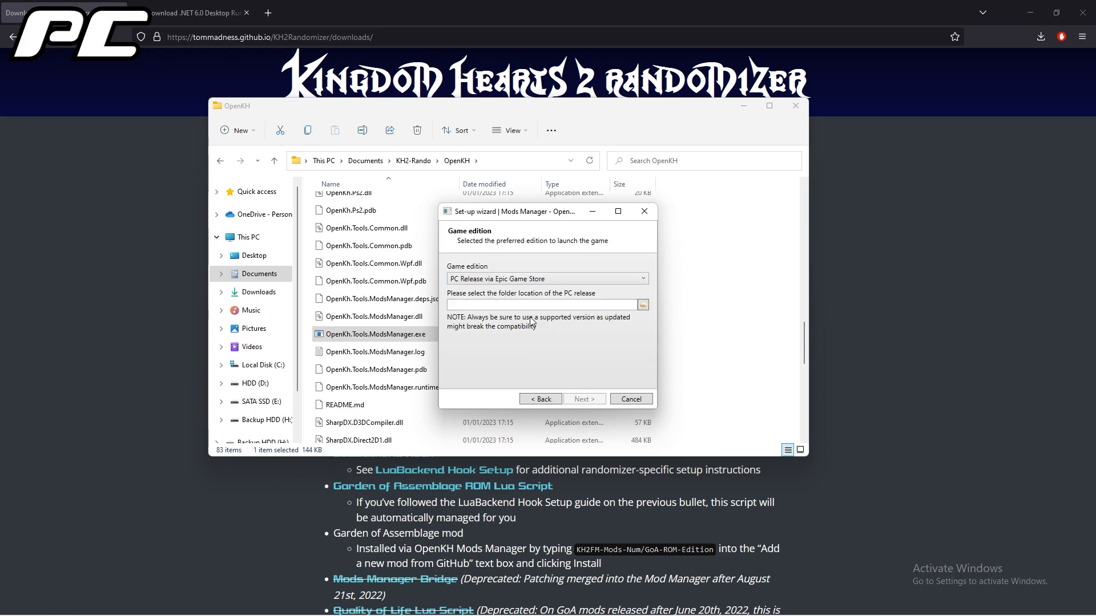
# Set the PC release folder location to C:\Program Files\Epic Games\KH_1.5_2.5 and continue the set-up wizard.
pyautogui.click(647, 306)
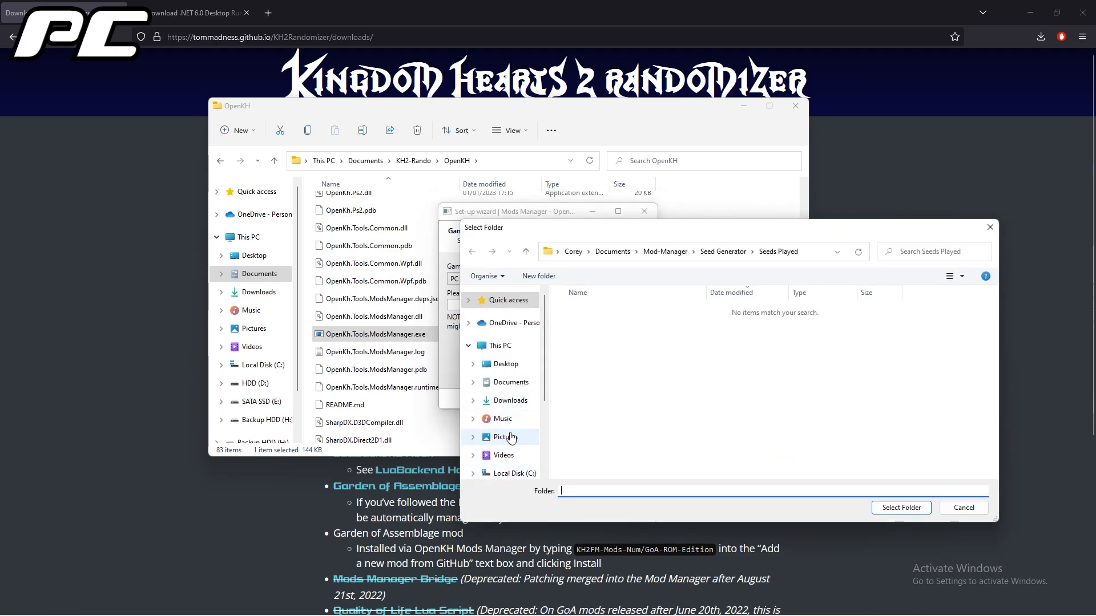
pyautogui.click(488, 346)
pyautogui.click(641, 396)
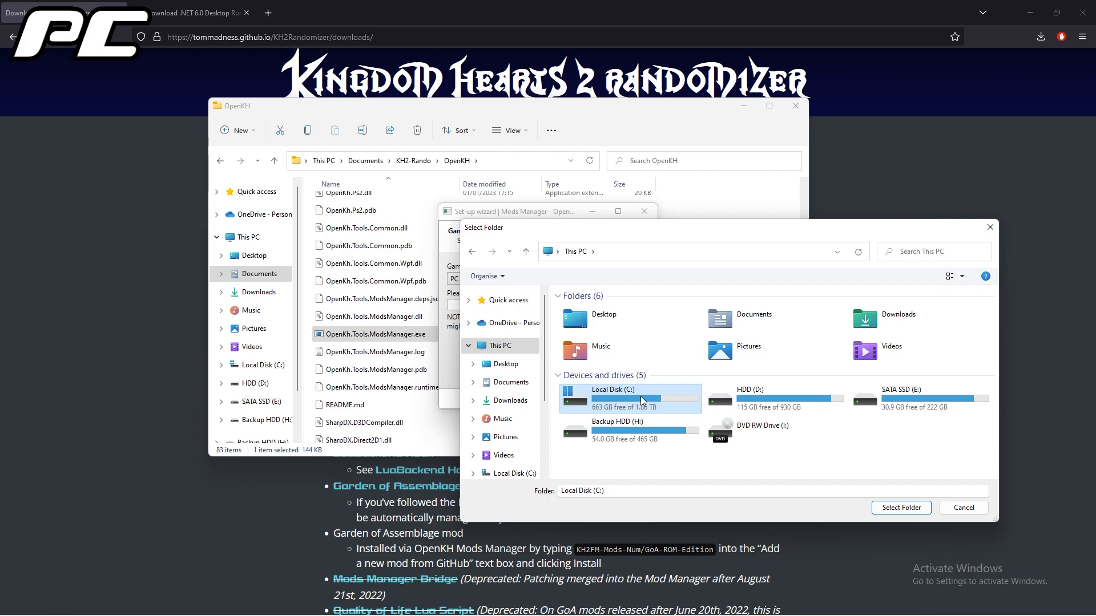
pyautogui.doubleClick(641, 400)
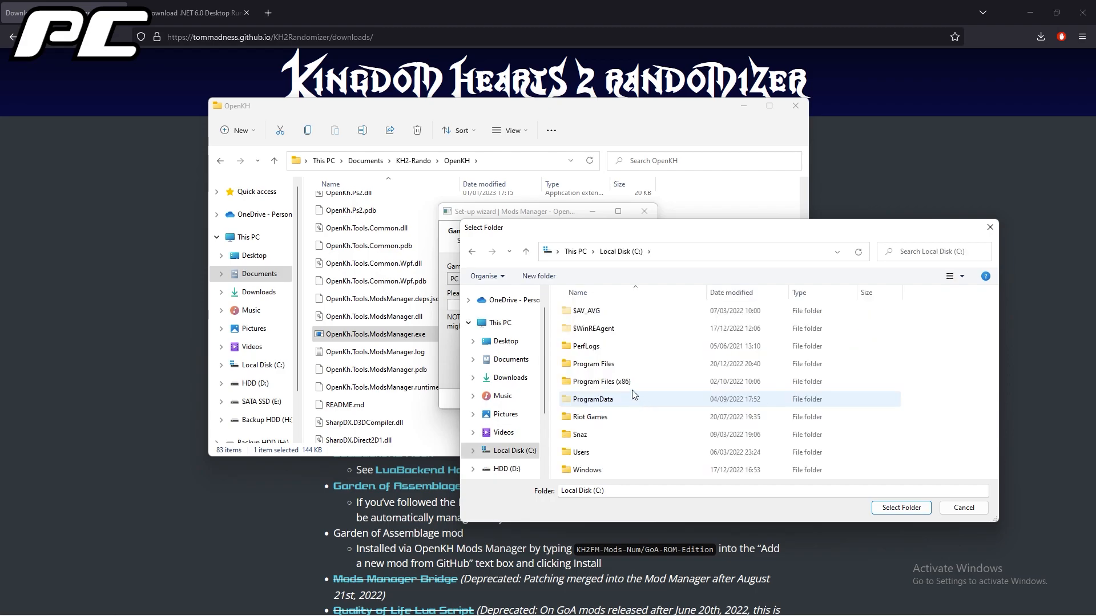
pyautogui.doubleClick(605, 364)
pyautogui.doubleClick(609, 416)
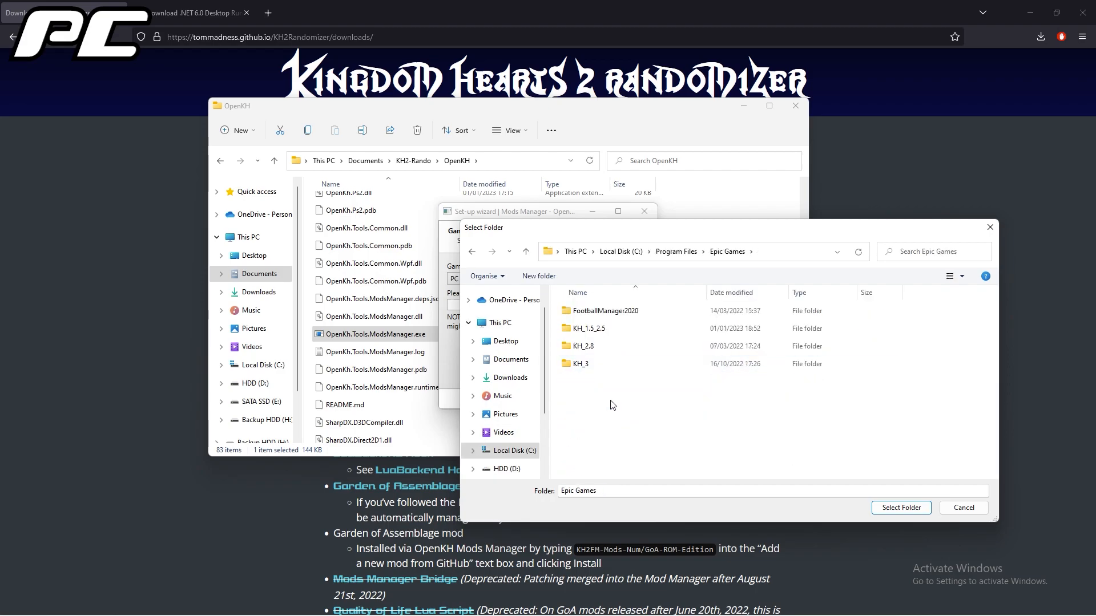
pyautogui.doubleClick(612, 330)
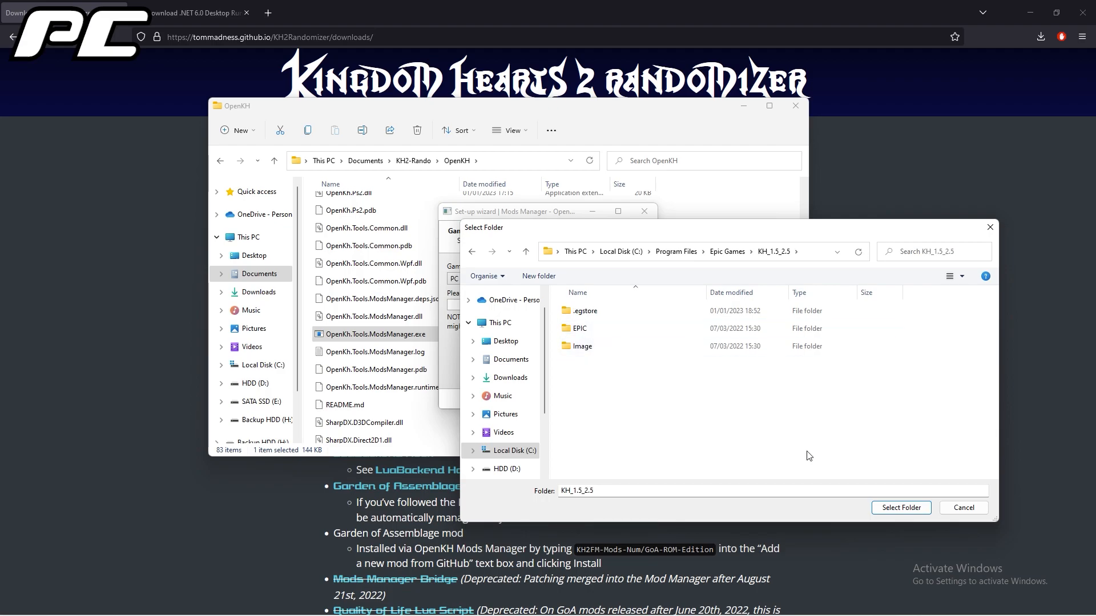
pyautogui.click(884, 508)
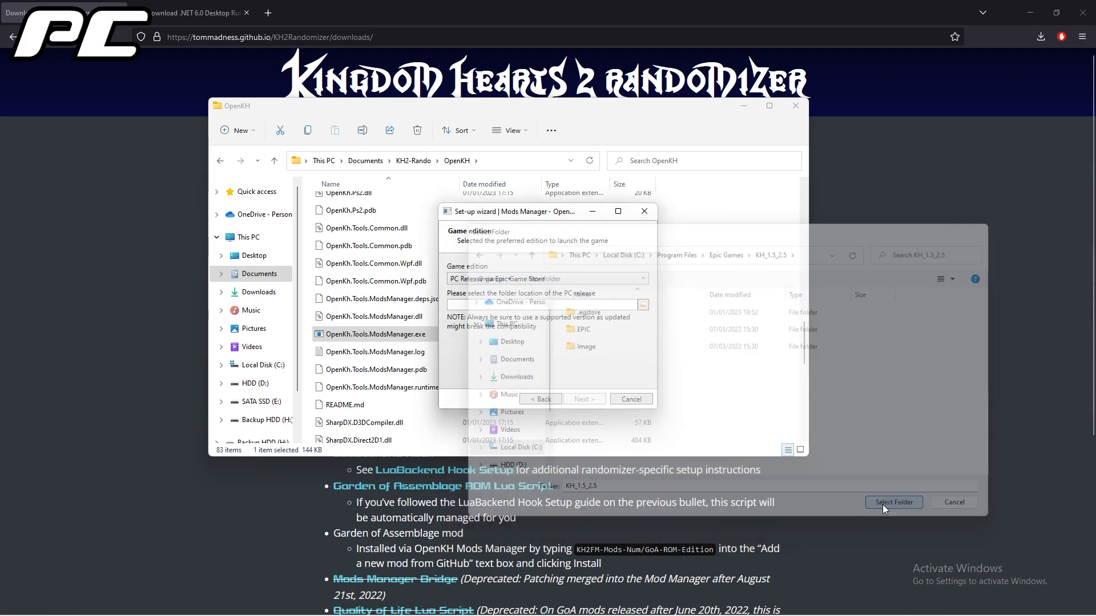
pyautogui.click(589, 402)
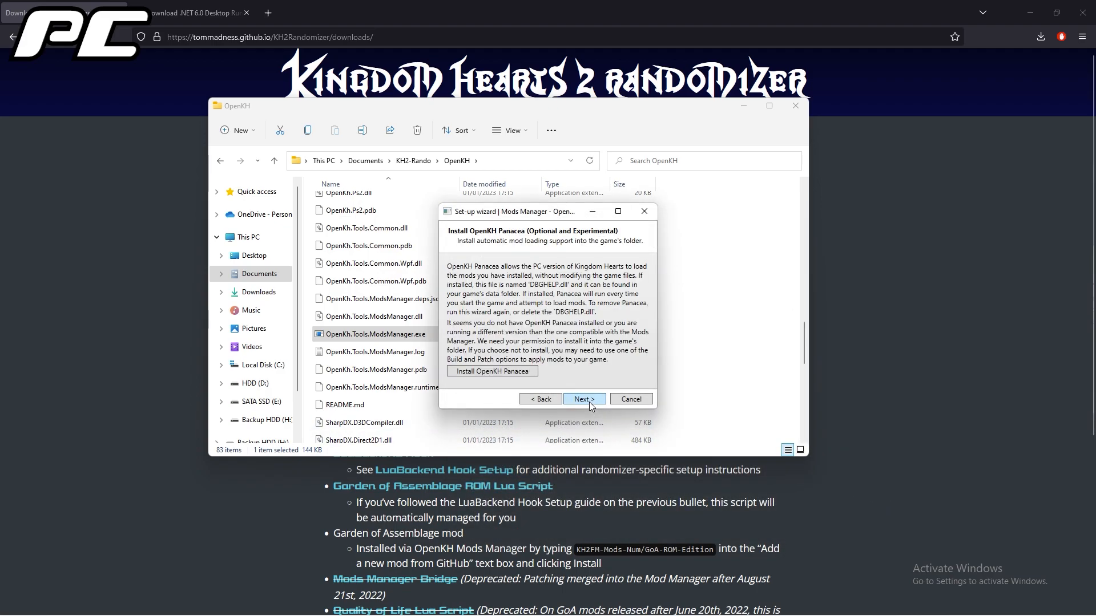
# Install OpenKH Panacea and continue with Launch via Epic Games kept enabled.
pyautogui.click(523, 372)
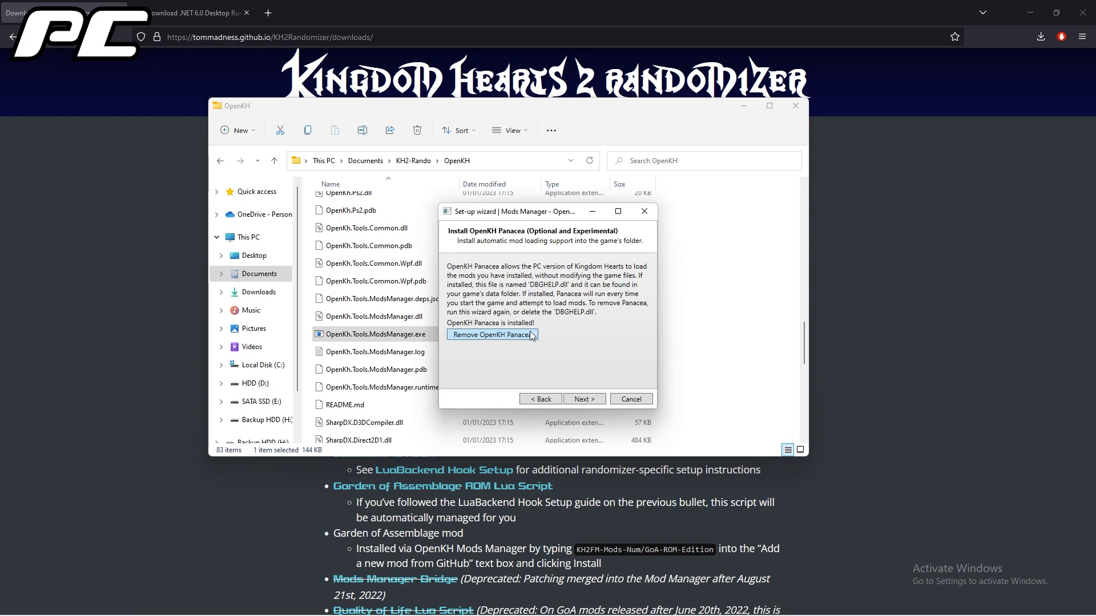
pyautogui.click(591, 399)
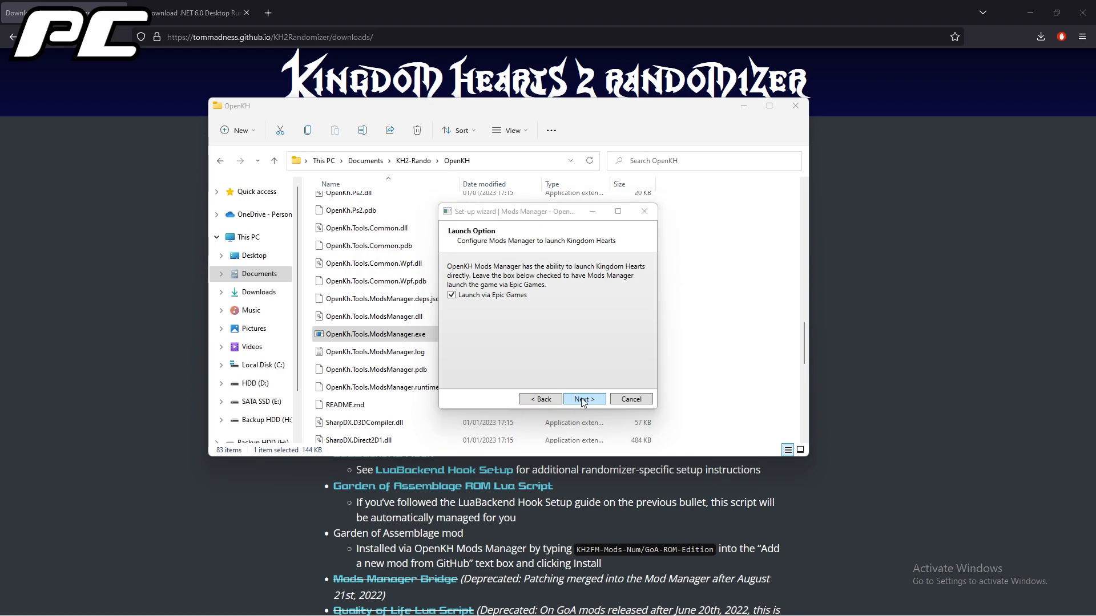
pyautogui.click(583, 399)
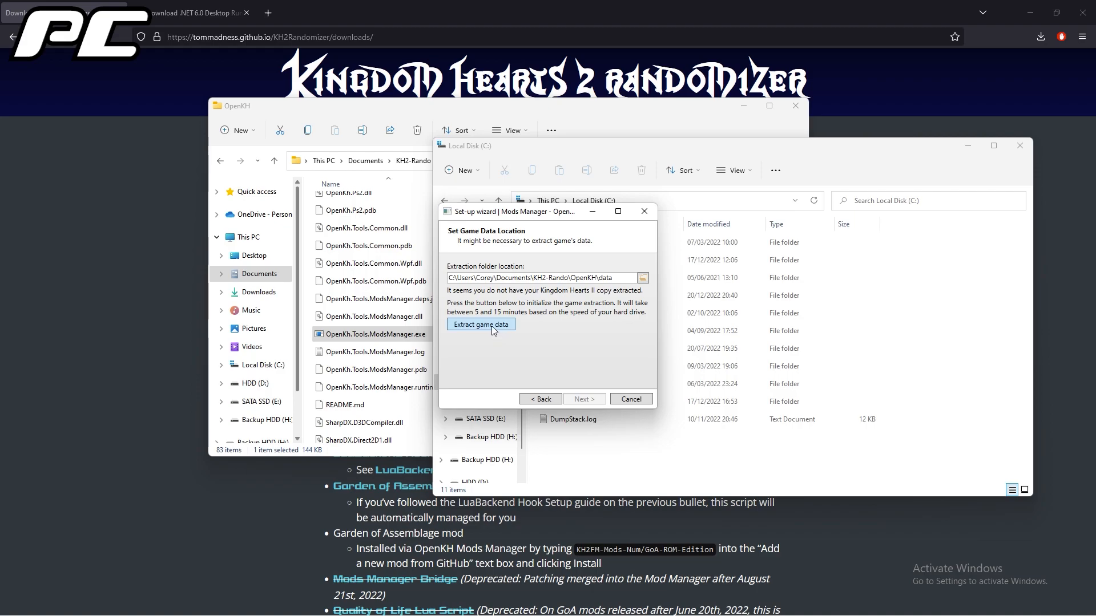
# Extract the game data into the KH2-Rando\OpenKH\data folder and finish the set-up wizard.
pyautogui.click(491, 327)
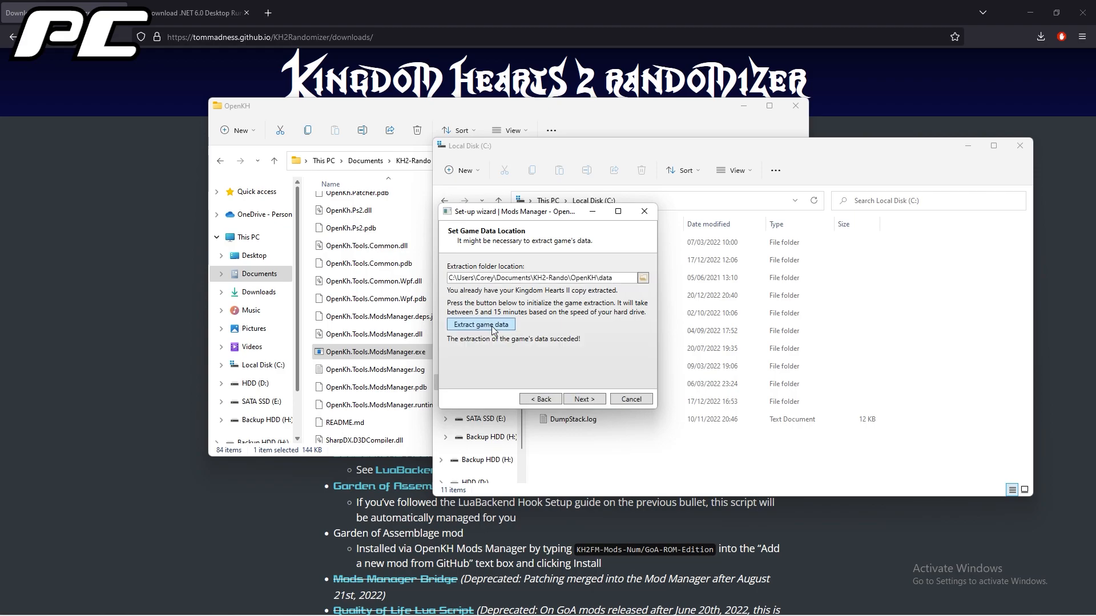
pyautogui.click(580, 399)
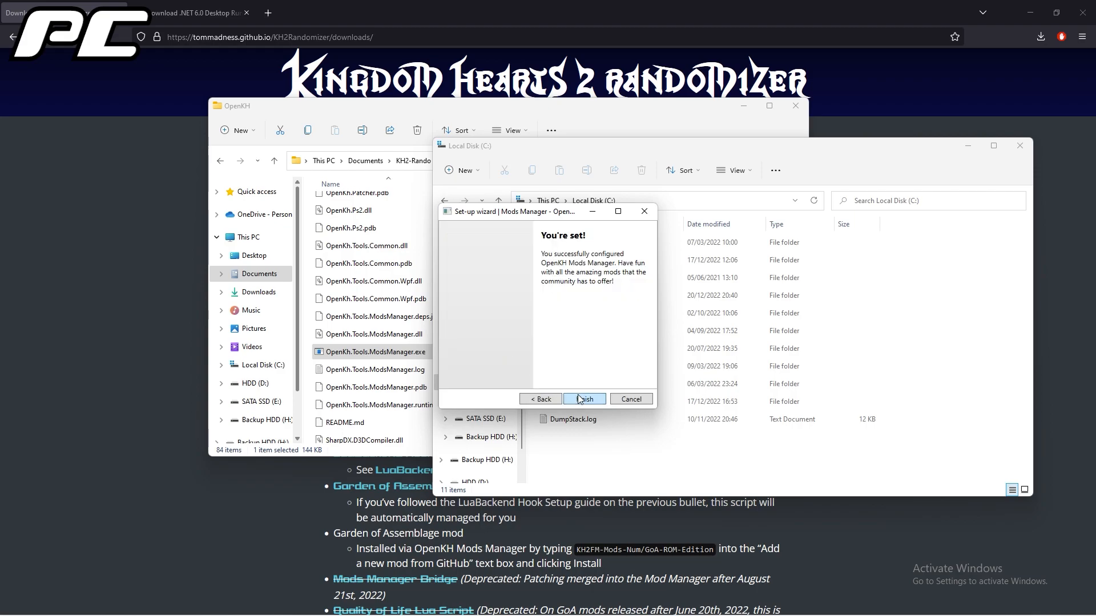
pyautogui.click(580, 399)
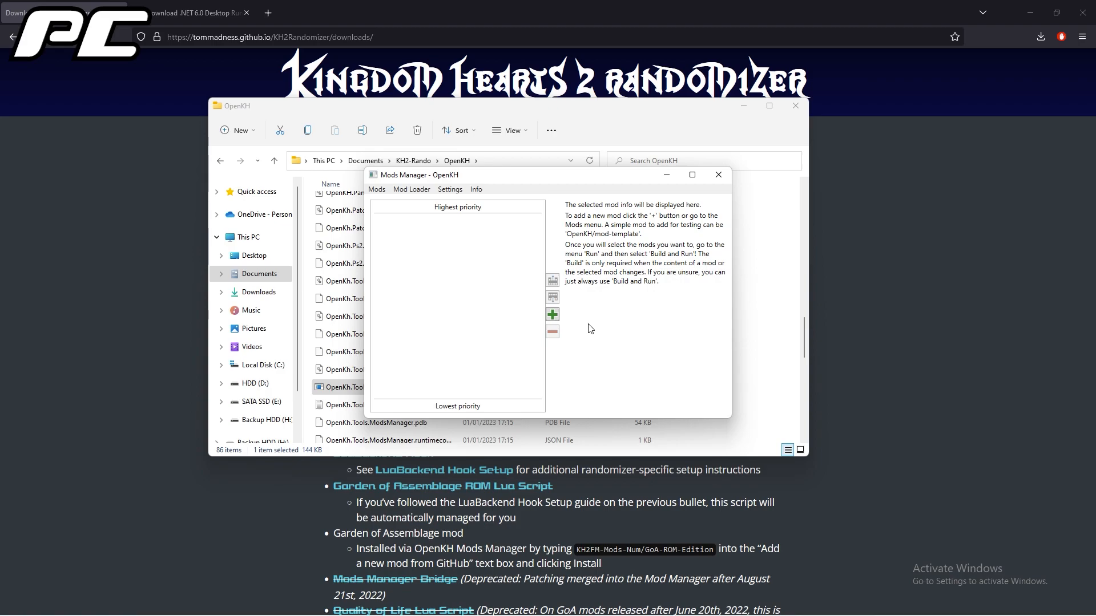
# Install the mod KH2FM-Mods-Num/GoA-ROM-Edition from GitHub and enable it in the mod list.
pyautogui.click(552, 315)
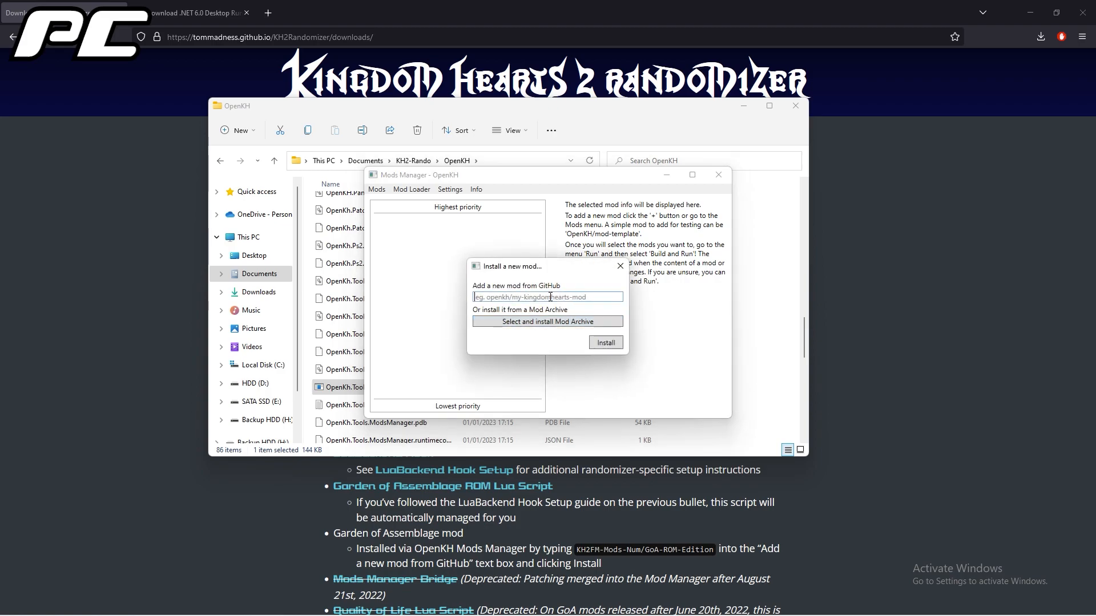
pyautogui.write('KH2FM-Mods-Num/GoA-ROM-Edition')
pyautogui.click(602, 344)
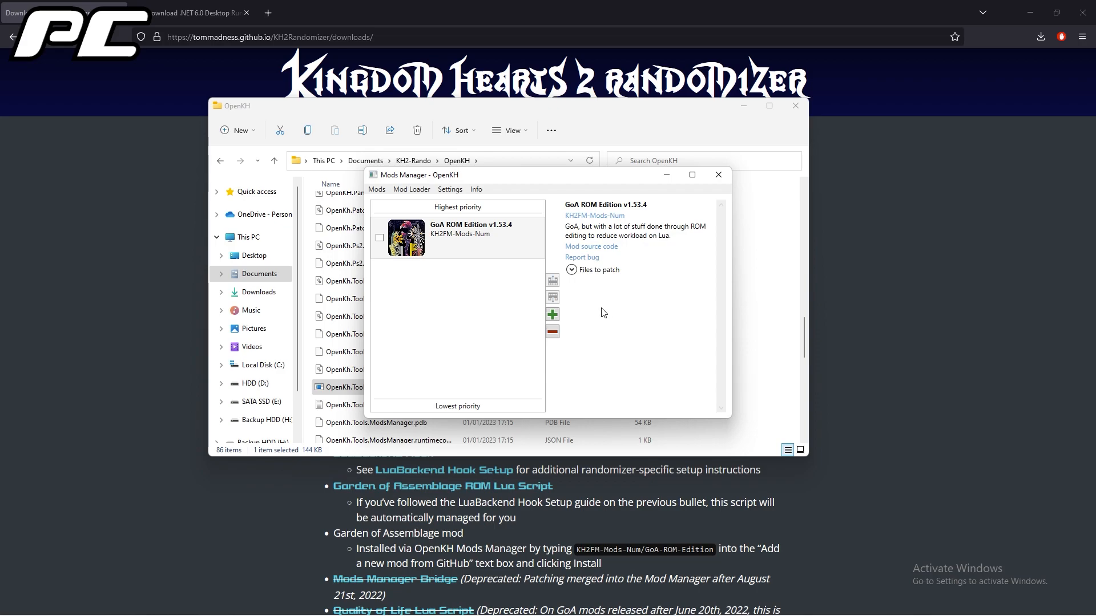
pyautogui.click(379, 240)
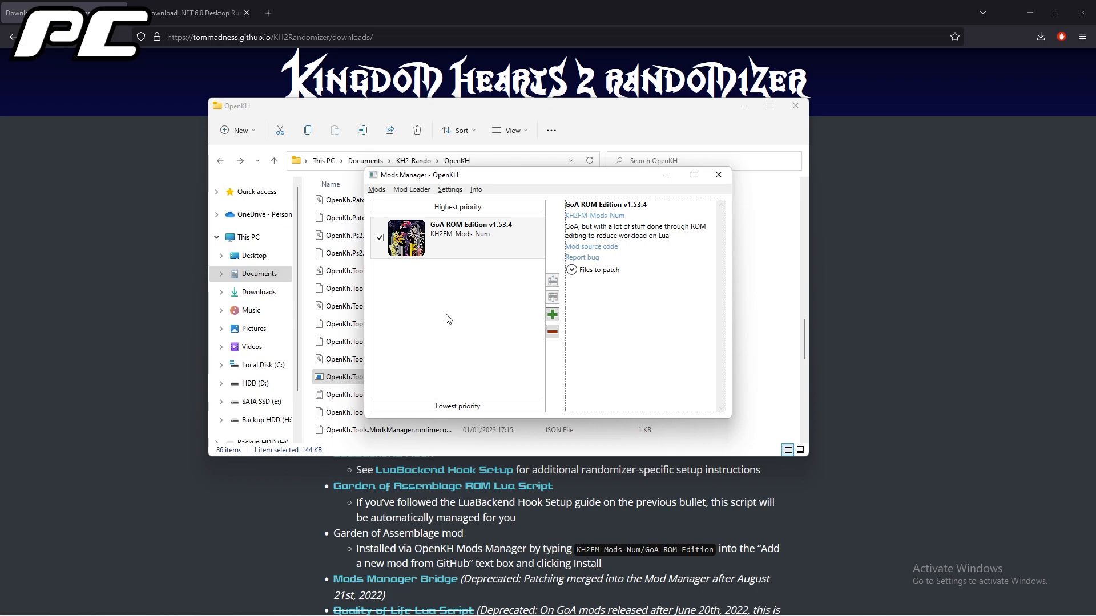
# Minimize the Mods Manager and run KH2 Randomizer.exe from the KH2-Rando\Seed Generator folder, allowing it past Windows SmartScreen.
pyautogui.click(667, 177)
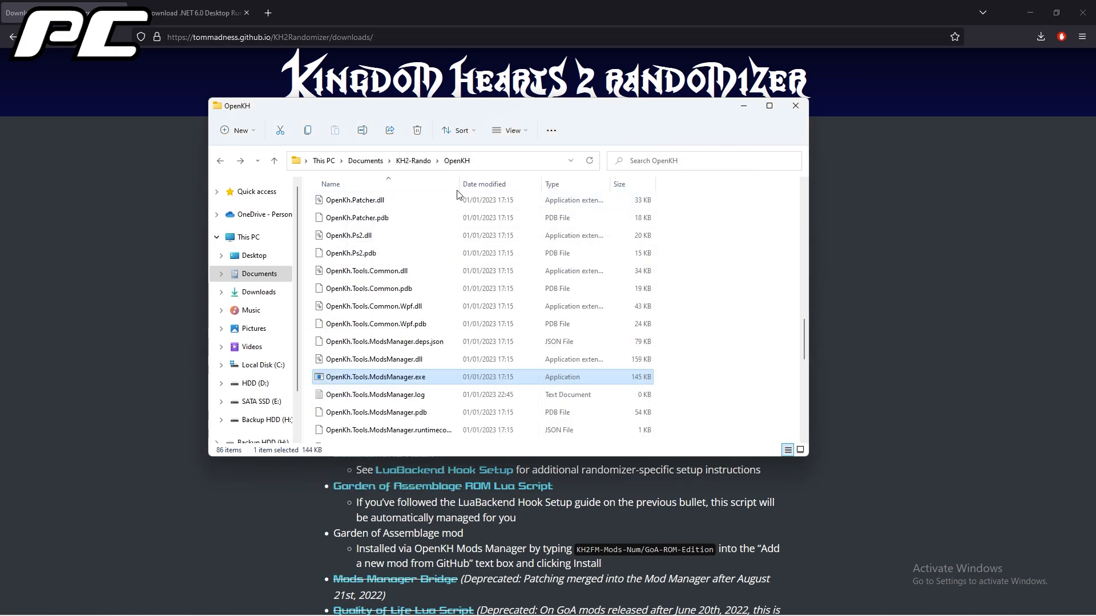
pyautogui.click(413, 162)
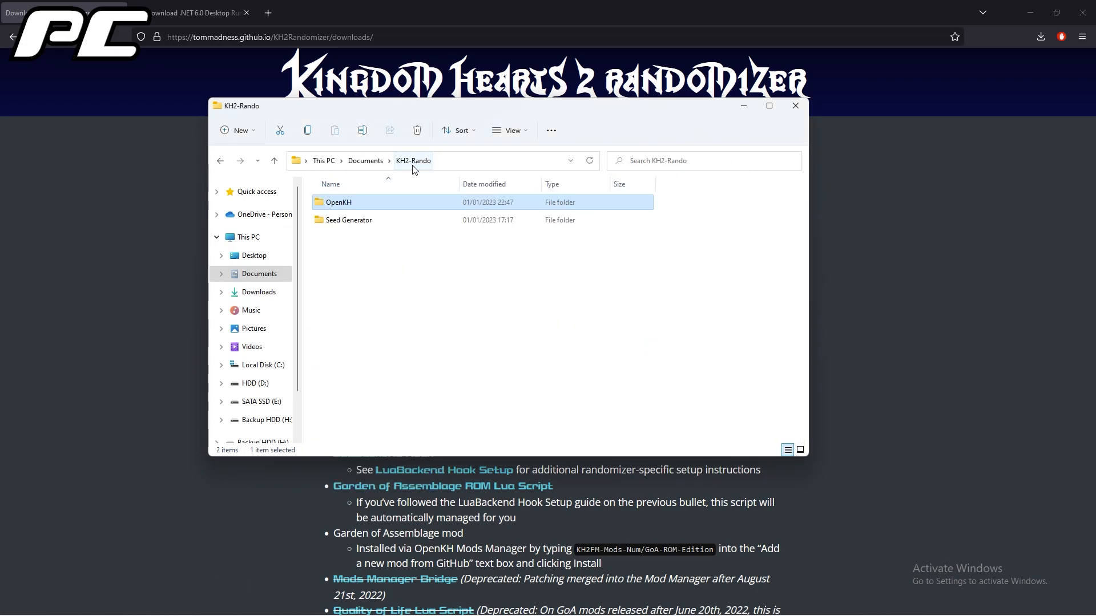
pyautogui.doubleClick(363, 220)
pyautogui.doubleClick(364, 240)
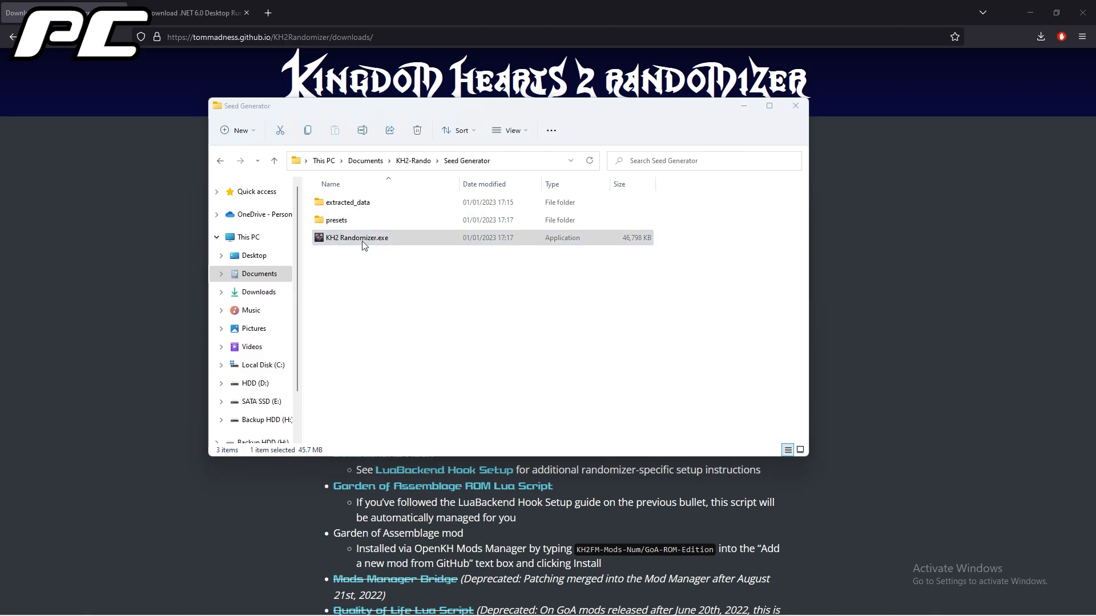
pyautogui.click(426, 231)
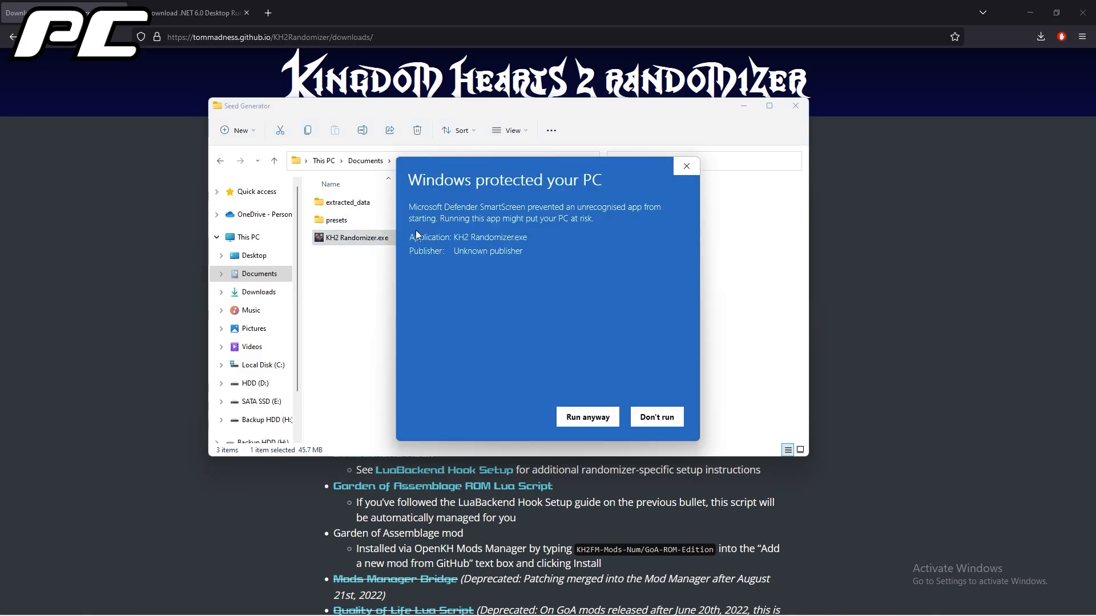
pyautogui.click(588, 417)
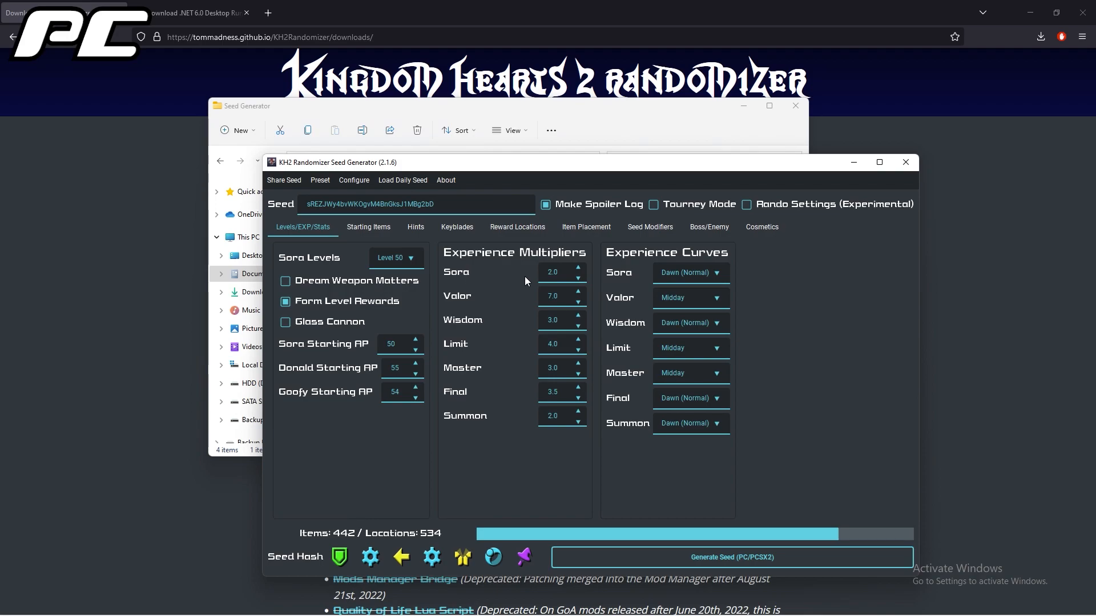
# Open the LuaBackend Hook Setup and set the OpenKH location to the Documents\KH2-Rando\OpenKH folder.
pyautogui.click(354, 181)
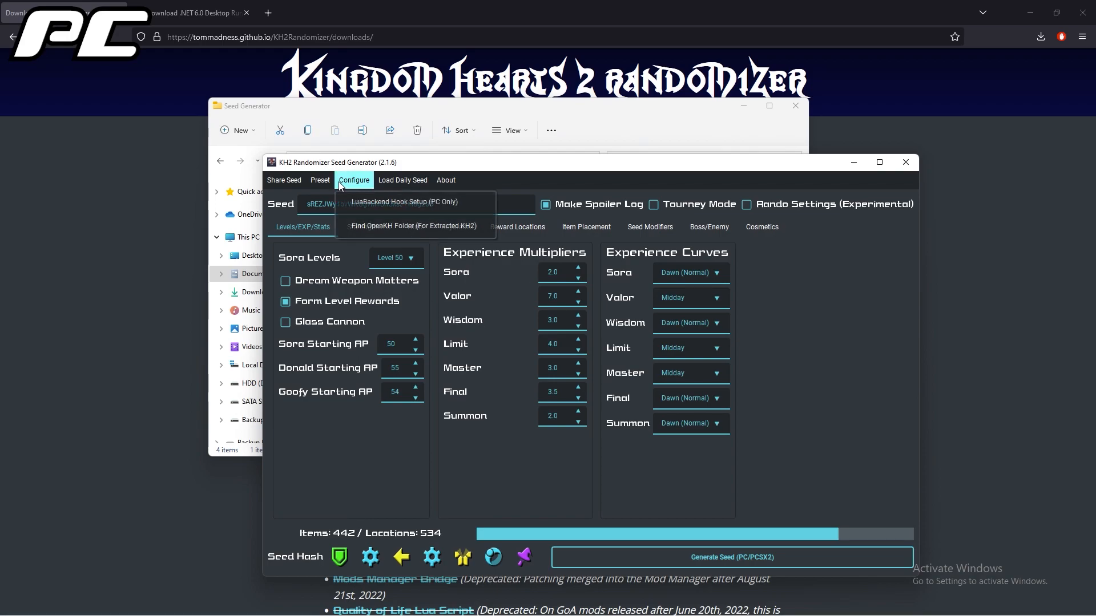
pyautogui.click(365, 203)
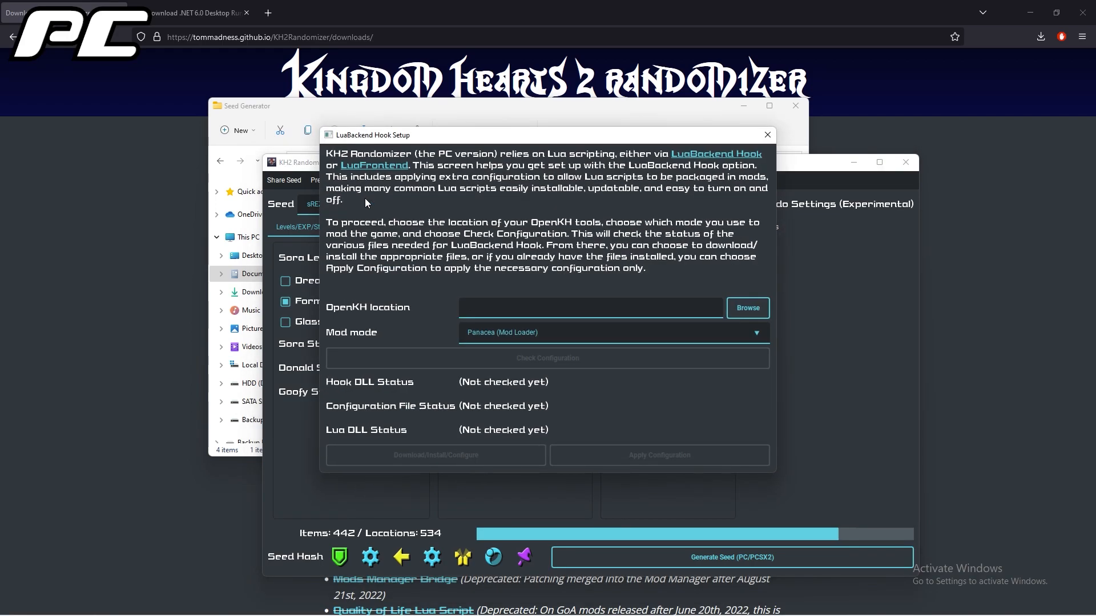
pyautogui.click(741, 310)
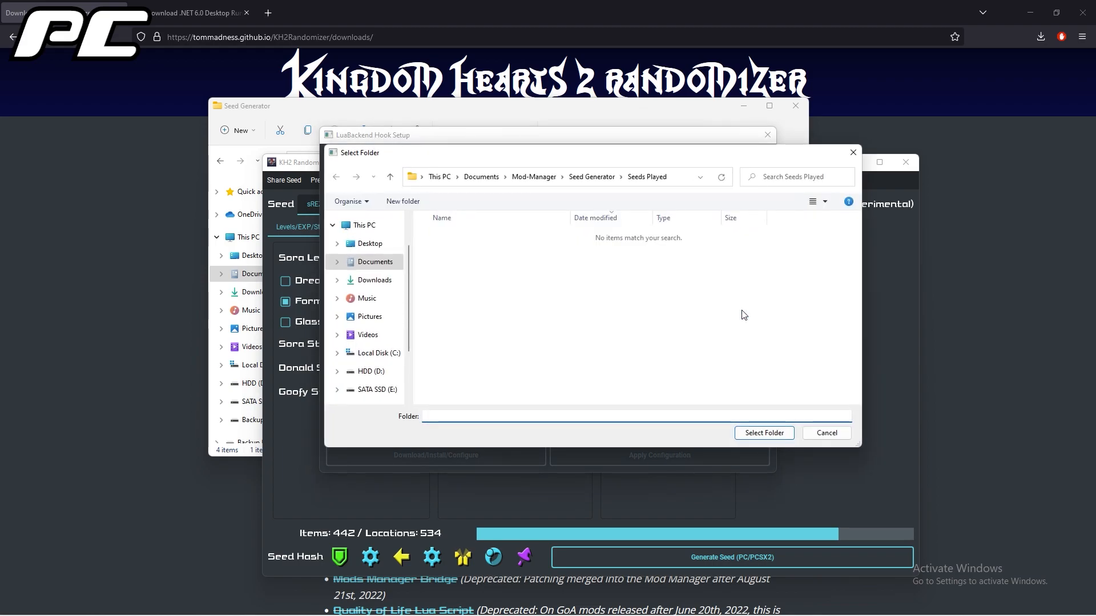
pyautogui.click(365, 262)
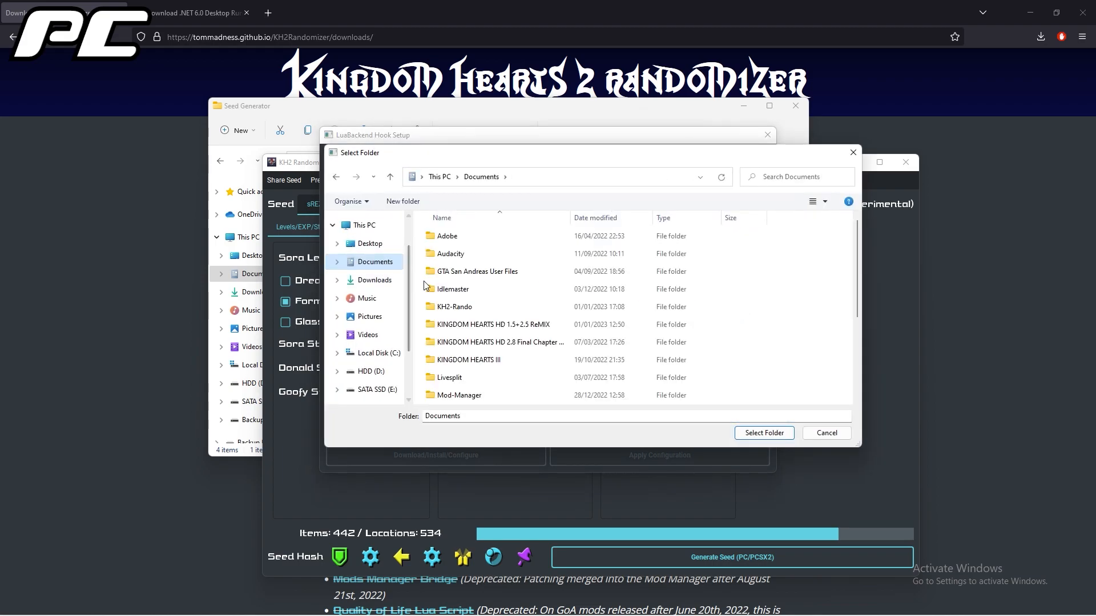
pyautogui.doubleClick(450, 308)
pyautogui.doubleClick(451, 237)
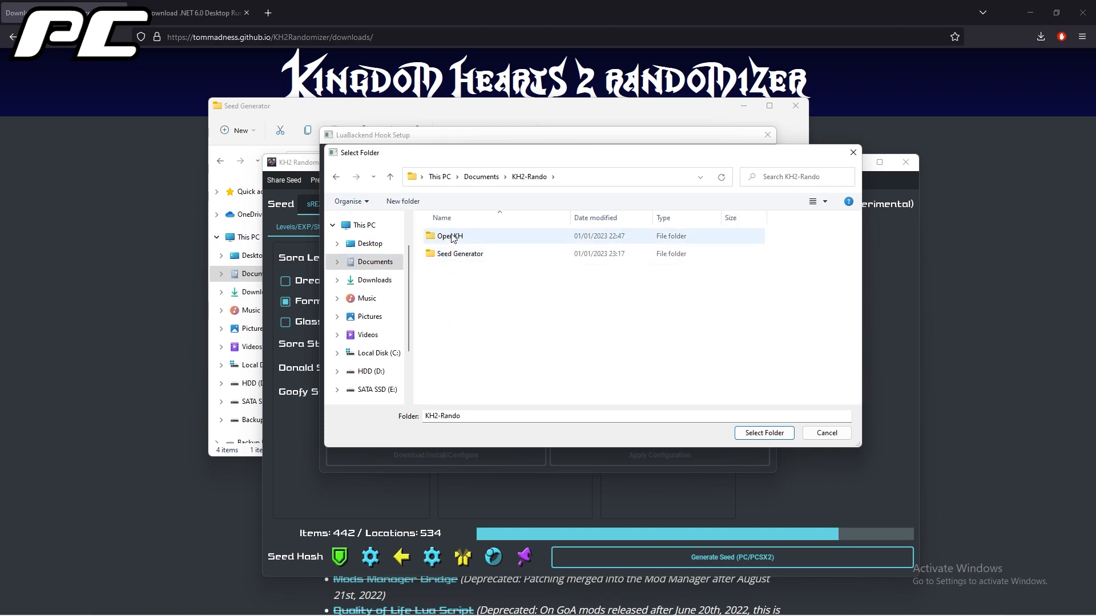
pyautogui.click(759, 434)
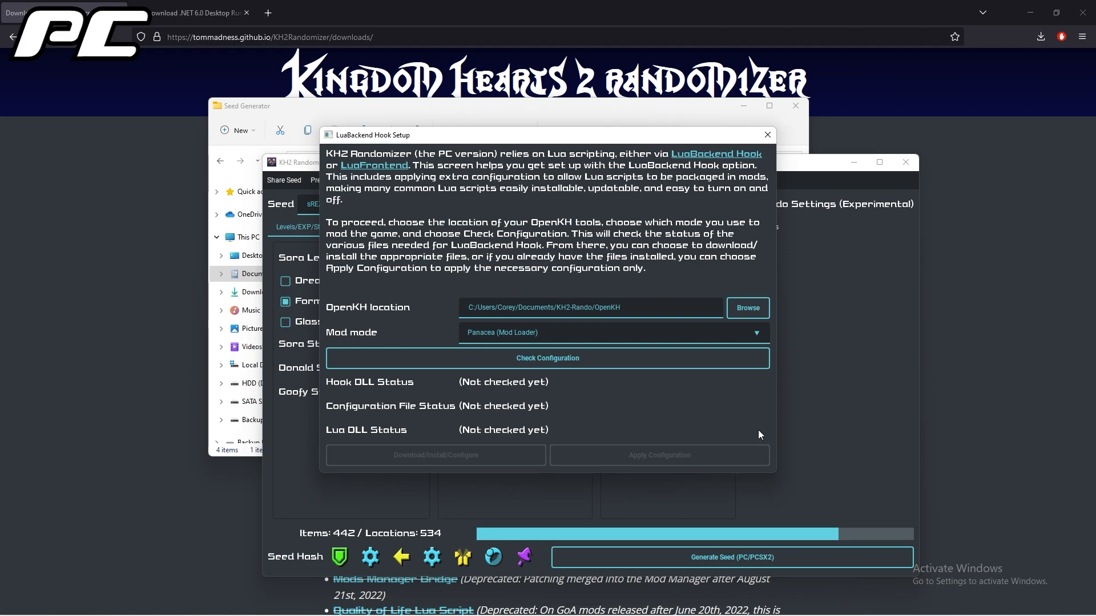
# Check the LuaBackend configuration for the Panacea mod loader, then download, install and configure the hook files.
pyautogui.click(568, 358)
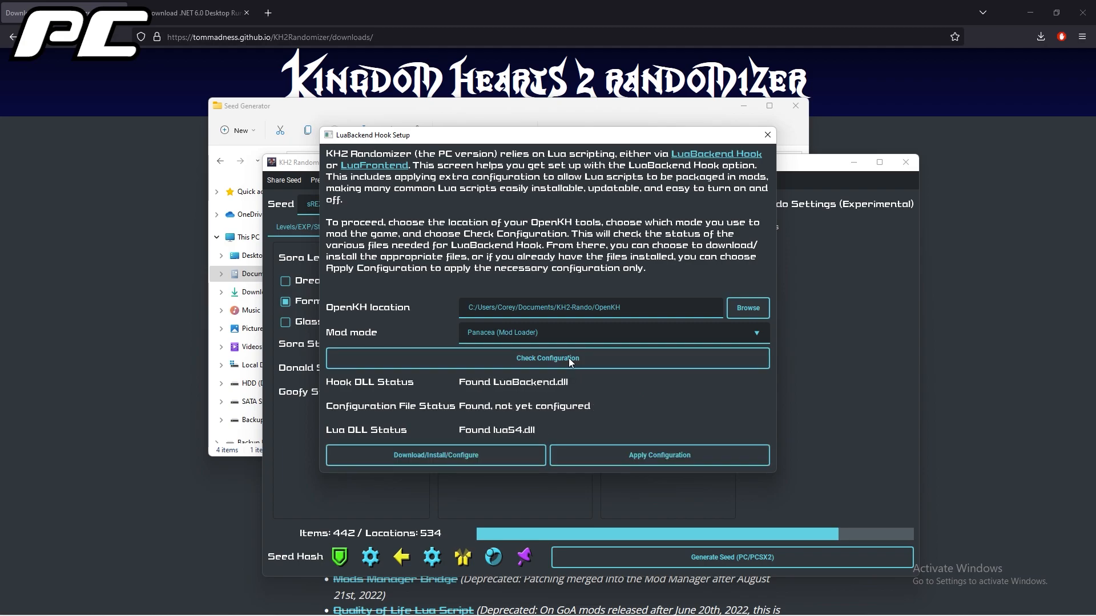
pyautogui.click(502, 453)
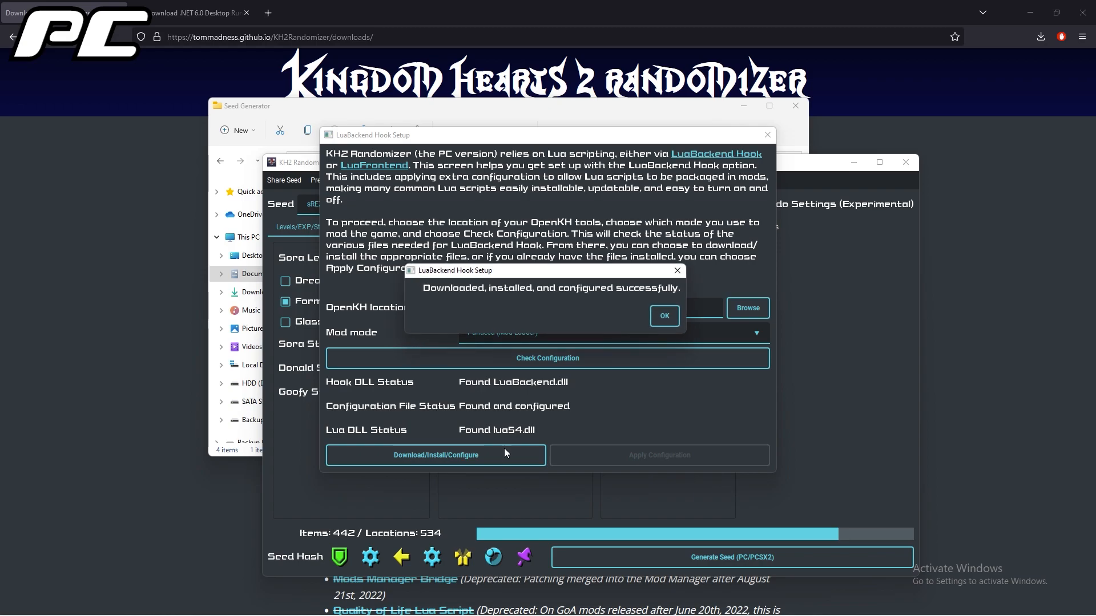
pyautogui.click(664, 316)
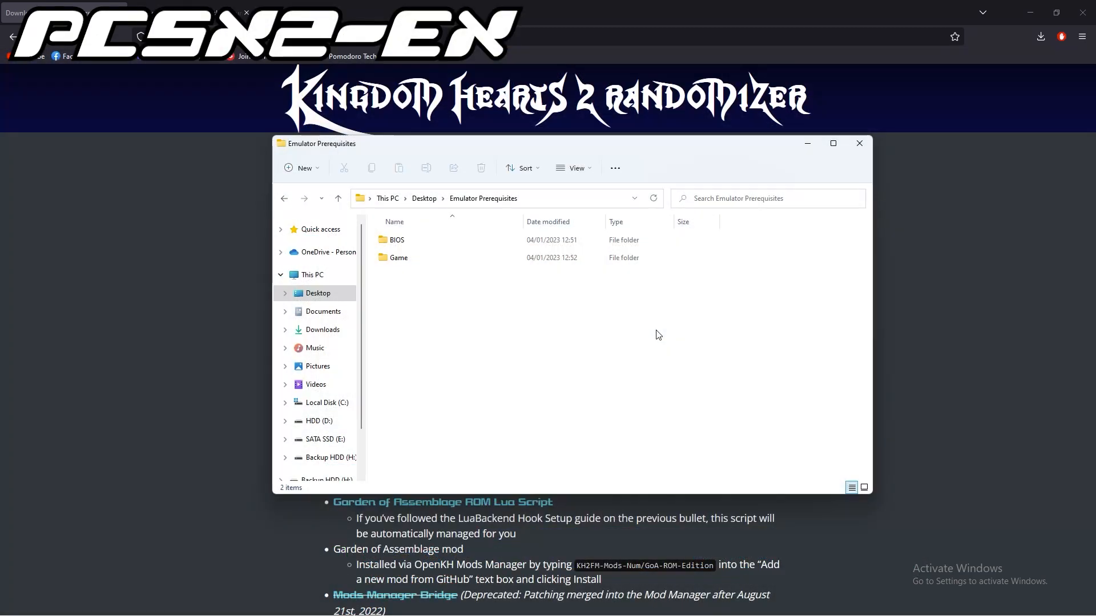
# Examine the contents of the Game and BIOS folders inside Emulator Prerequisites on the Desktop.
pyautogui.doubleClick(416, 260)
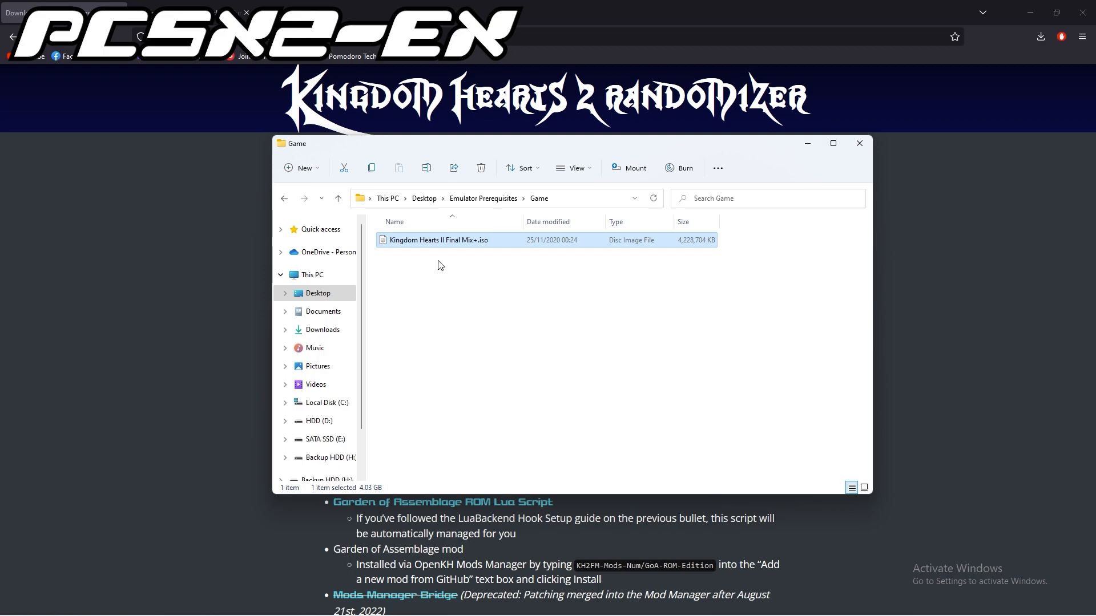
pyautogui.click(284, 199)
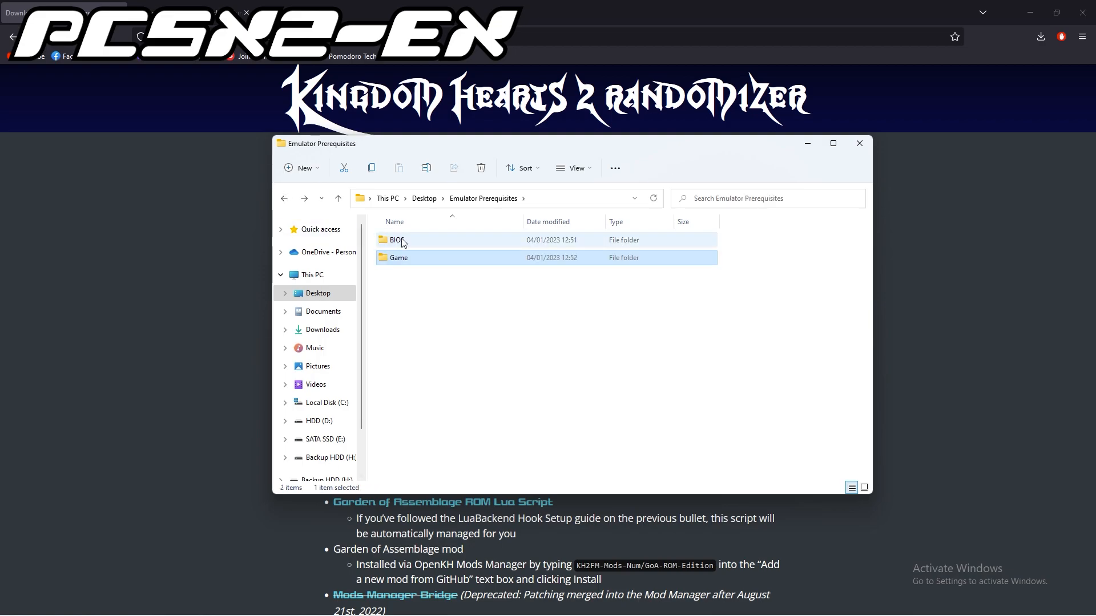
pyautogui.doubleClick(407, 242)
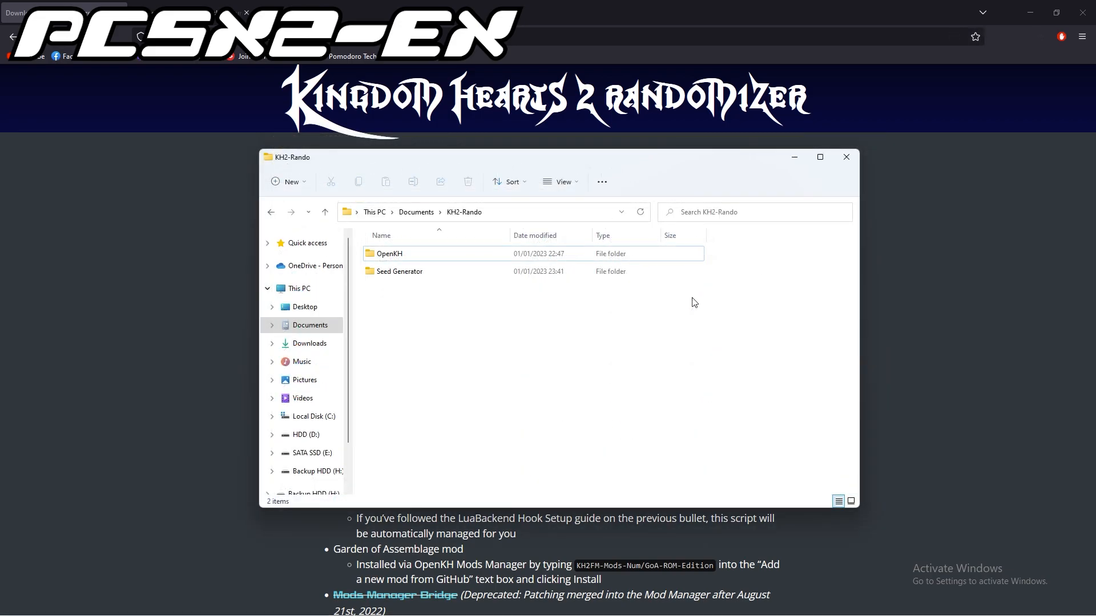
# Download PCSX2-EX and the Special PNACH file from the KH2FM Randomizer PCSX2-EX setup guide.
pyautogui.click(787, 163)
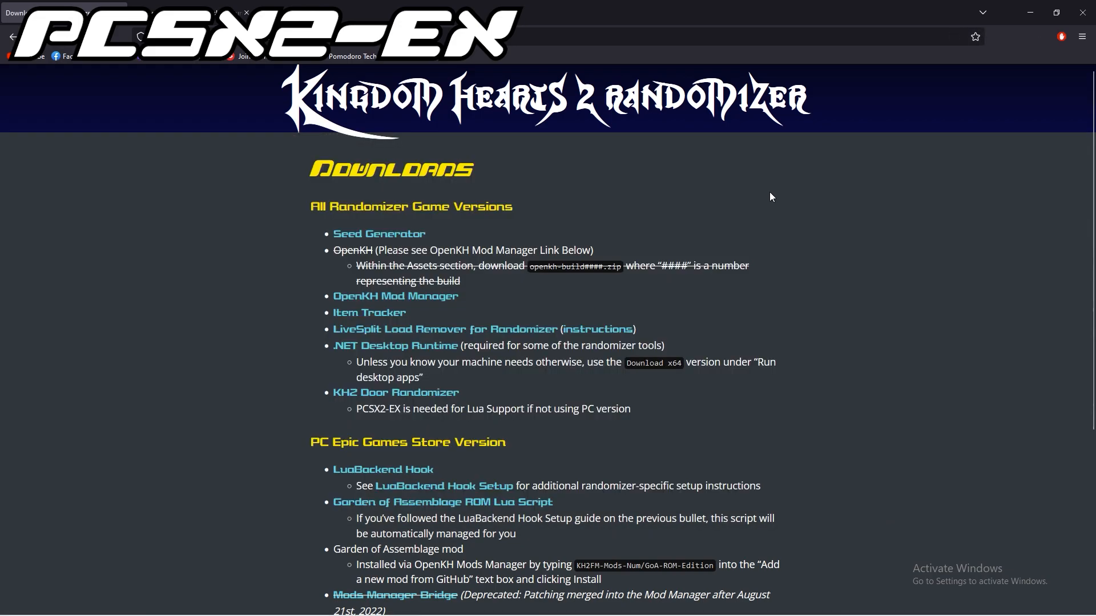
pyautogui.scroll(-5, 701, 324)
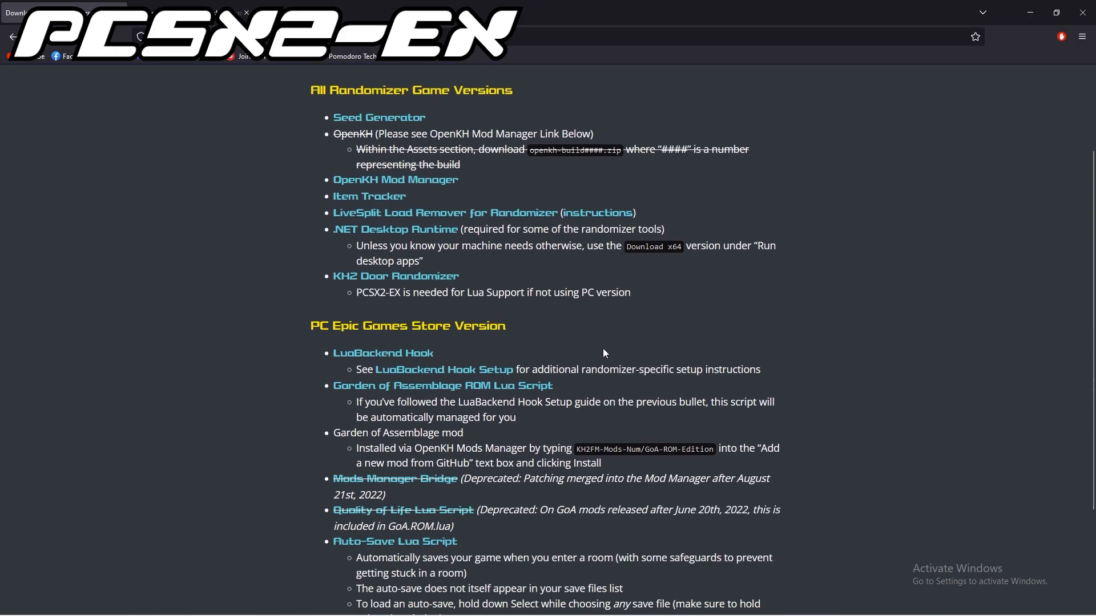
pyautogui.click(541, 557)
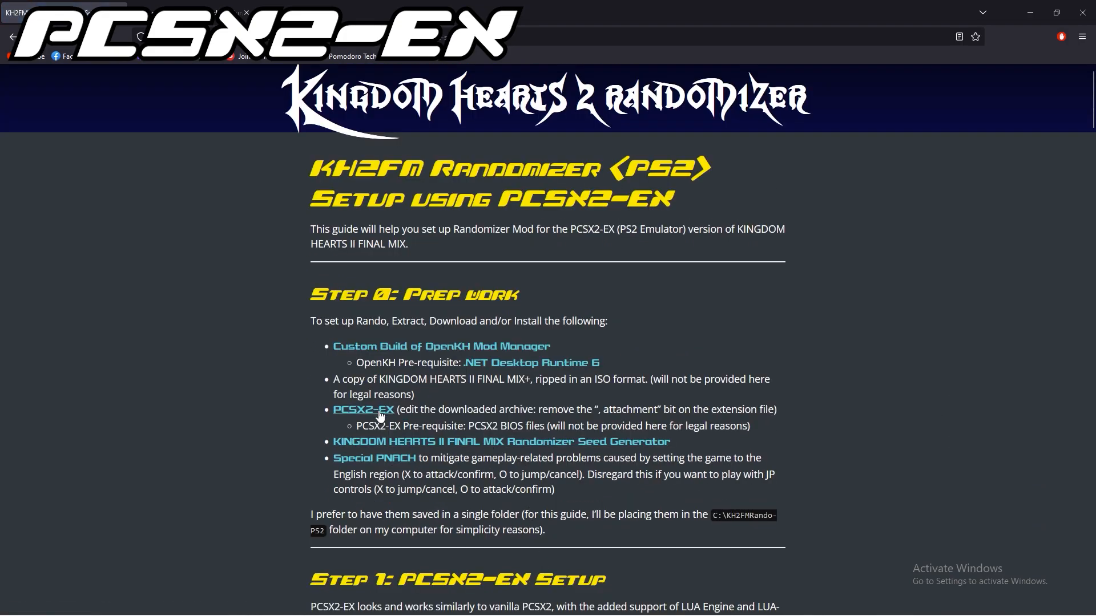
pyautogui.click(378, 416)
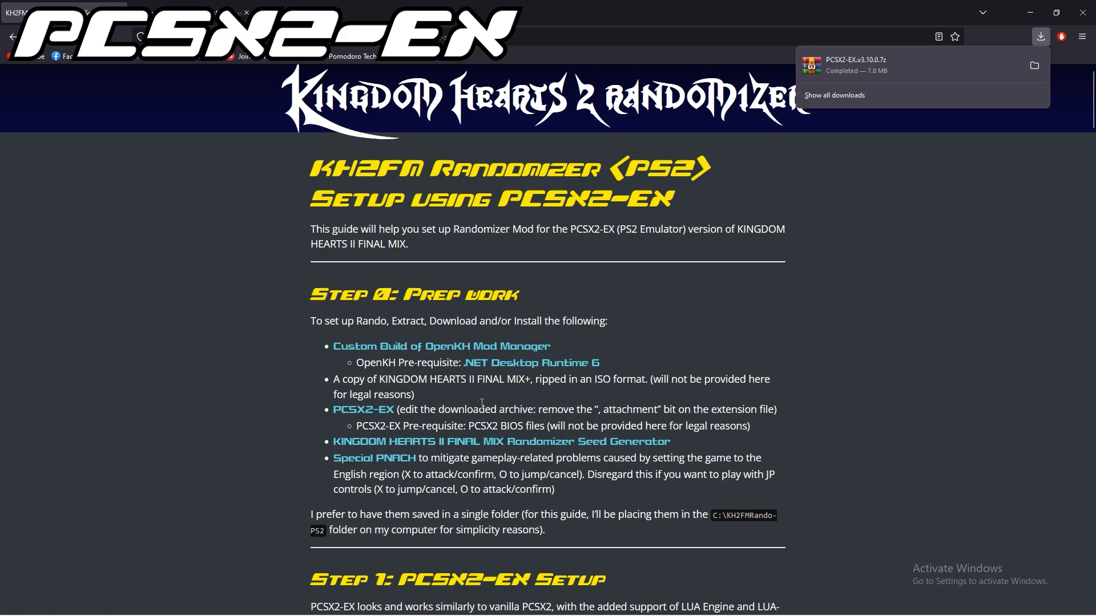
pyautogui.click(397, 461)
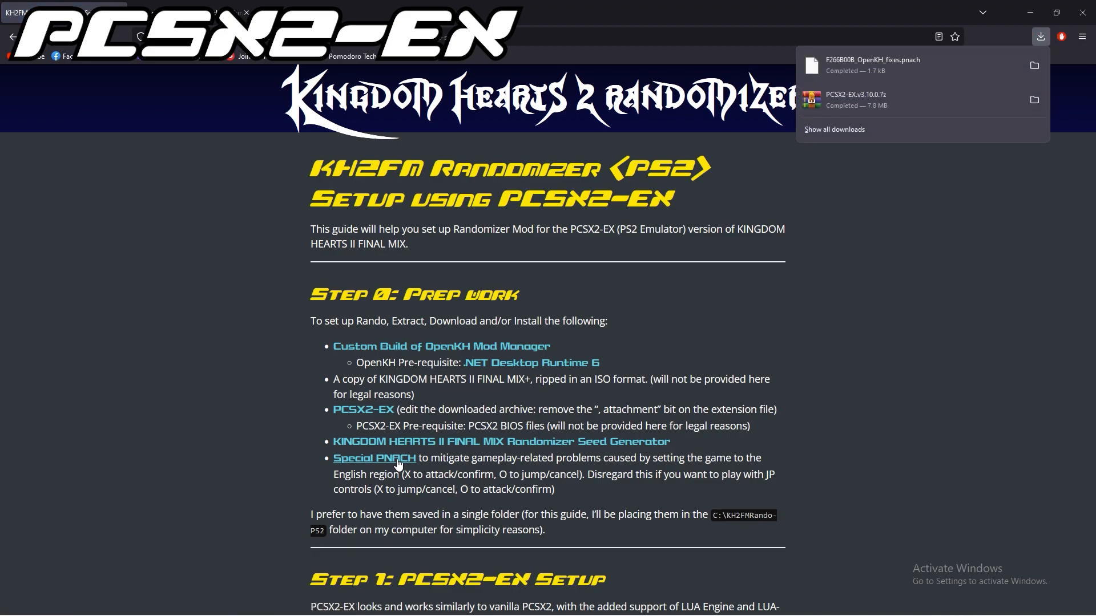
# Create a folder named PCSX2-EX in C:\Program Files.
pyautogui.click(1034, 65)
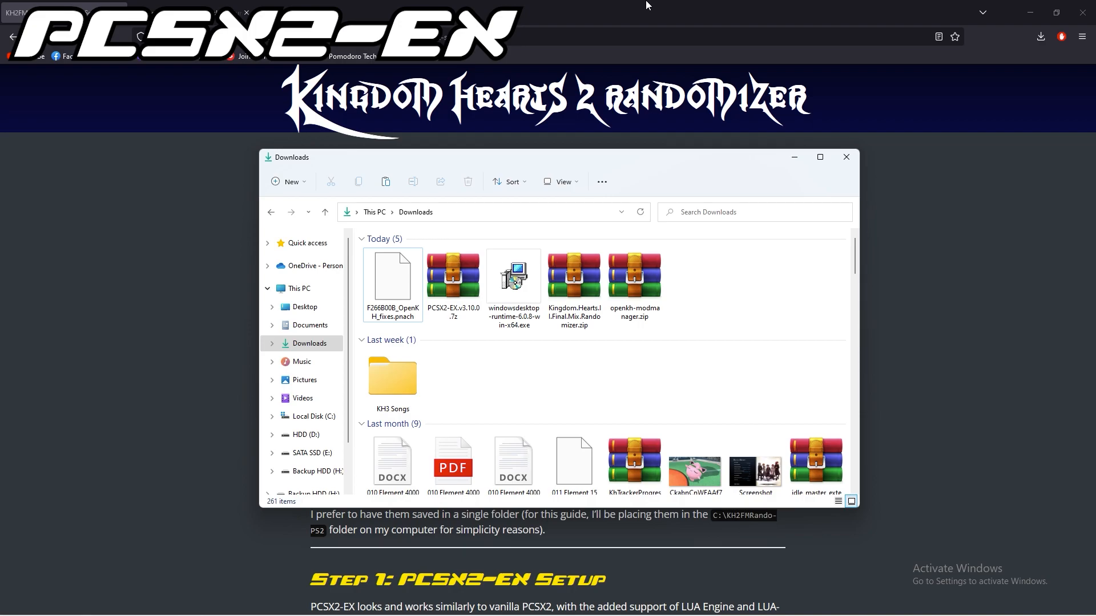
pyautogui.click(293, 289)
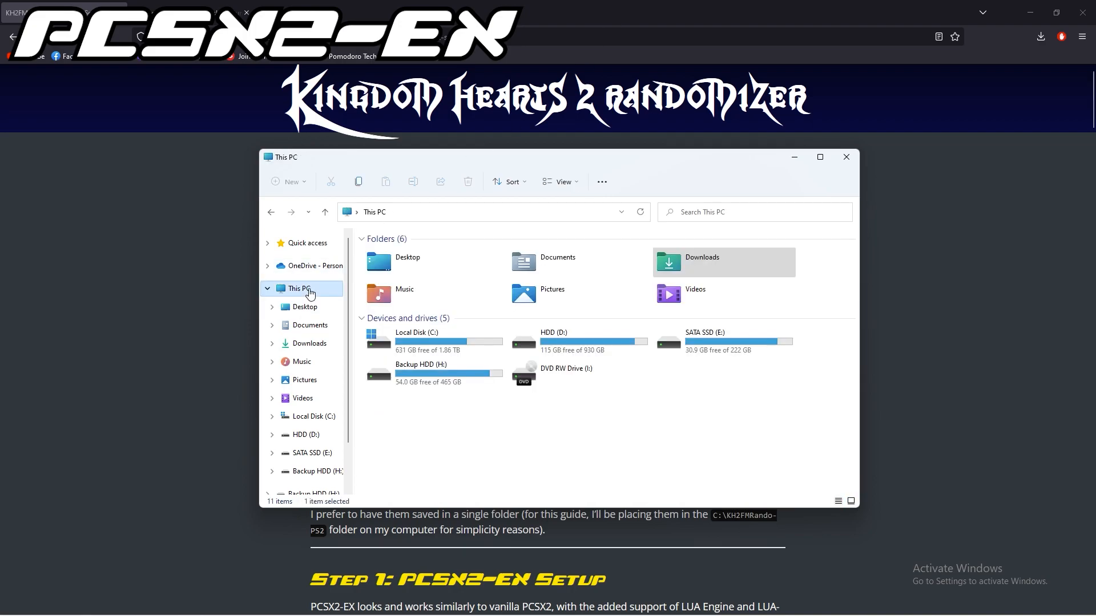
pyautogui.doubleClick(432, 336)
pyautogui.doubleClick(422, 309)
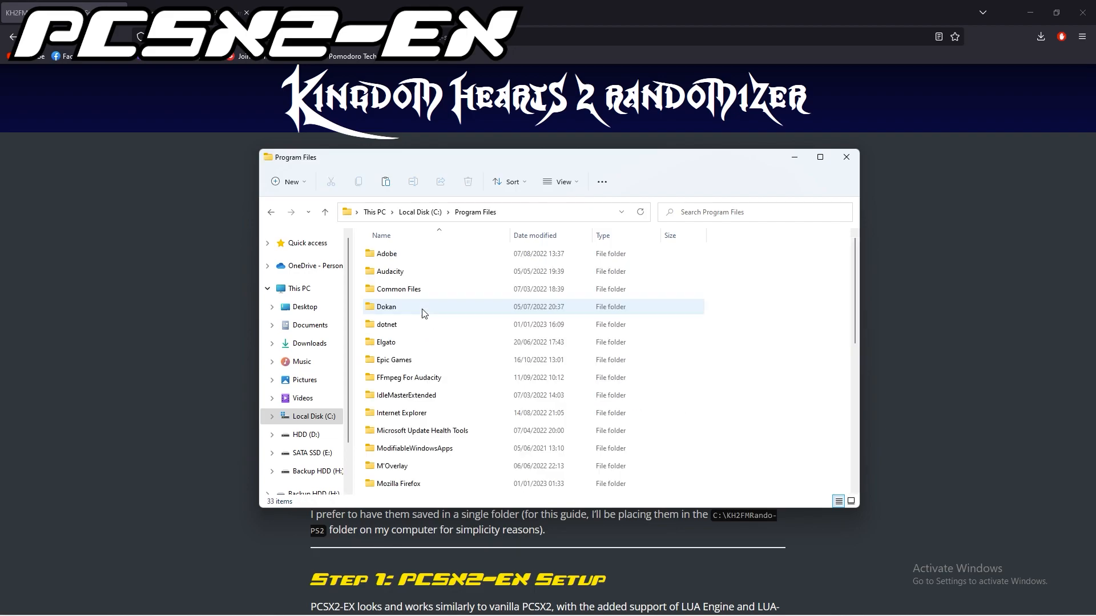
pyautogui.rightClick(756, 382)
pyautogui.click(936, 474)
pyautogui.write('PCSX2-EX')
pyautogui.press('Return')
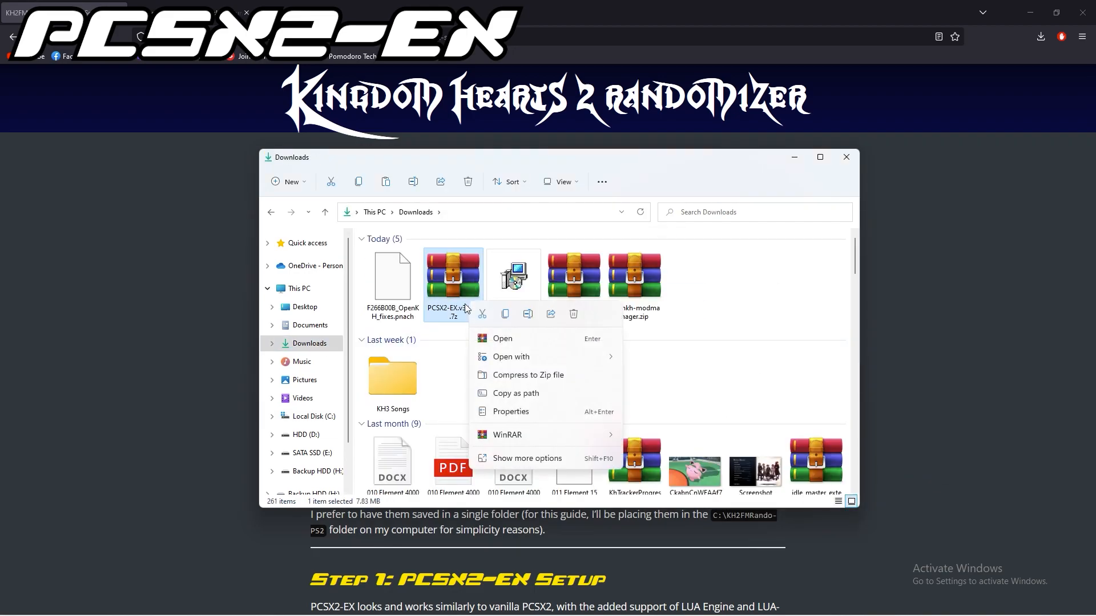
# Extract the downloaded PCSX2-EX.v3.10.0.7z archive into C:\Program Files\PCSX2-EX.
pyautogui.moveTo(559, 433)
pyautogui.click(662, 453)
pyautogui.doubleClick(589, 338)
pyautogui.click(577, 328)
pyautogui.scroll(-2, 616, 365)
pyautogui.click(617, 393)
pyautogui.click(582, 430)
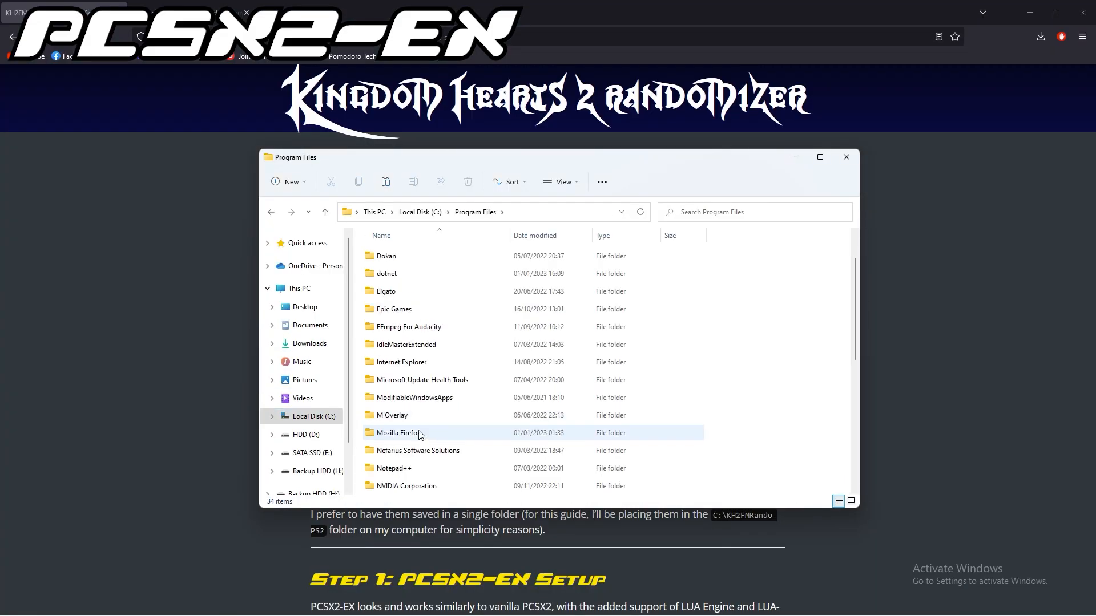
pyautogui.doubleClick(384, 367)
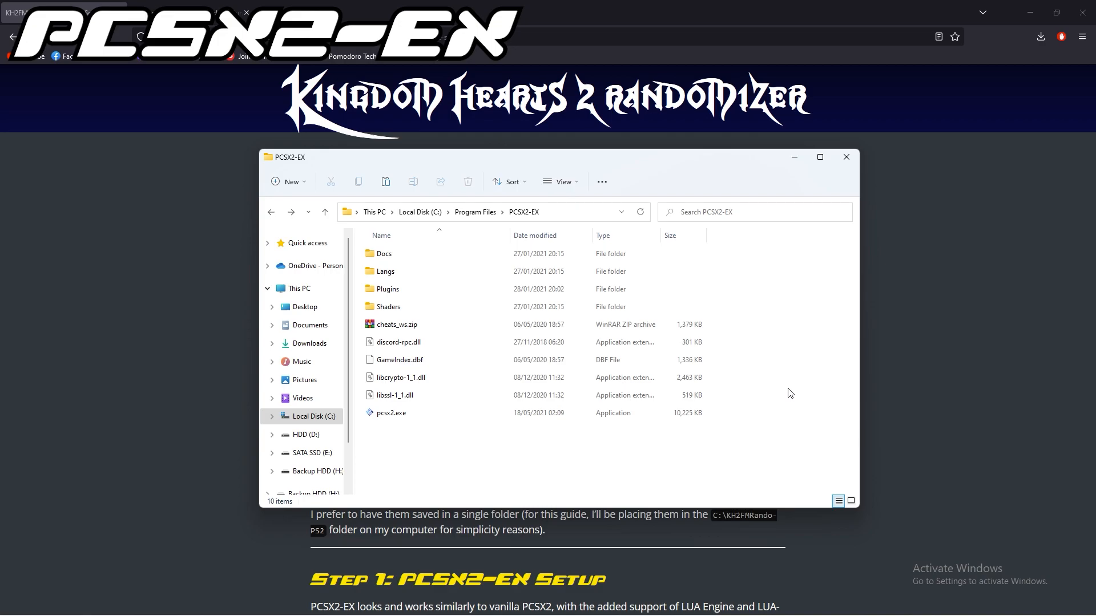
# Run pcsx2.exe from the PCSX2-EX folder and go through its plugin, BIOS and folder configuration.
pyautogui.doubleClick(393, 413)
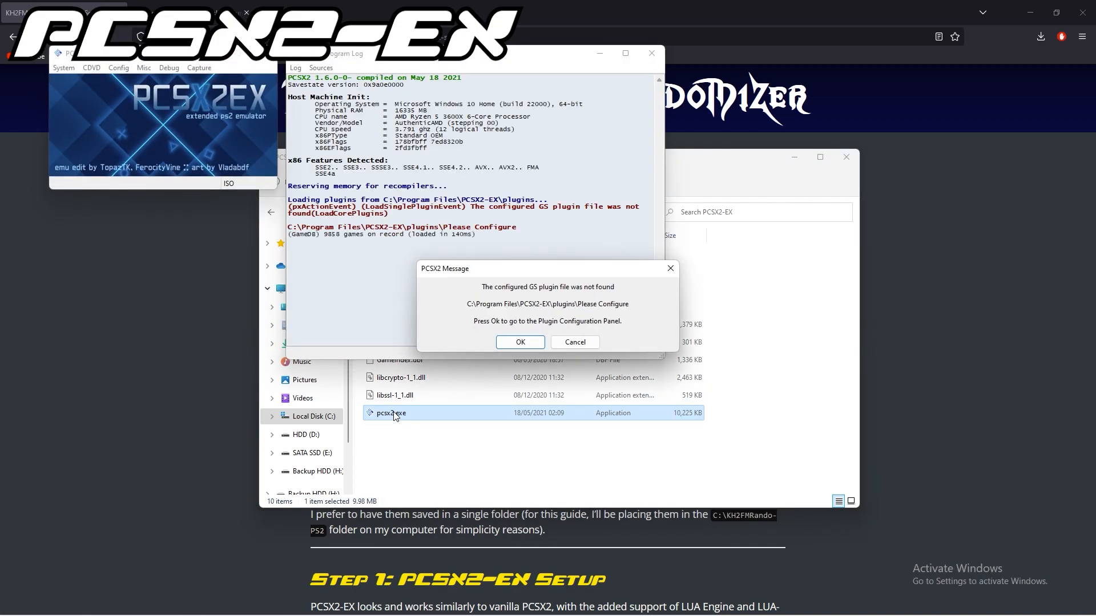
pyautogui.click(530, 347)
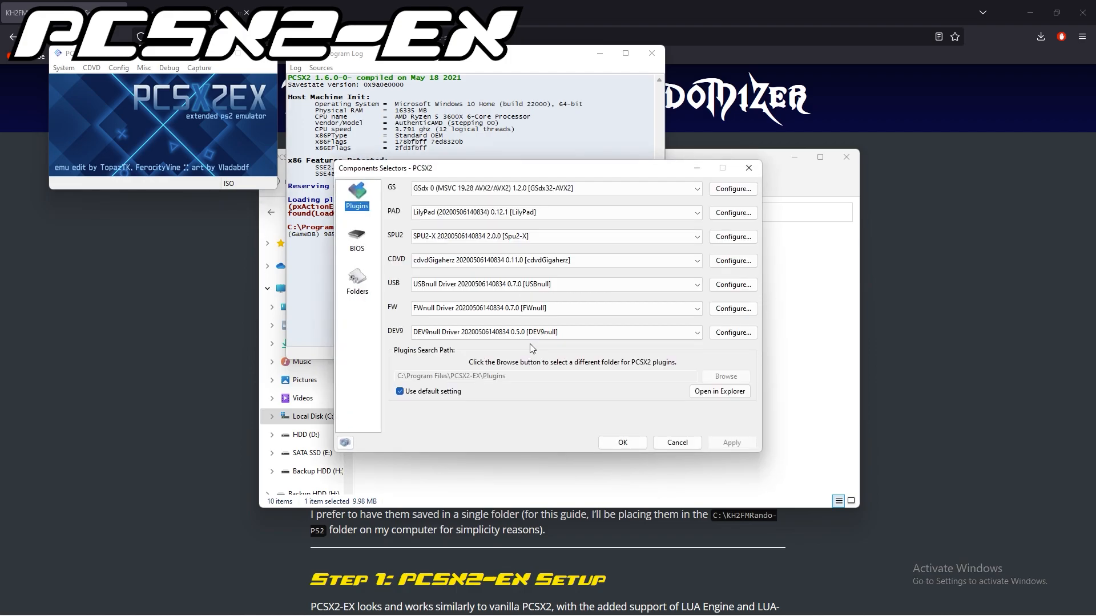
pyautogui.click(357, 239)
pyautogui.click(357, 280)
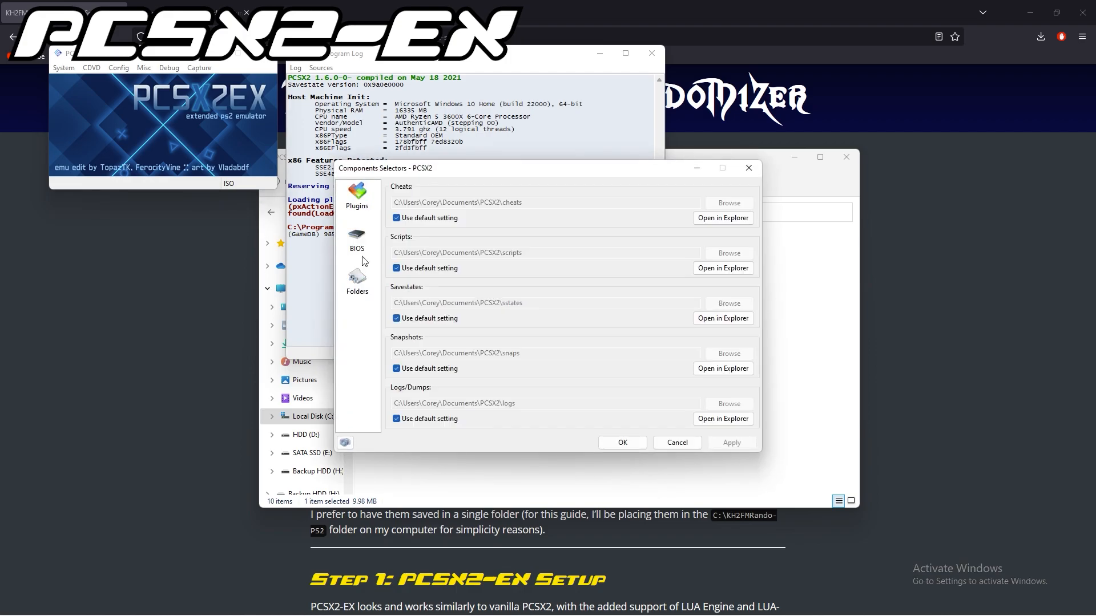
# Paste the copied BIOS files into the Documents\PCSX2\bios folder and choose a BIOS rom for the emulator.
pyautogui.click(357, 239)
pyautogui.click(722, 323)
pyautogui.click(520, 343)
pyautogui.moveTo(361, 19); pyautogui.dragTo(668, 101)
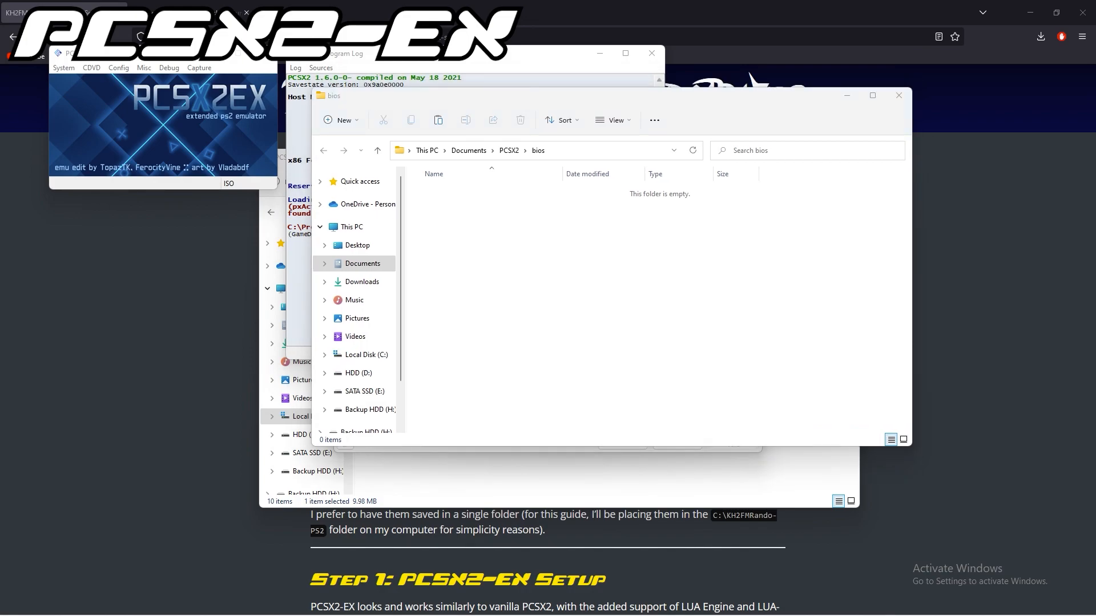
pyautogui.hotkey('ctrl', 'v')
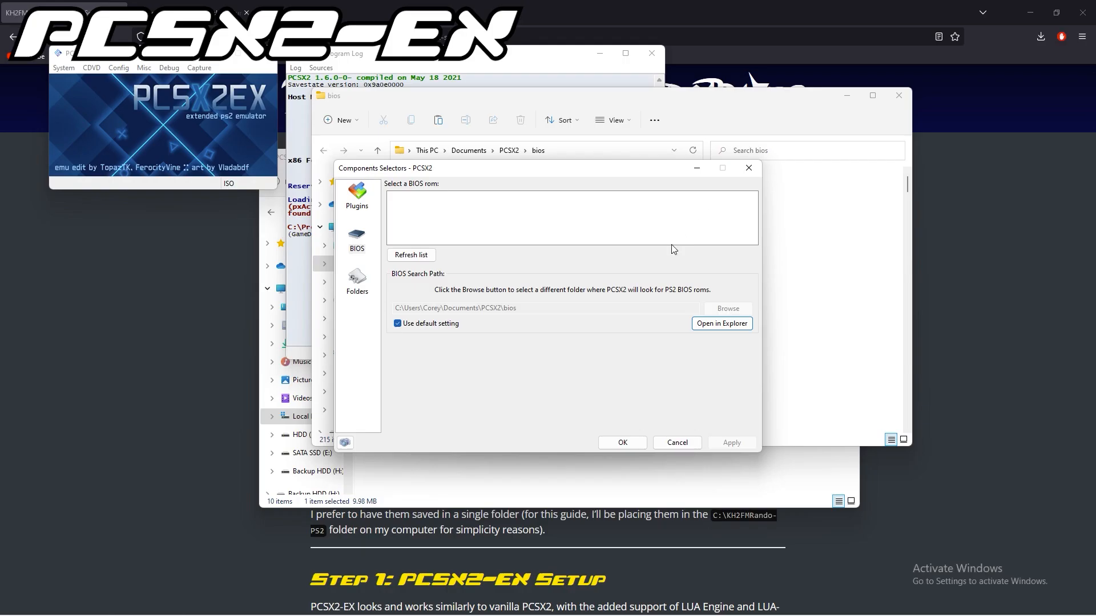
pyautogui.scroll(-5, 553, 228)
pyautogui.click(552, 240)
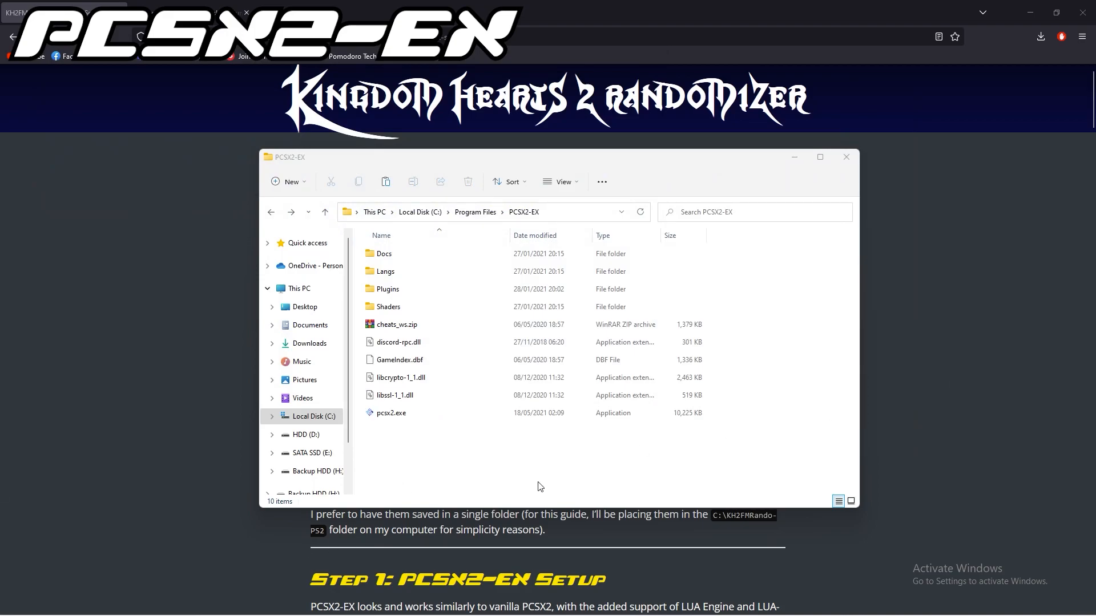
# Run pcsx2.exe again, enable Cheats and LuaEngine, and close the emulator.
pyautogui.doubleClick(429, 415)
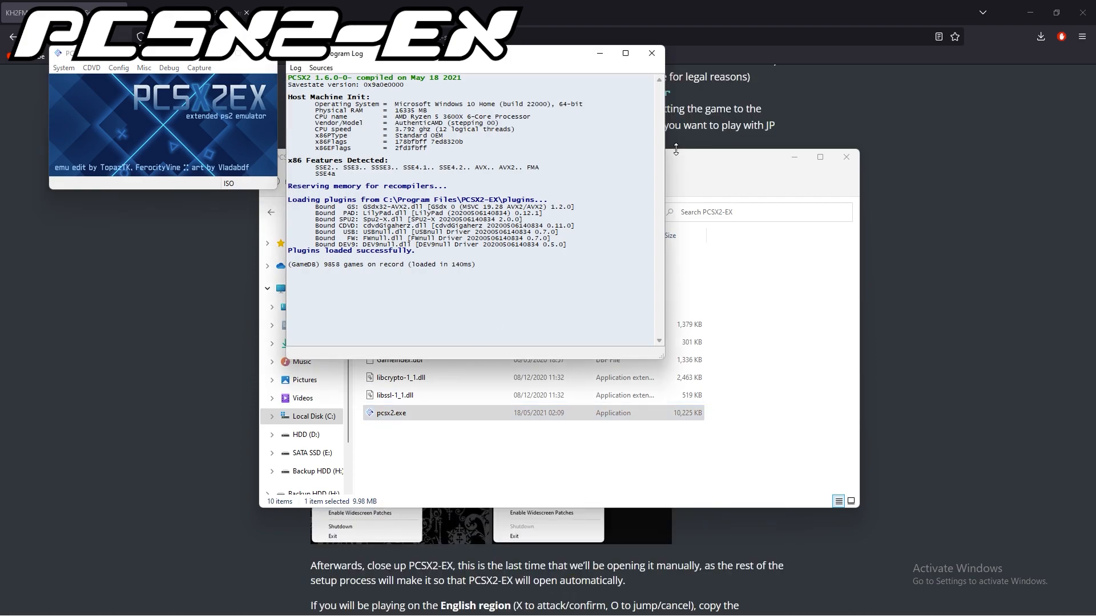
pyautogui.click(63, 69)
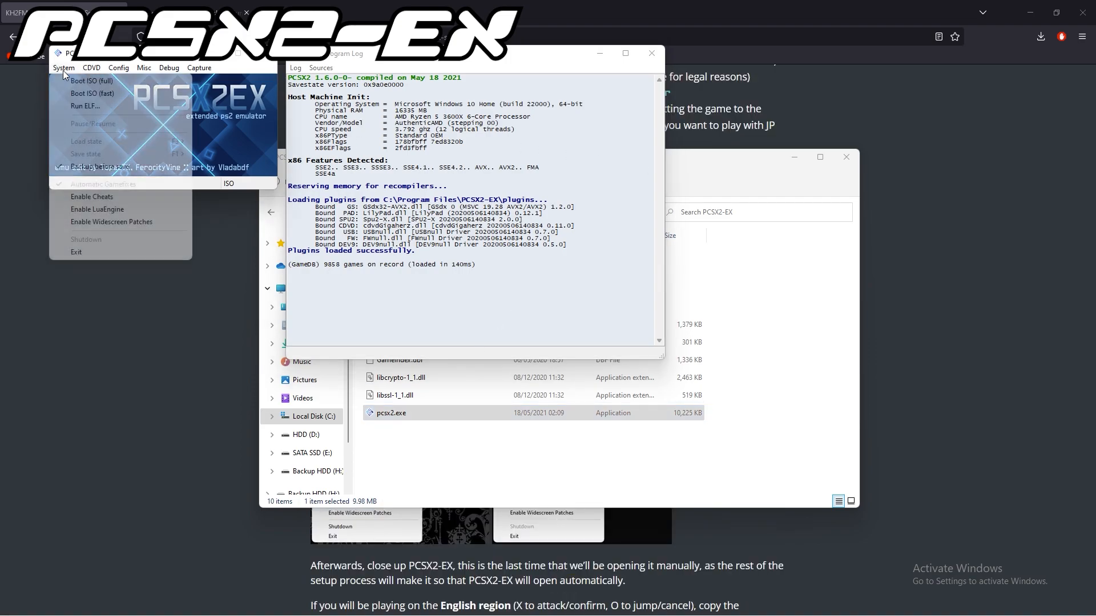
pyautogui.click(98, 197)
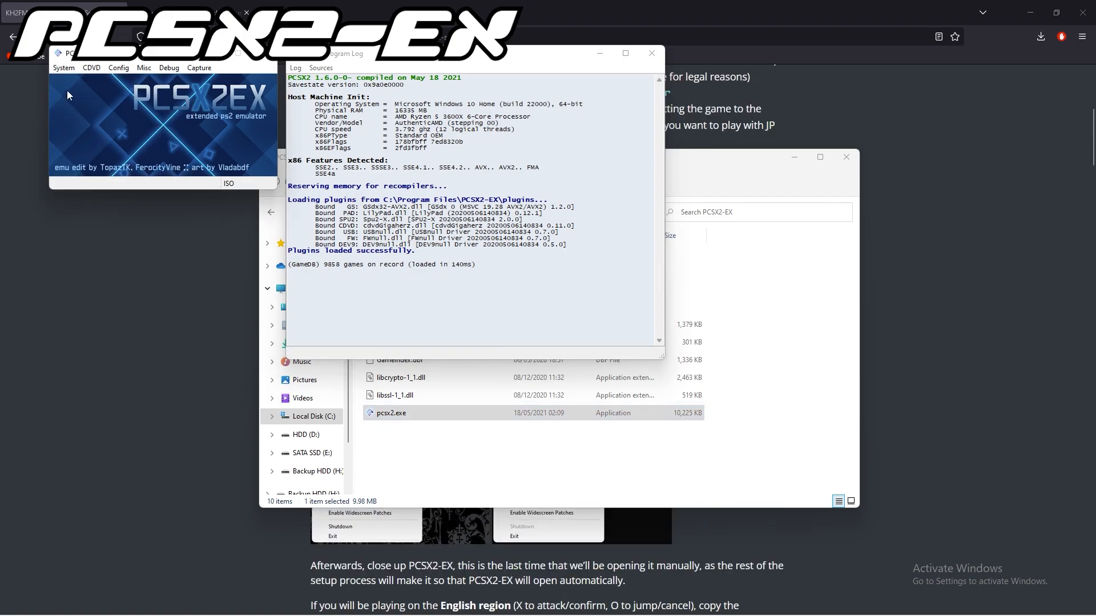
pyautogui.click(64, 68)
pyautogui.click(85, 210)
pyautogui.click(64, 68)
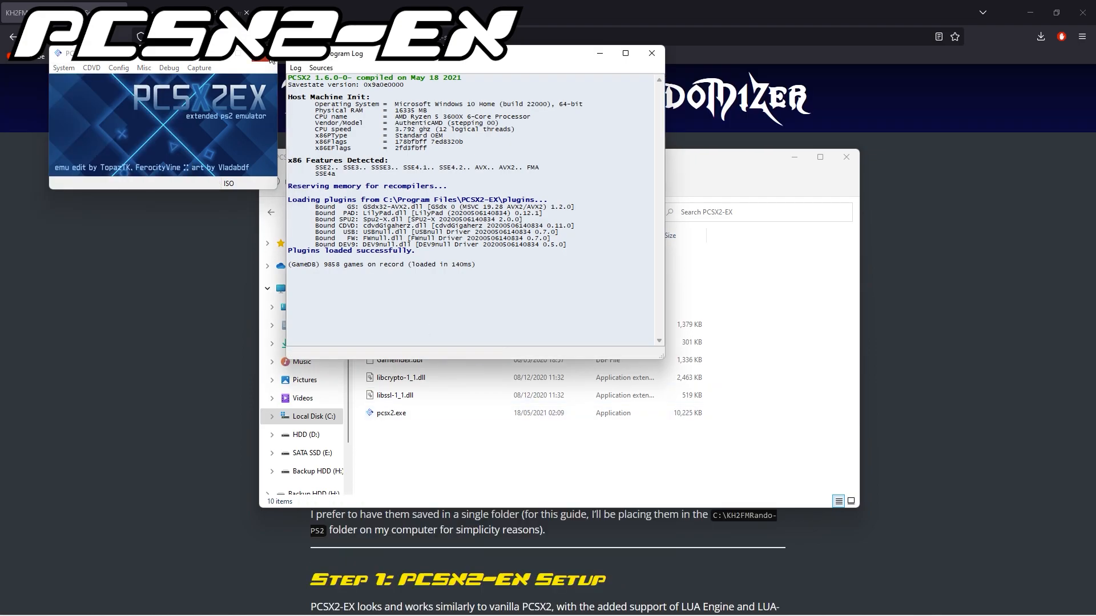
pyautogui.click(269, 55)
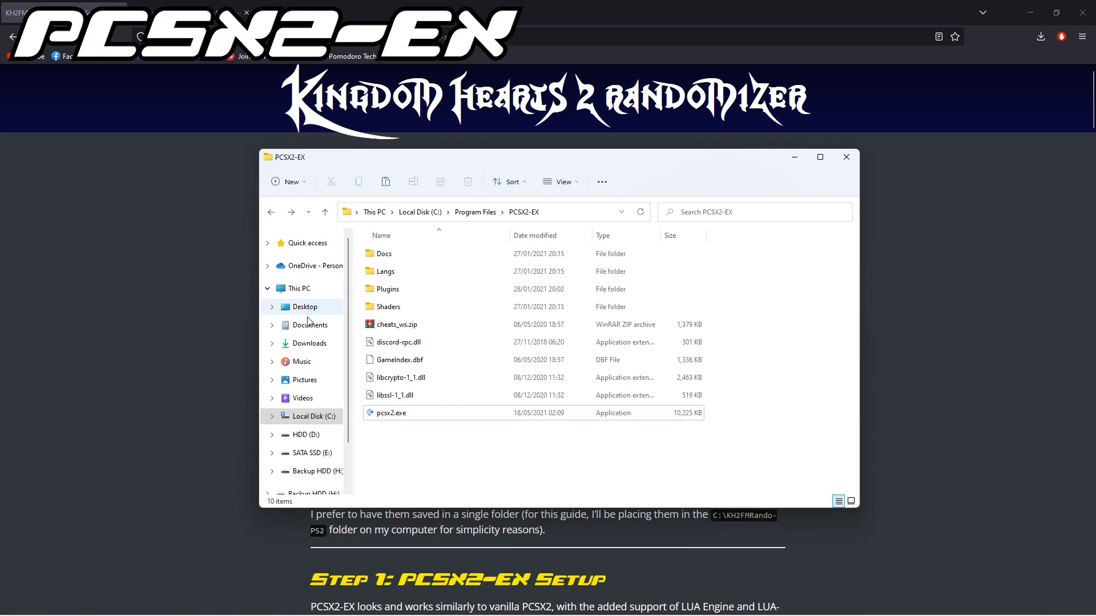
# Move F266B00B_OpenKH_fixes.pnach from Downloads into the Documents\PCSX2\cheats folder.
pyautogui.click(310, 343)
pyautogui.rightClick(389, 301)
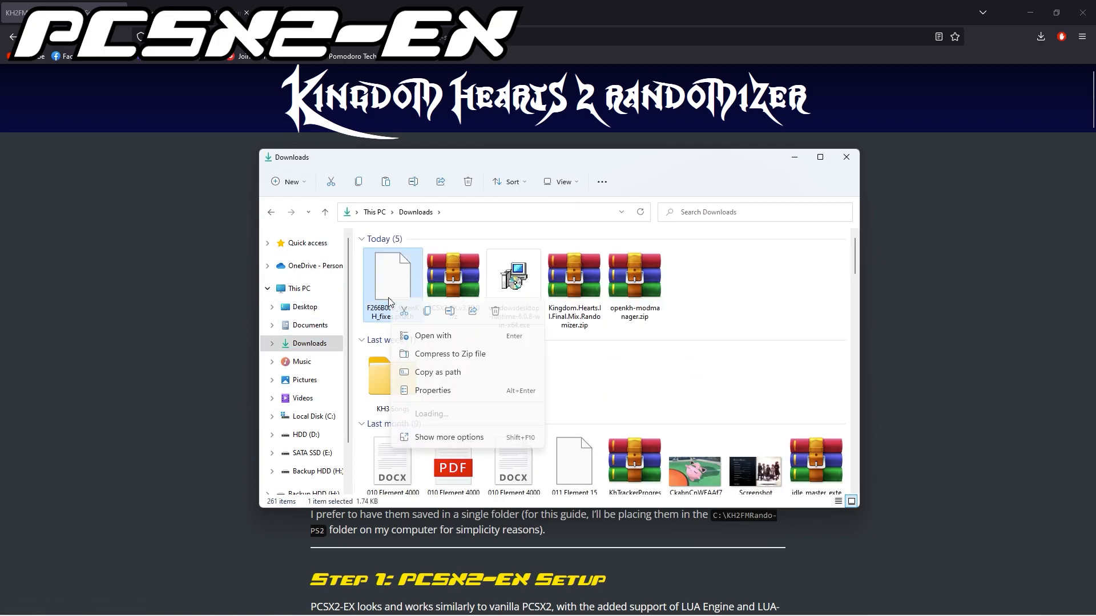
pyautogui.click(473, 435)
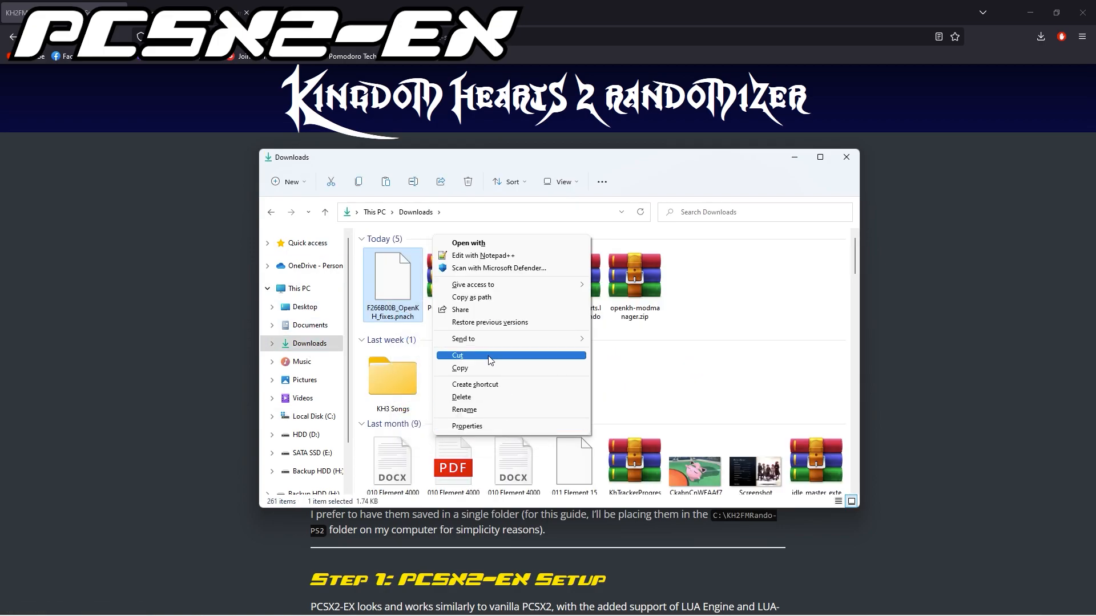
pyautogui.click(457, 355)
pyautogui.click(329, 325)
pyautogui.doubleClick(392, 483)
pyautogui.doubleClick(403, 273)
pyautogui.rightClick(423, 330)
pyautogui.click(470, 512)
pyautogui.click(508, 435)
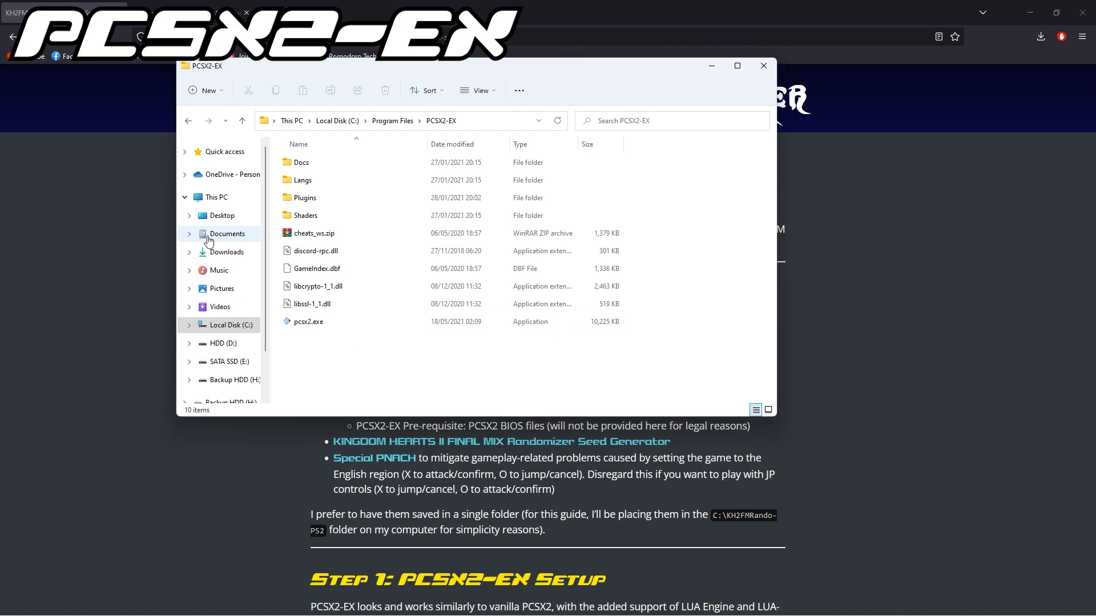
# Run OpenKh.Tools.ModsManager.exe from Documents\KH2-Rando\OpenKH, allowing it past Windows SmartScreen.
pyautogui.click(211, 239)
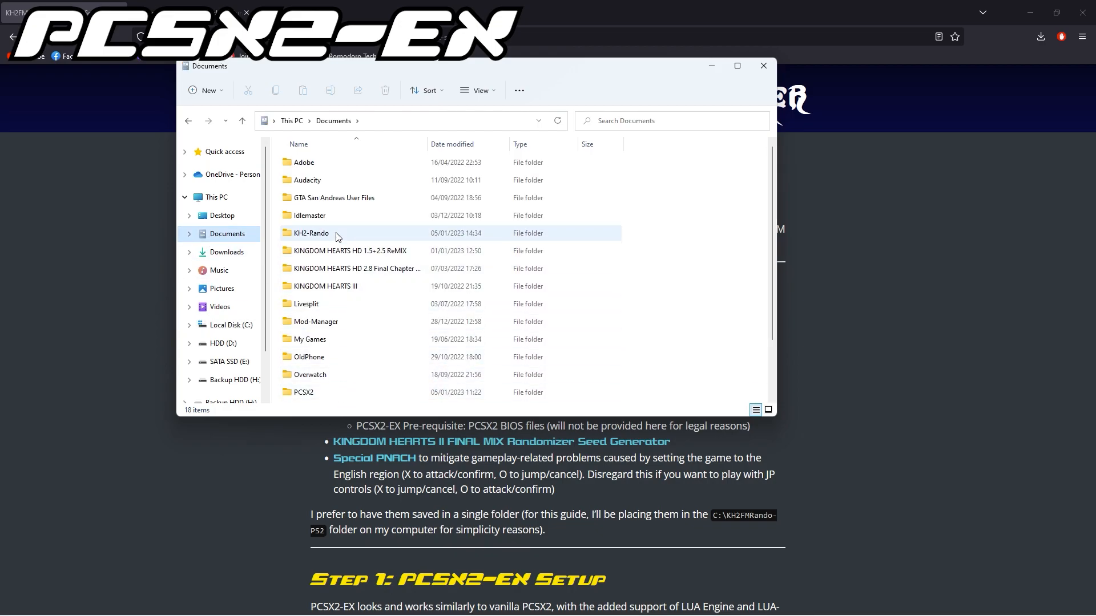
pyautogui.doubleClick(337, 236)
pyautogui.doubleClick(326, 165)
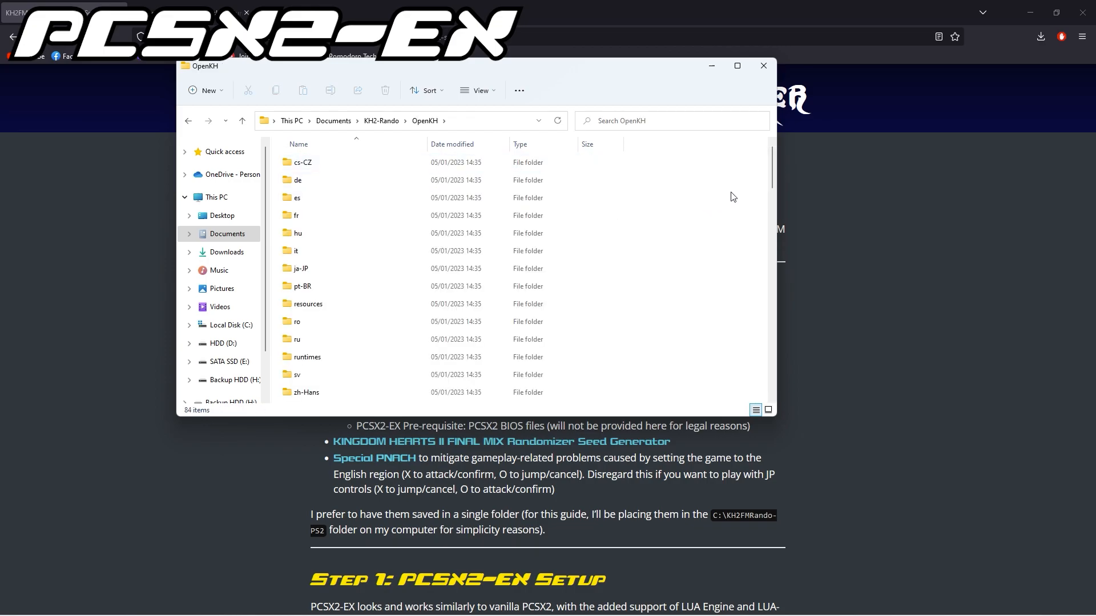
pyautogui.scroll(-3, 533, 282)
pyautogui.scroll(-8, 533, 281)
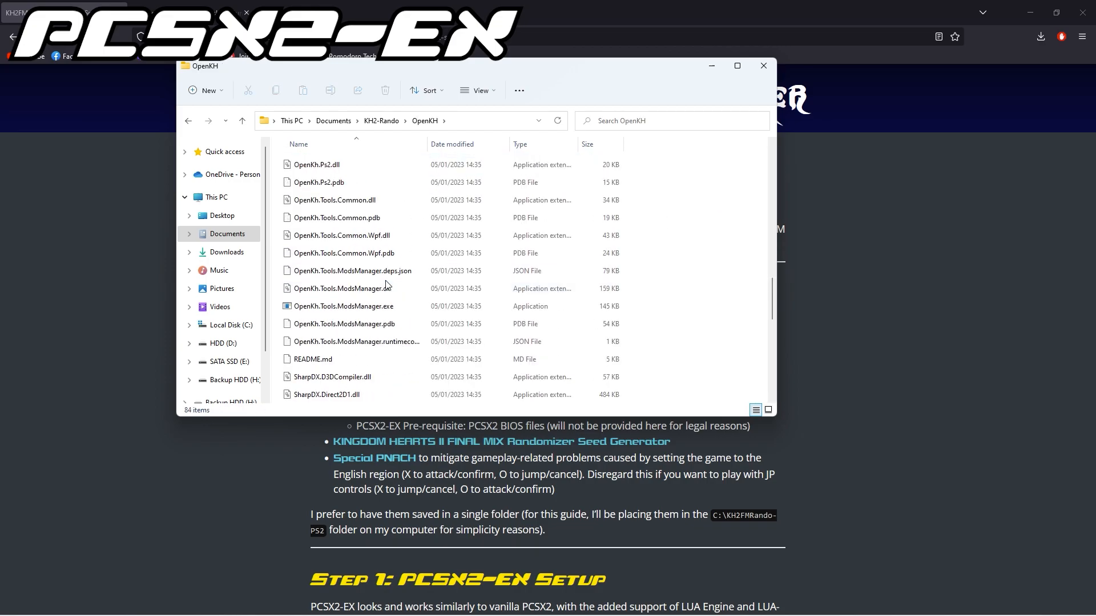
pyautogui.doubleClick(375, 307)
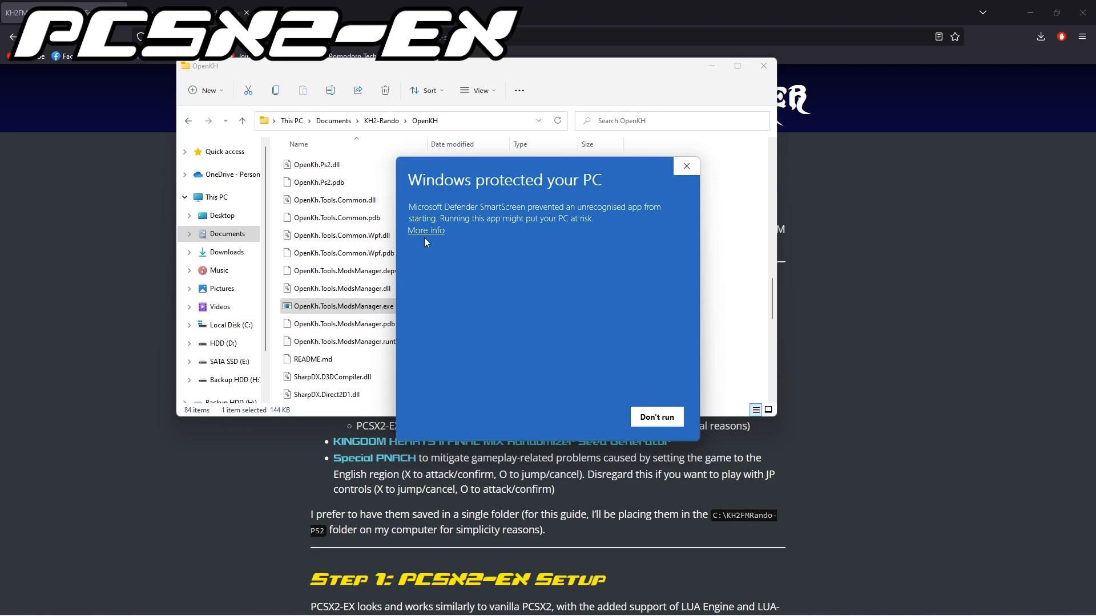
pyautogui.click(425, 232)
pyautogui.click(586, 416)
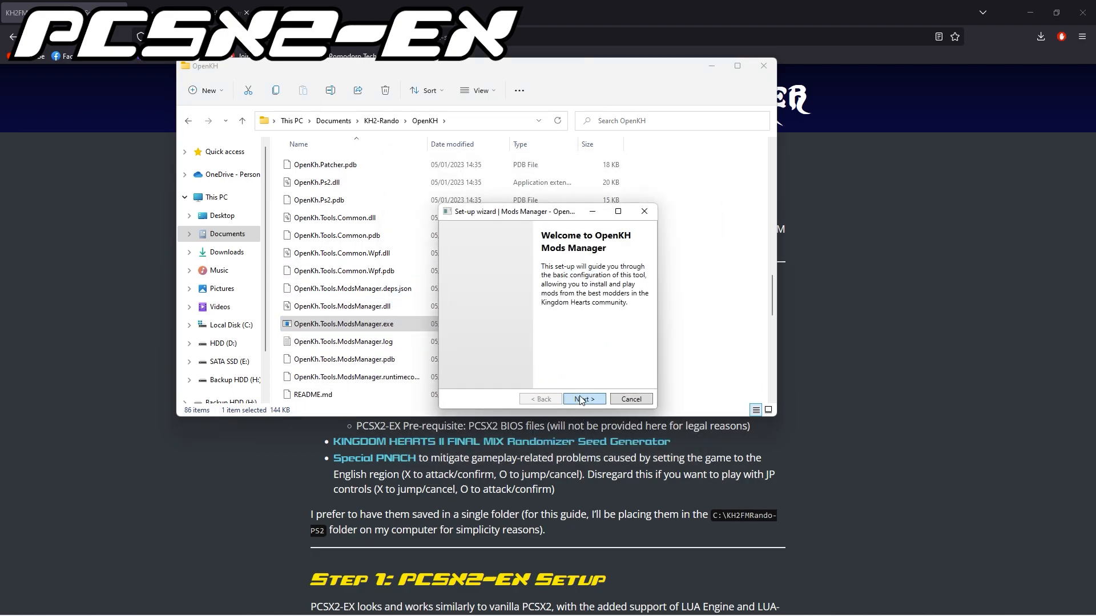
# Set the game edition to PlayStation 2 using PCSX2 emulator, with C:\Program Files\PCSX2-EX\pcsx2.exe as the emulator location.
pyautogui.click(581, 399)
pyautogui.click(556, 279)
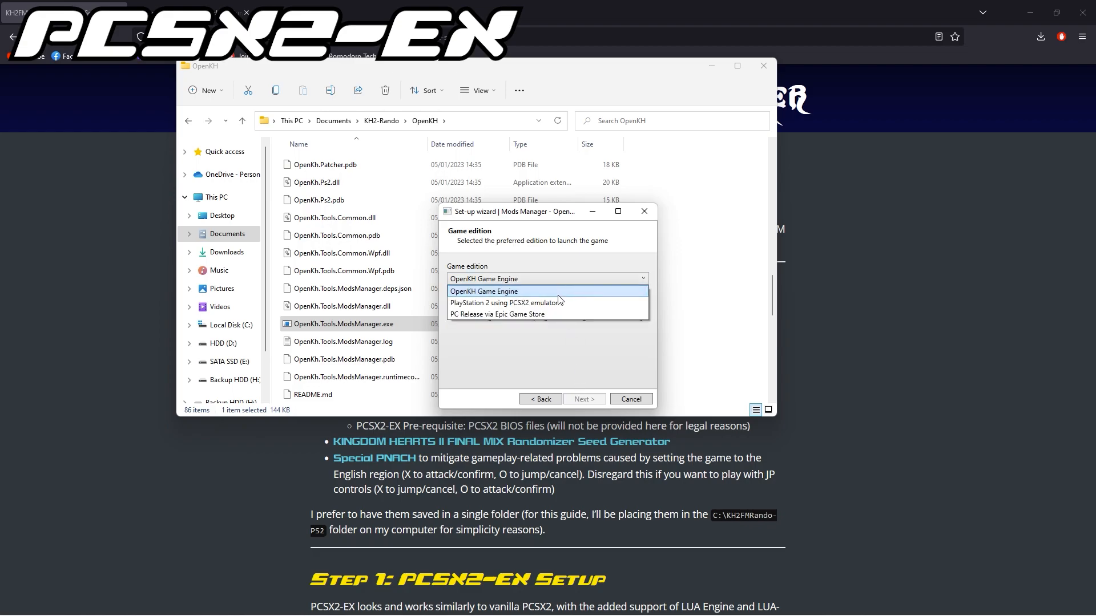
pyautogui.click(557, 301)
pyautogui.click(643, 305)
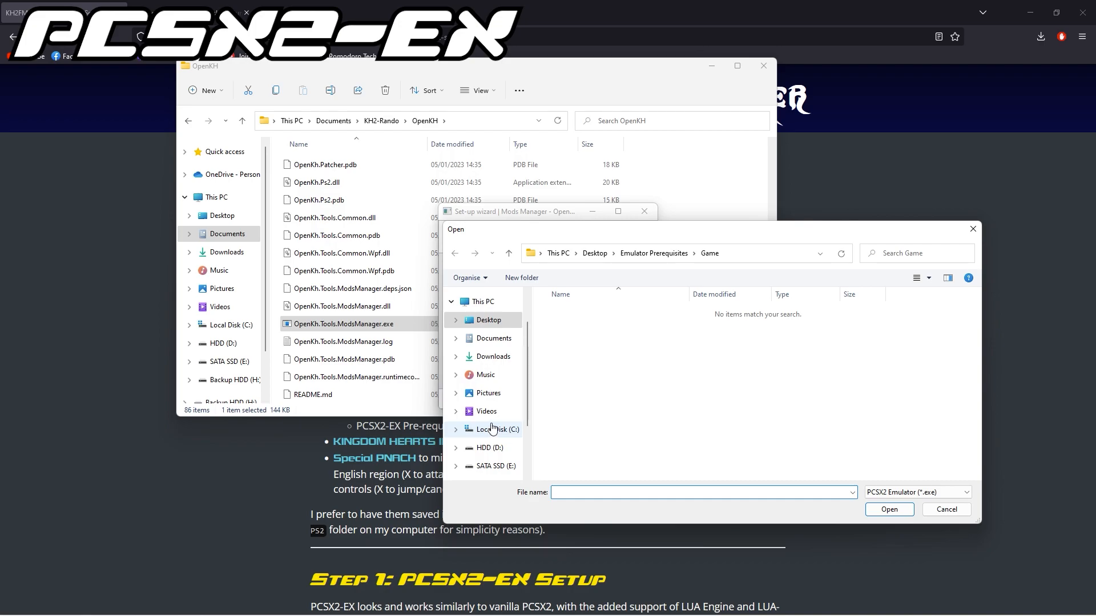
pyautogui.click(492, 429)
pyautogui.doubleClick(579, 368)
pyautogui.scroll(-5, 581, 385)
pyautogui.doubleClick(581, 368)
pyautogui.doubleClick(578, 381)
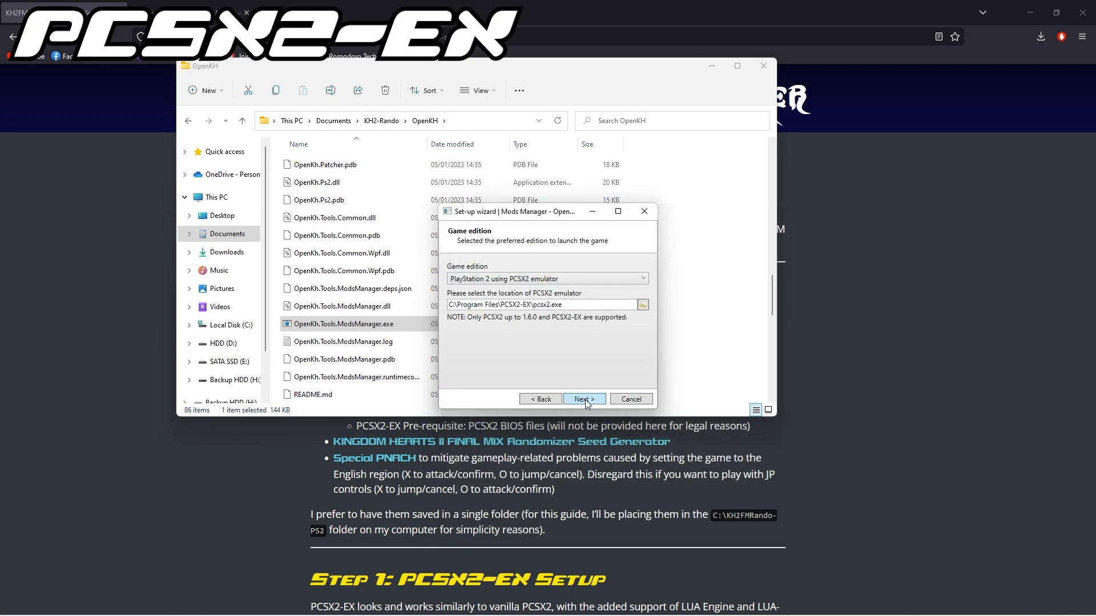
pyautogui.click(586, 401)
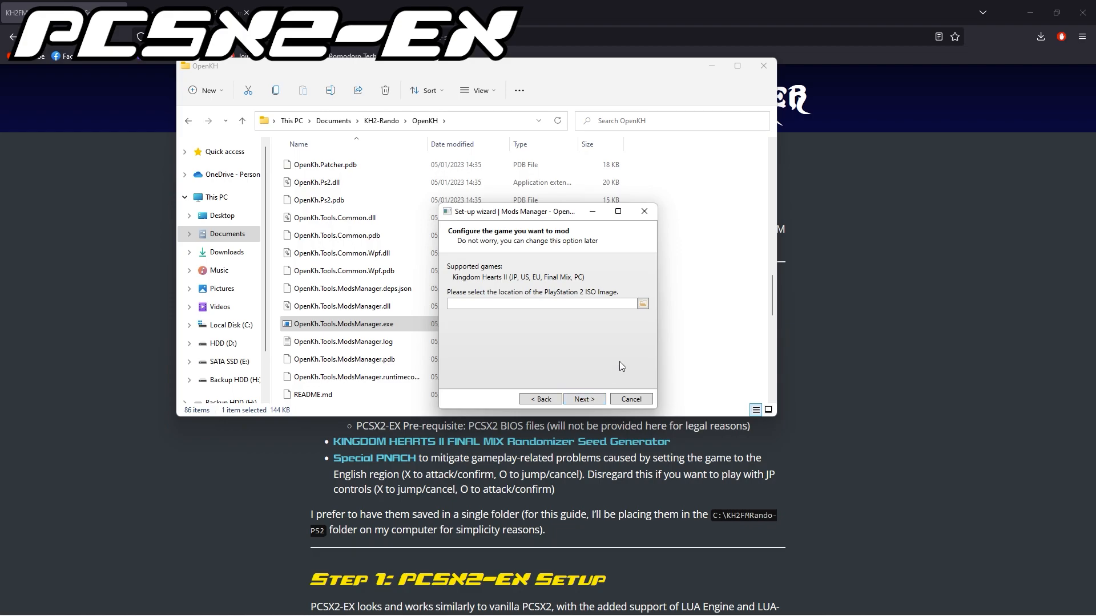
# Select the Kingdom Hearts II ISO in Desktop\Emulator Prerequisites\Game as the PlayStation 2 image to mod.
pyautogui.click(642, 306)
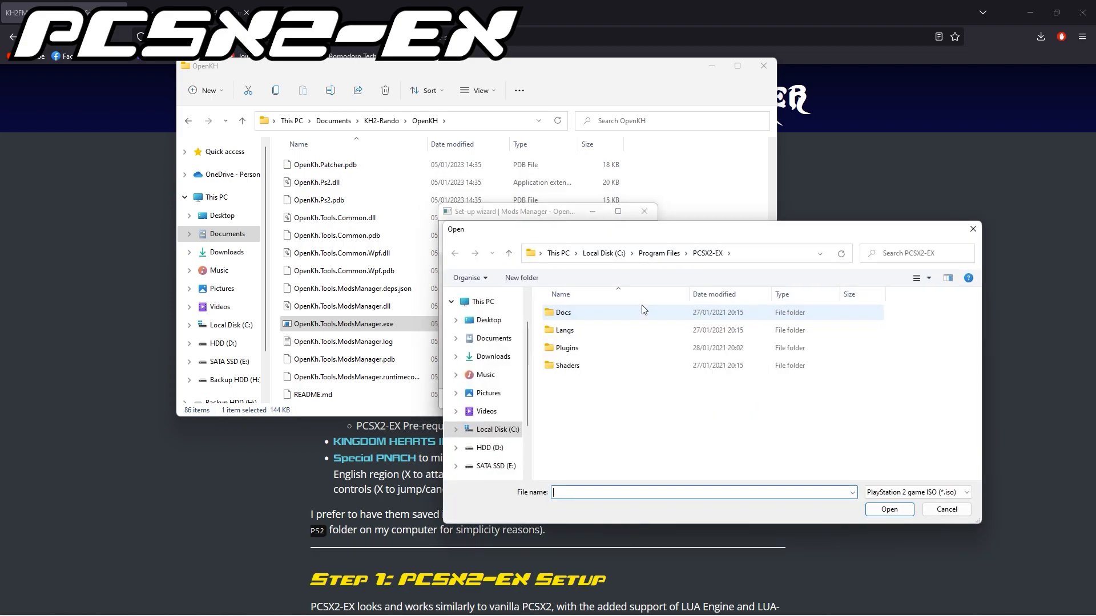
pyautogui.click(488, 320)
pyautogui.doubleClick(577, 340)
pyautogui.doubleClick(577, 337)
pyautogui.doubleClick(575, 316)
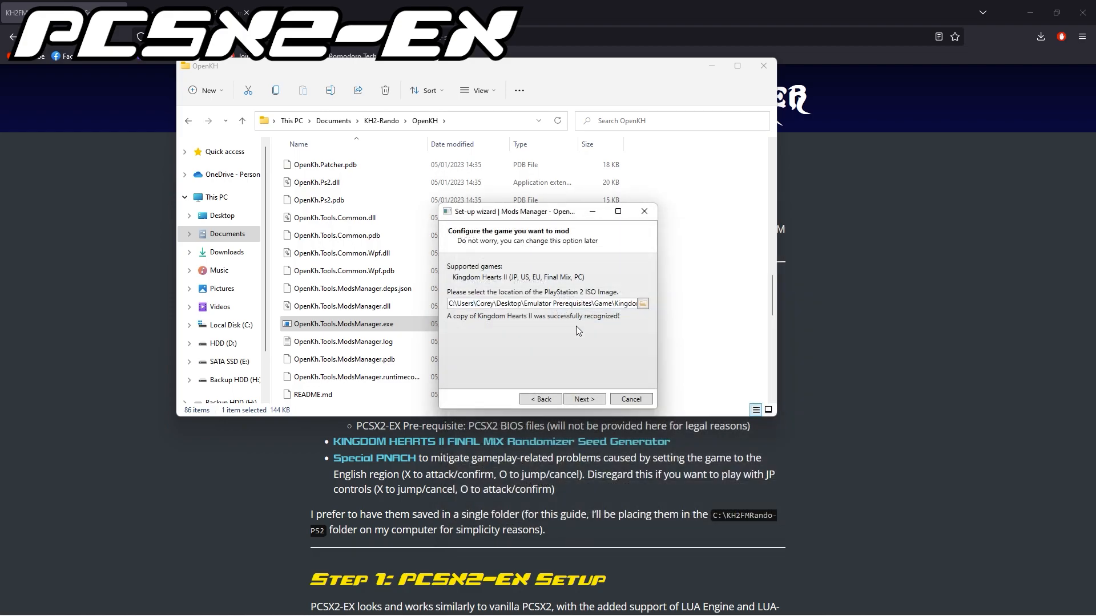
# Extract the Kingdom Hearts II game data into the Documents\KH2-Rando\OpenKH\data folder.
pyautogui.click(589, 395)
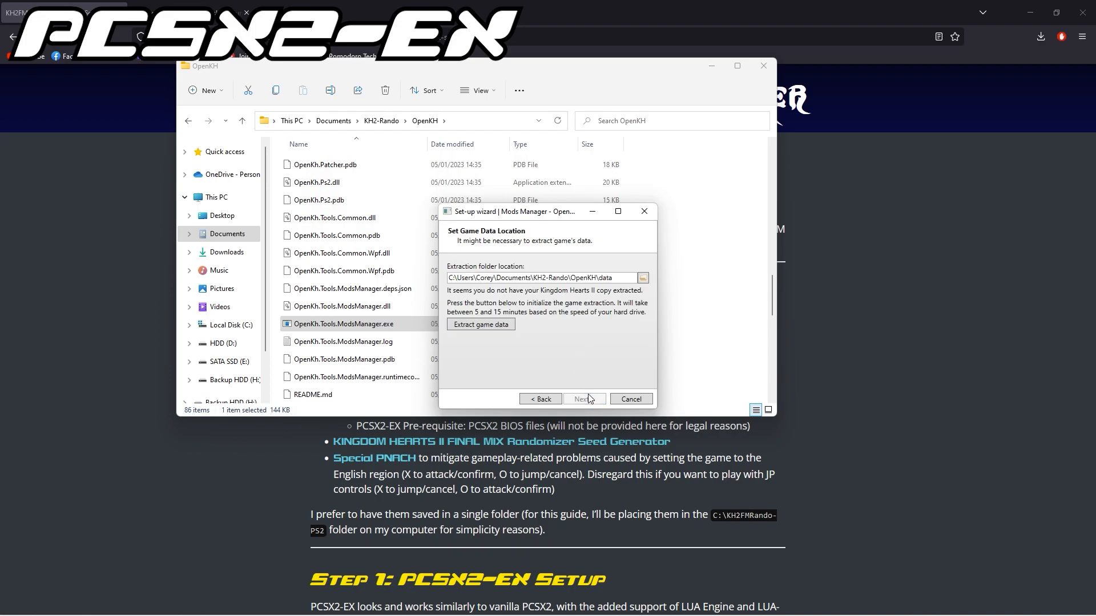
pyautogui.click(488, 323)
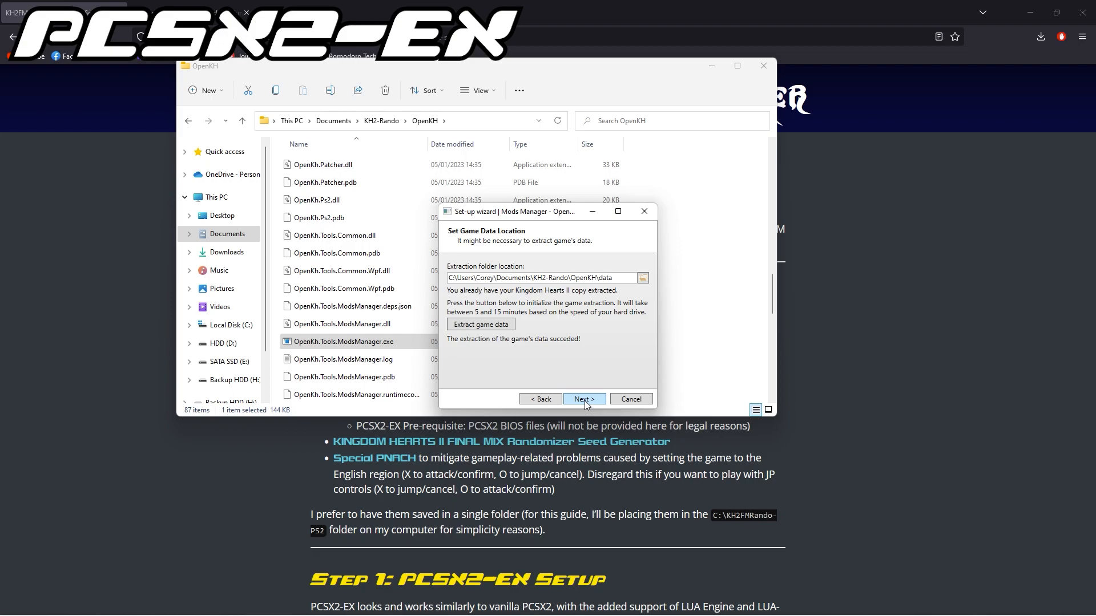
pyautogui.click(584, 399)
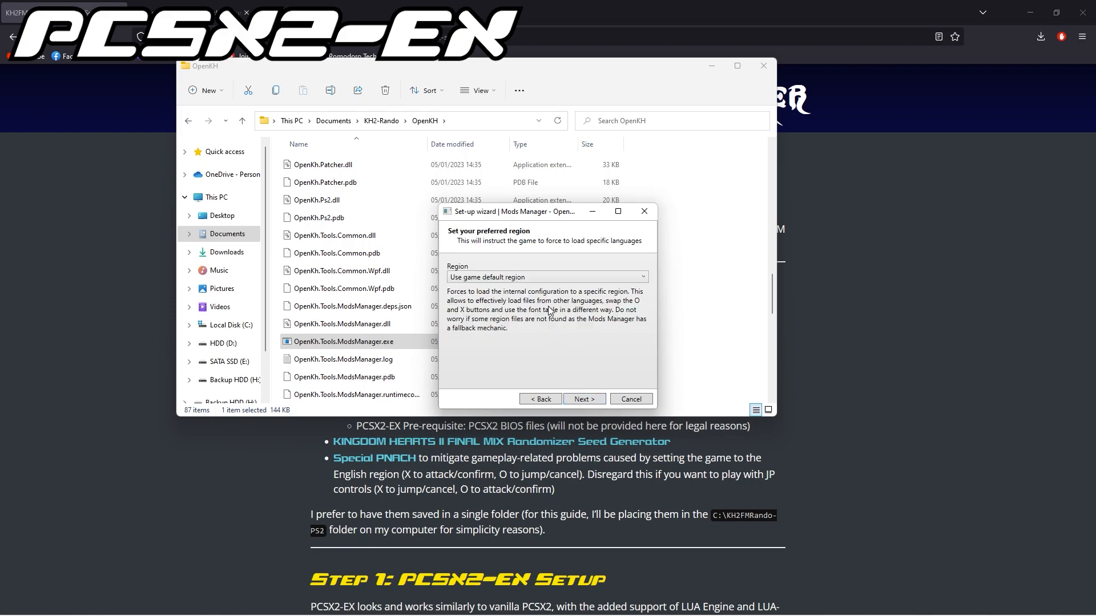
# Set the preferred region to English (text US, menu UK, voice US) and finish the set-up wizard.
pyautogui.click(549, 277)
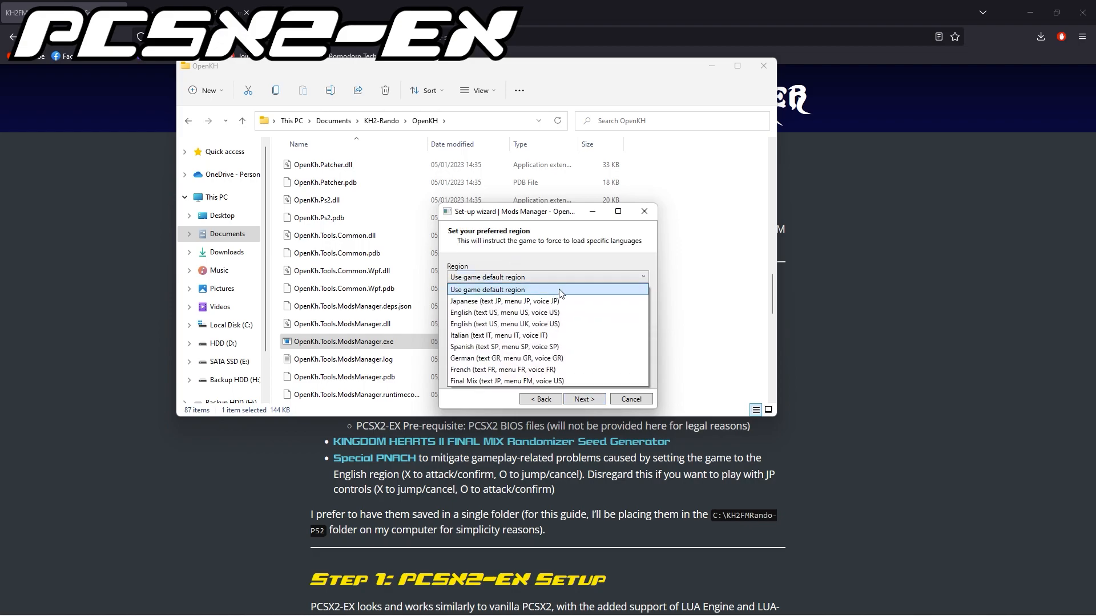
pyautogui.click(575, 324)
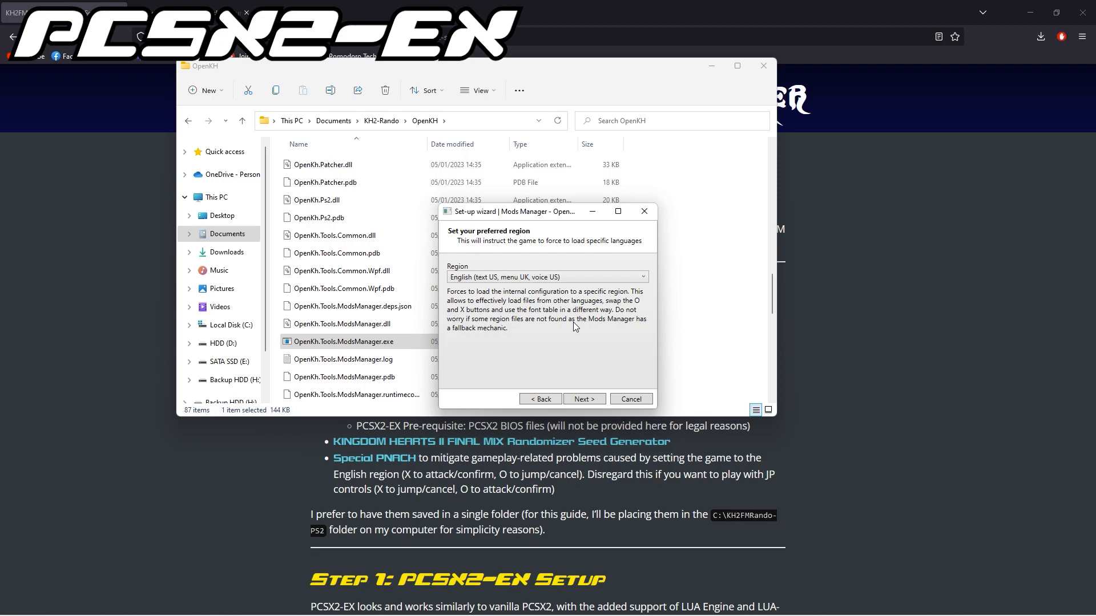
pyautogui.click(591, 400)
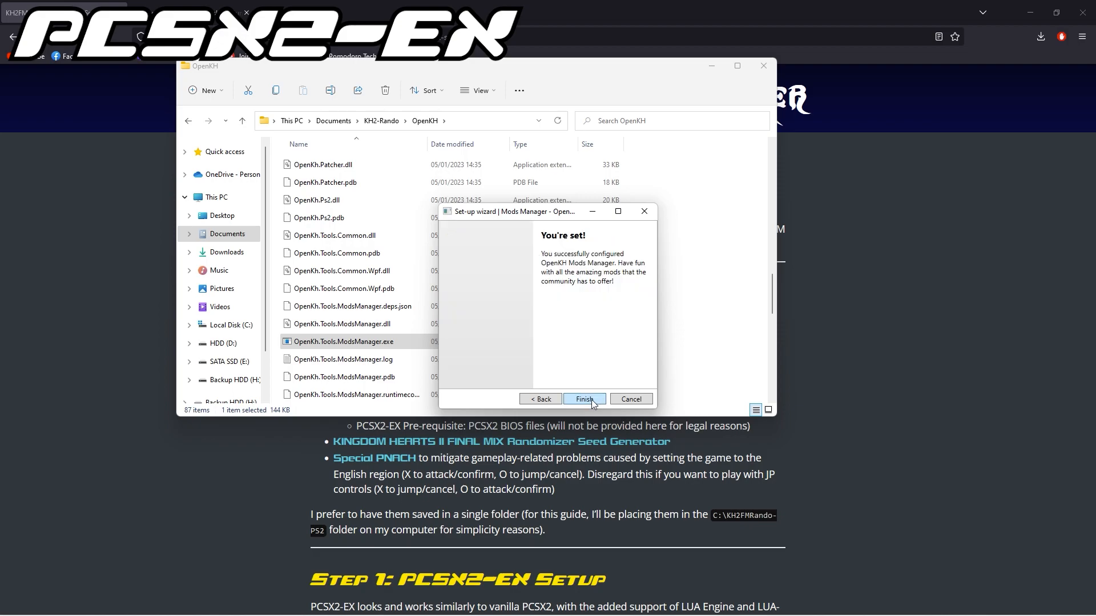
pyautogui.click(591, 399)
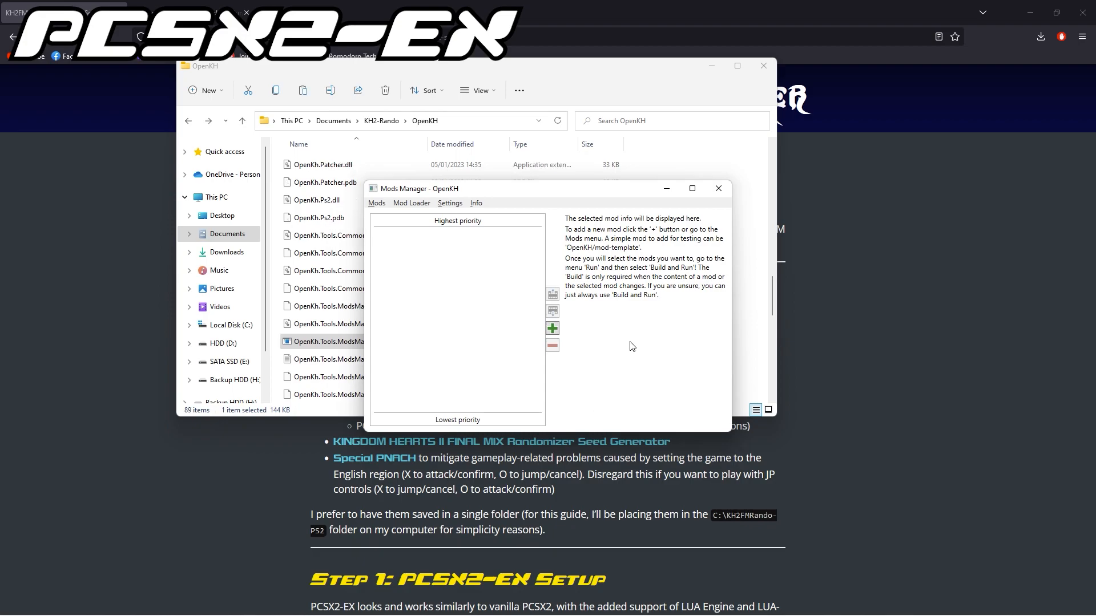
# Install the GitHub mod Rikysonic/languagepack-en in Mods Manager and enable it.
pyautogui.click(552, 330)
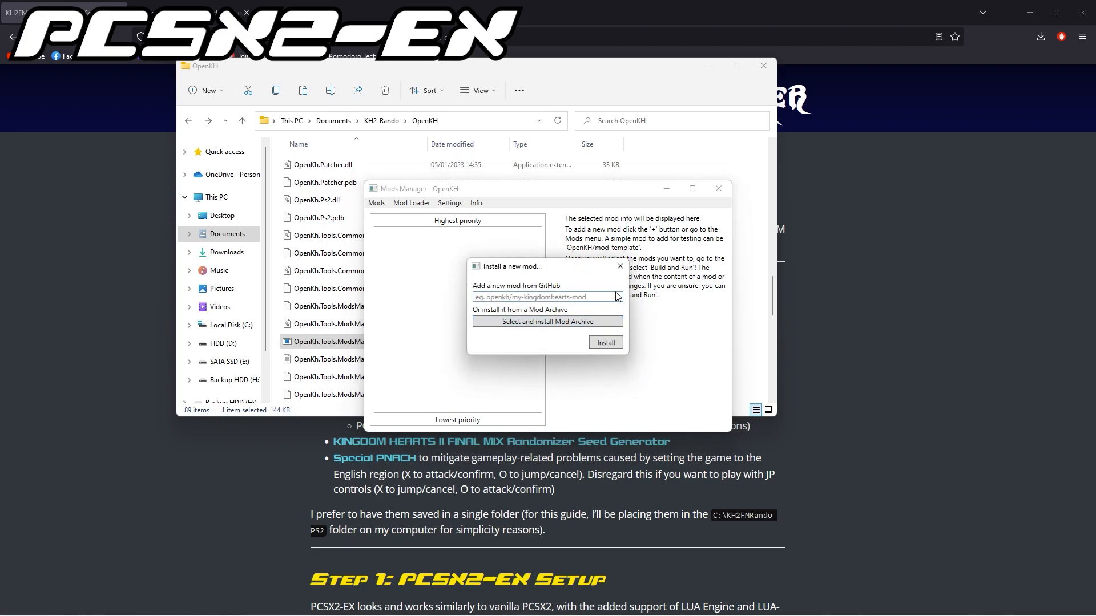
pyautogui.click(615, 297)
pyautogui.write('Rikysonic/languagepack-en')
pyautogui.click(605, 342)
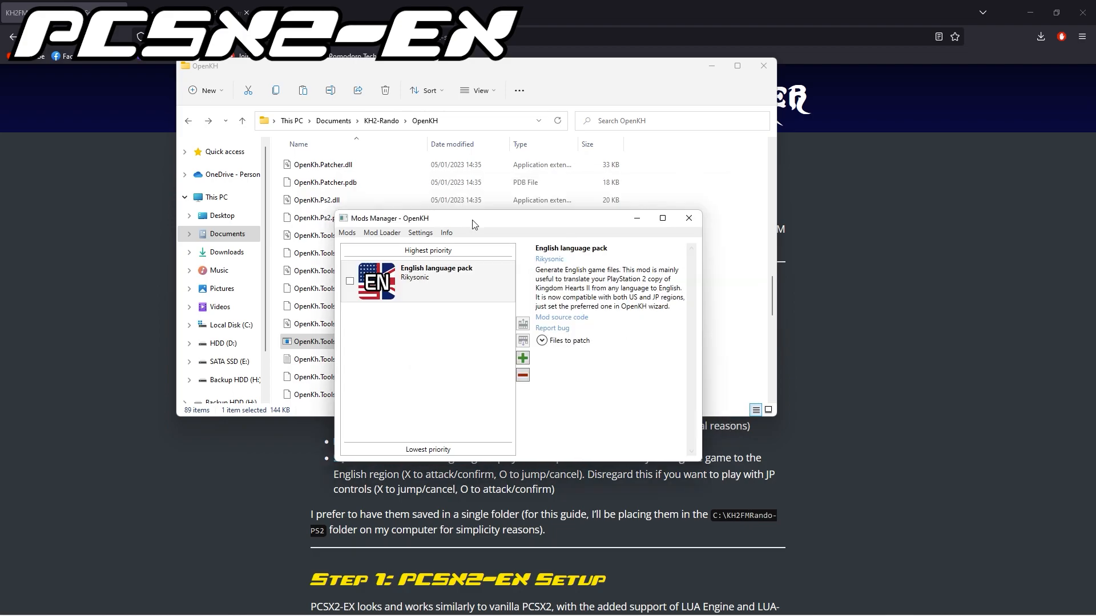
pyautogui.moveTo(473, 218); pyautogui.dragTo(467, 211)
pyautogui.click(350, 274)
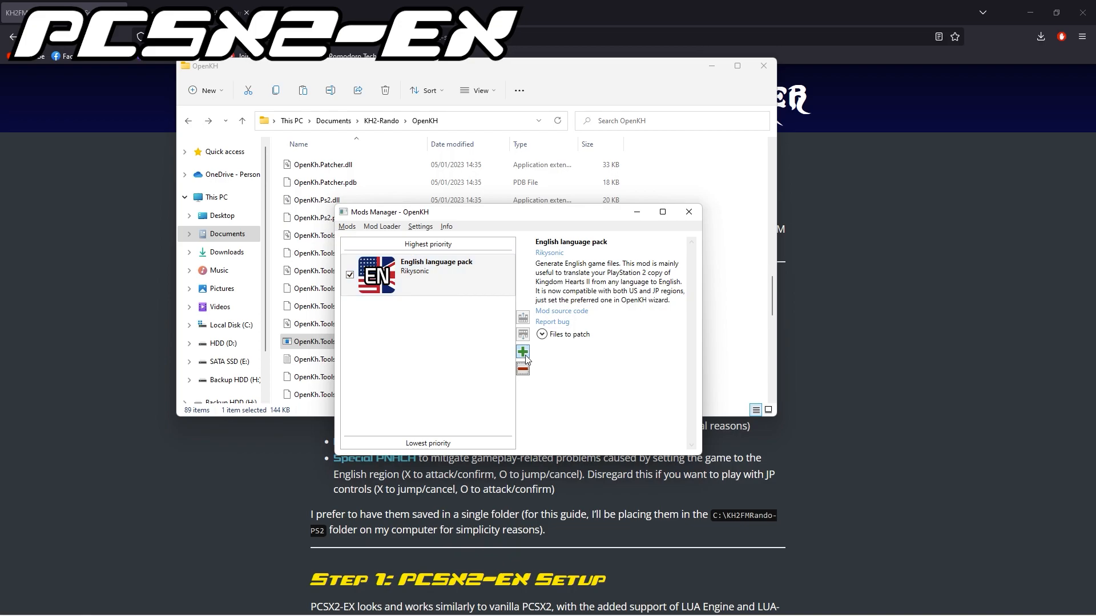
# Install the GitHub mod KH2FM-Mods-Num/GoA-ROM-Edition and enable it.
pyautogui.click(523, 352)
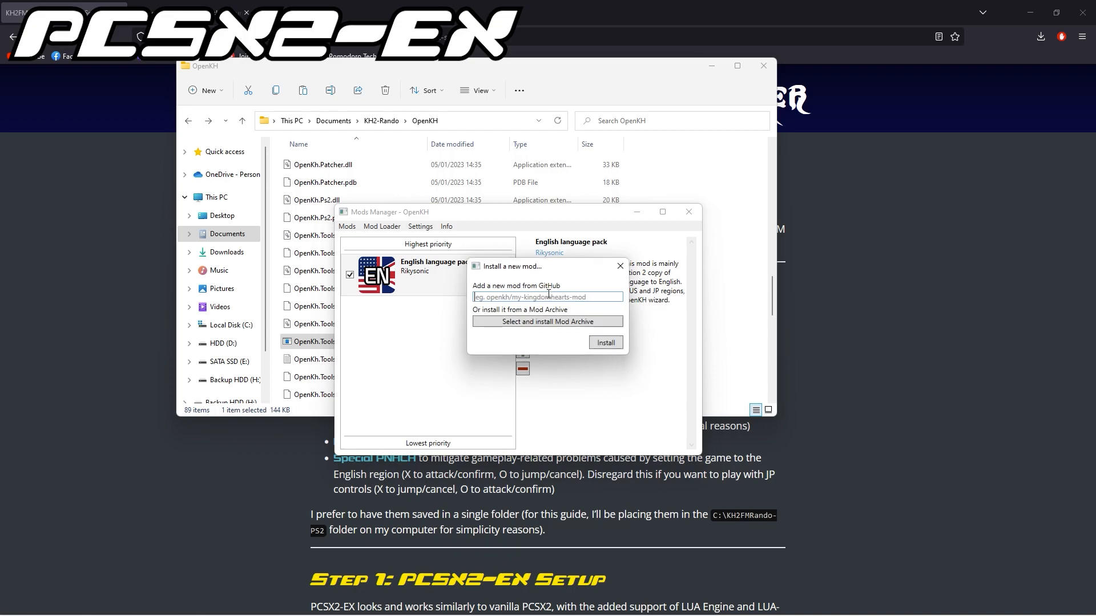
pyautogui.write('KH2FM-Mods-Num/GoA-ROM-Edition')
pyautogui.click(607, 342)
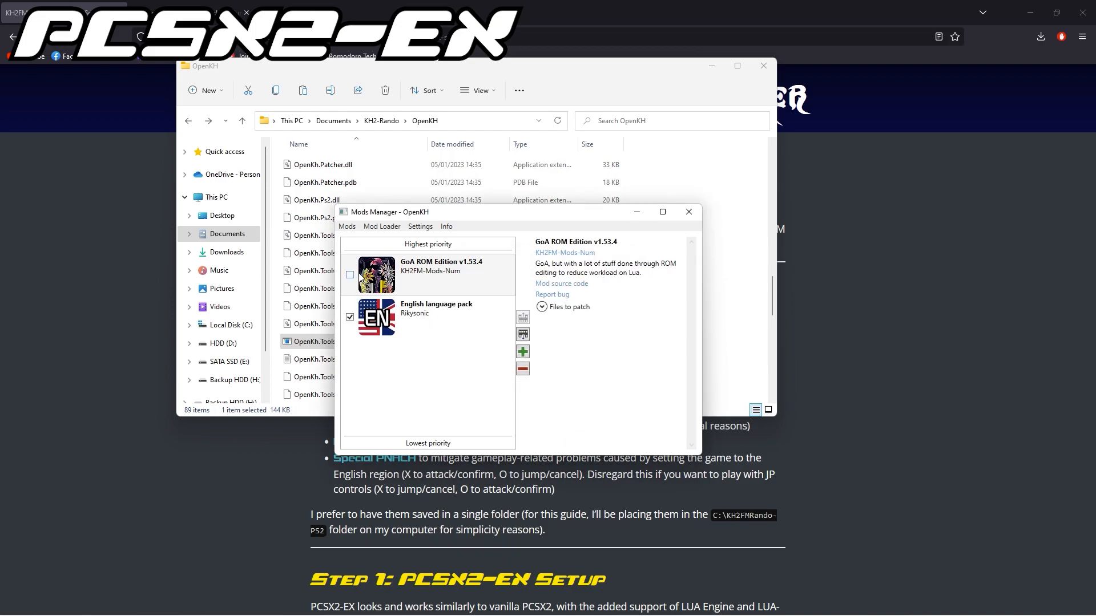
pyautogui.click(353, 276)
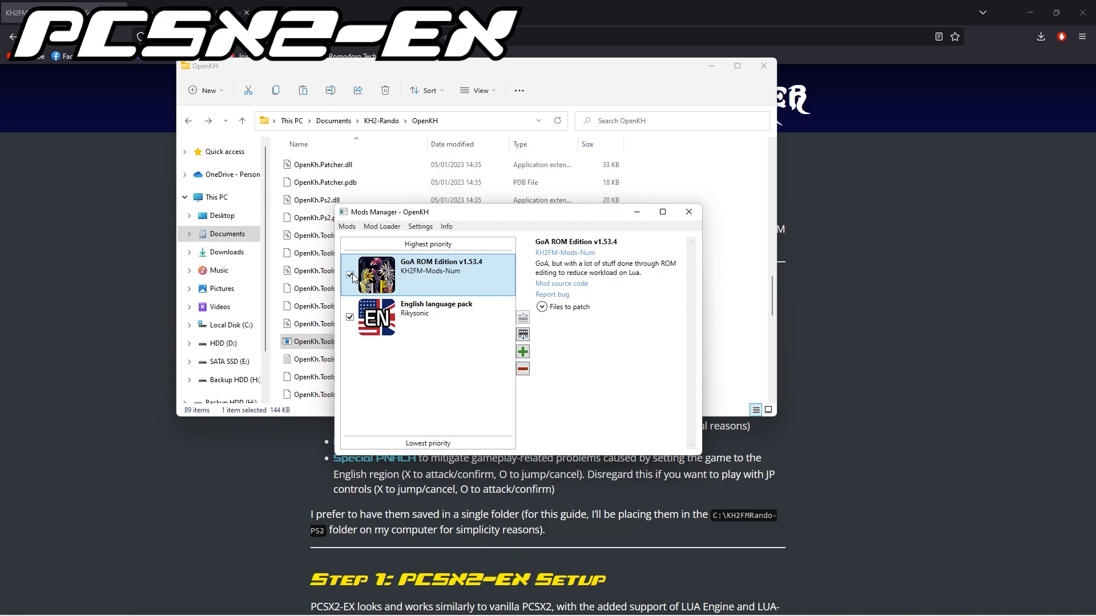
# Open the GoA ROM Edition mod's folder and copy the file F266B00B GoA ROM.lua.
pyautogui.click(347, 227)
pyautogui.click(376, 255)
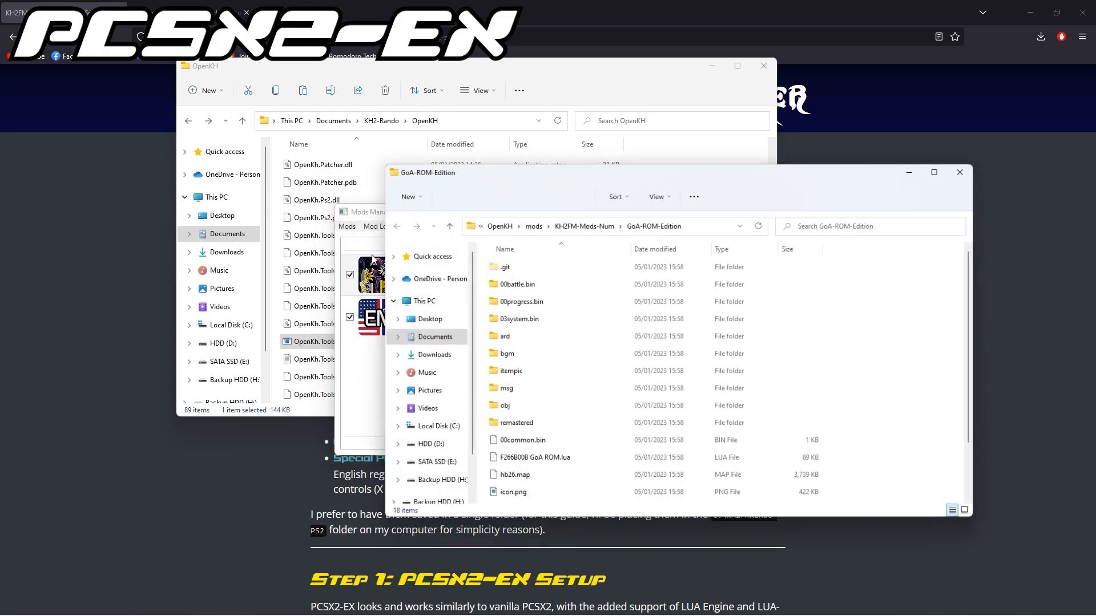
pyautogui.click(547, 460)
pyautogui.rightClick(548, 460)
pyautogui.click(594, 590)
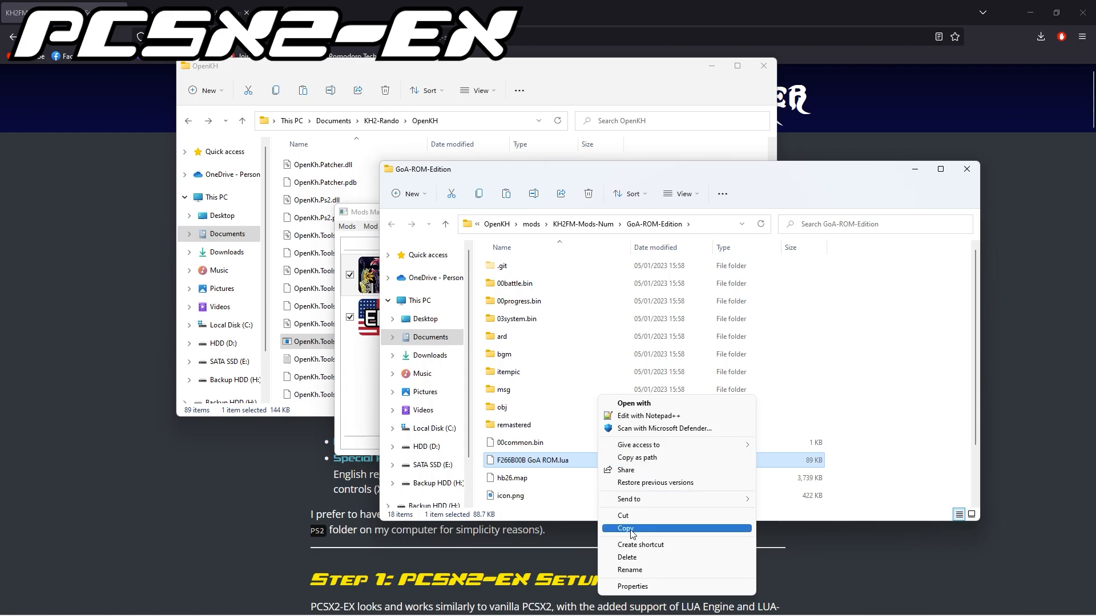
pyautogui.click(631, 530)
# Paste the copied Lua script into the Documents\PCSX2\scripts folder.
pyautogui.click(430, 336)
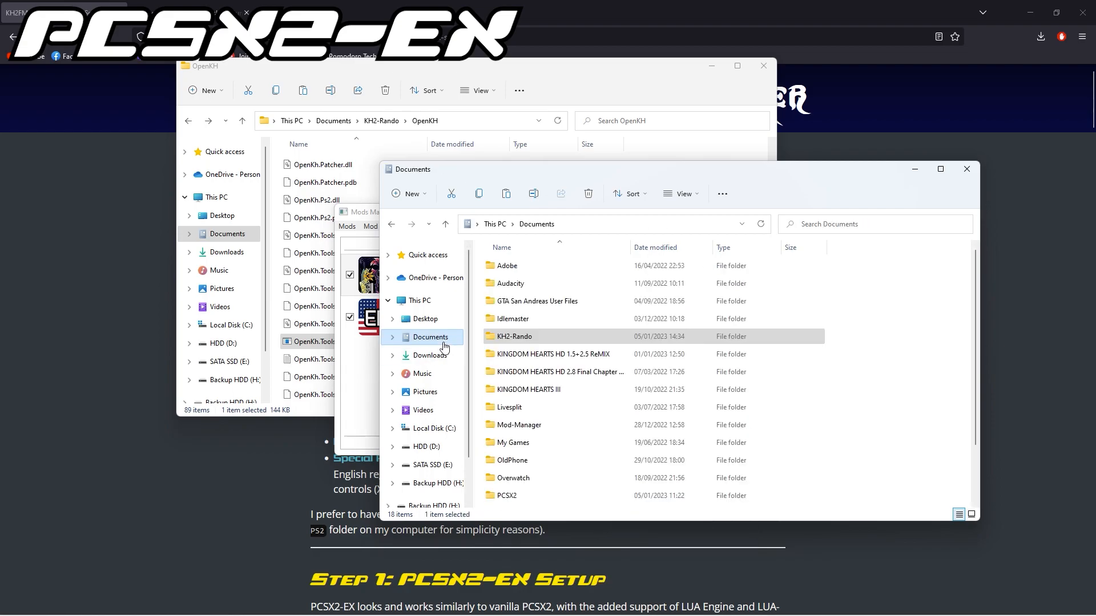
pyautogui.doubleClick(522, 497)
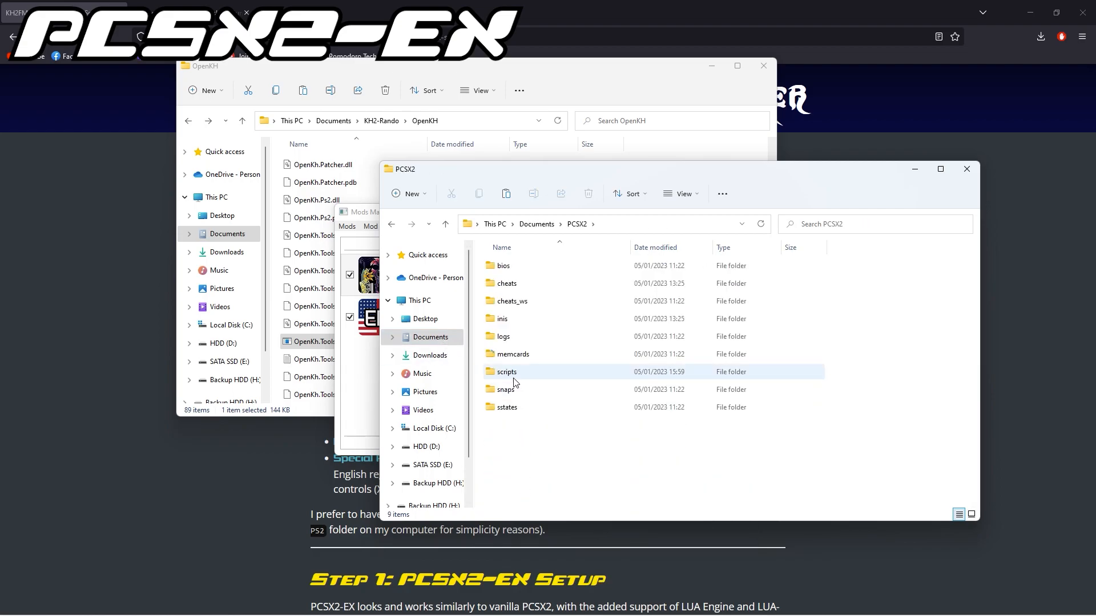
pyautogui.doubleClick(525, 372)
pyautogui.rightClick(526, 317)
pyautogui.click(576, 493)
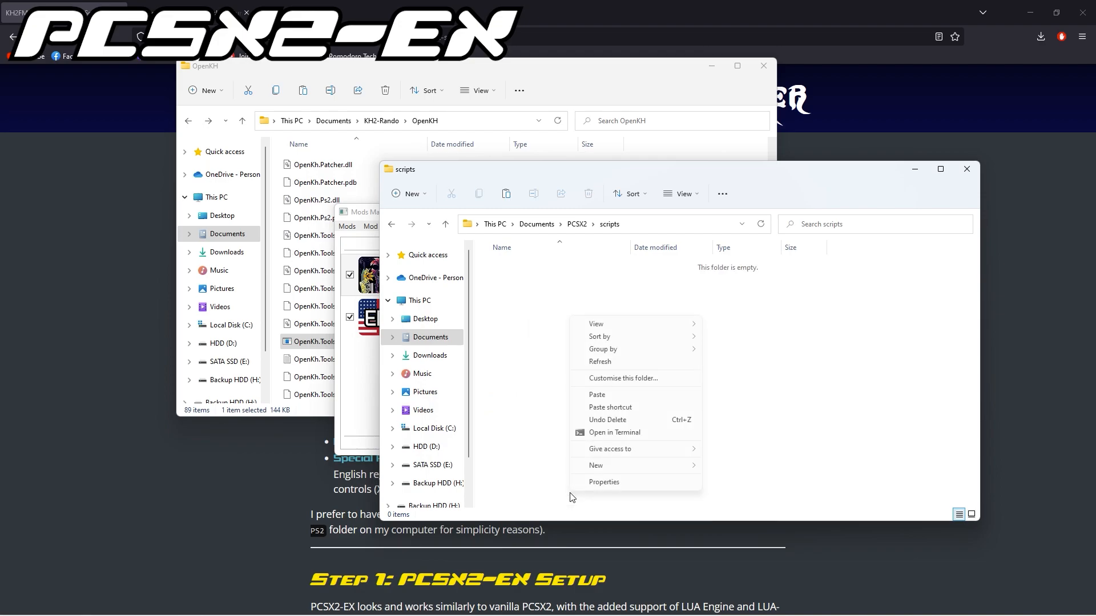
pyautogui.click(598, 394)
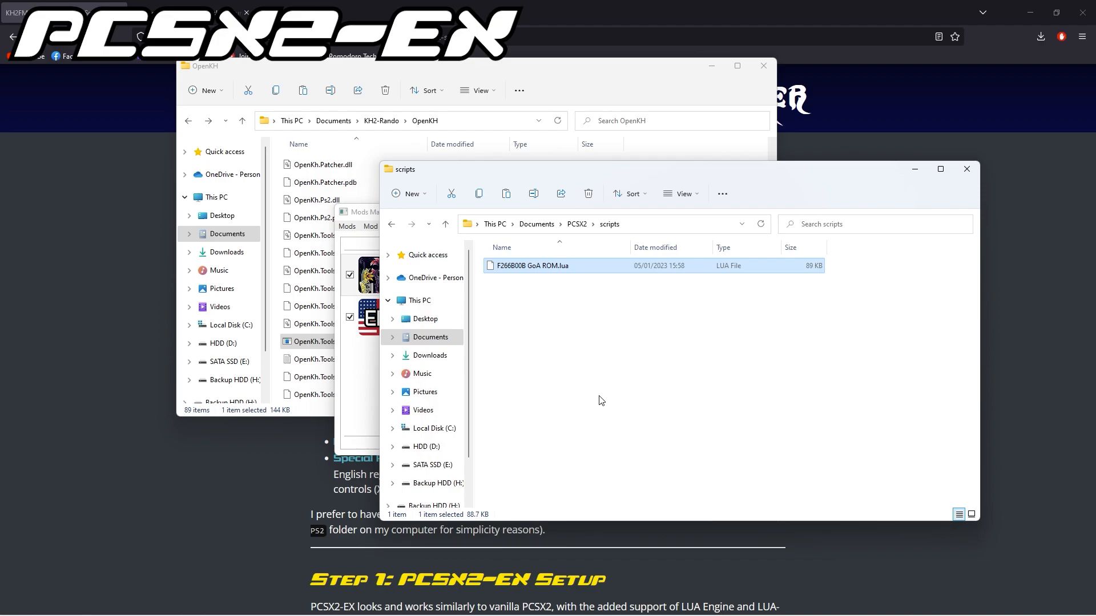
# Launch the KH2 Randomizer Seed Generator from Documents\KH2-Rando\Seed Generator.
pyautogui.click(536, 224)
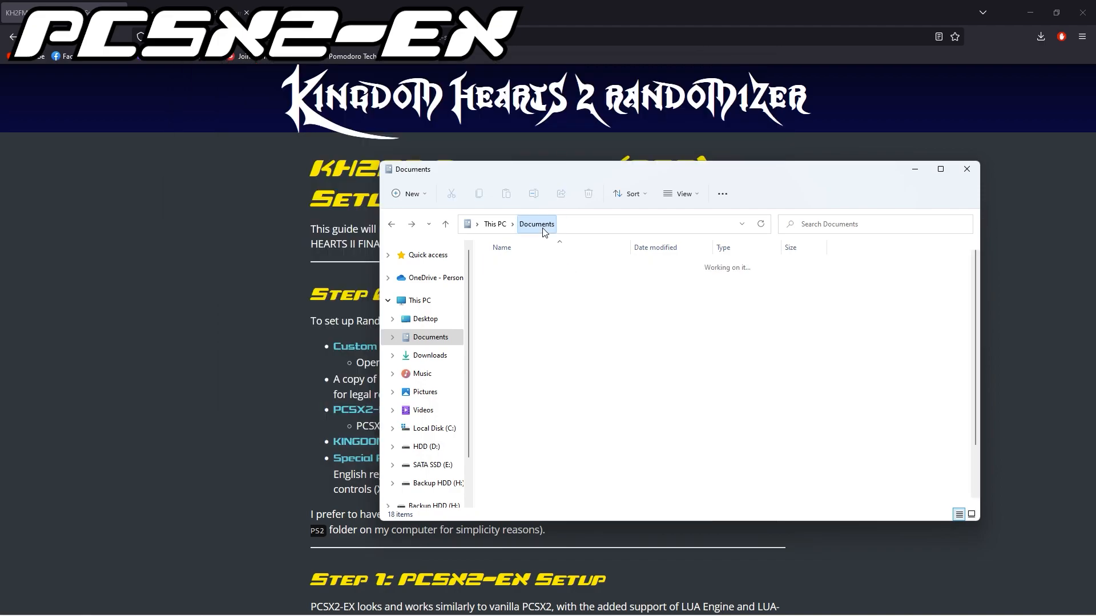
pyautogui.doubleClick(527, 338)
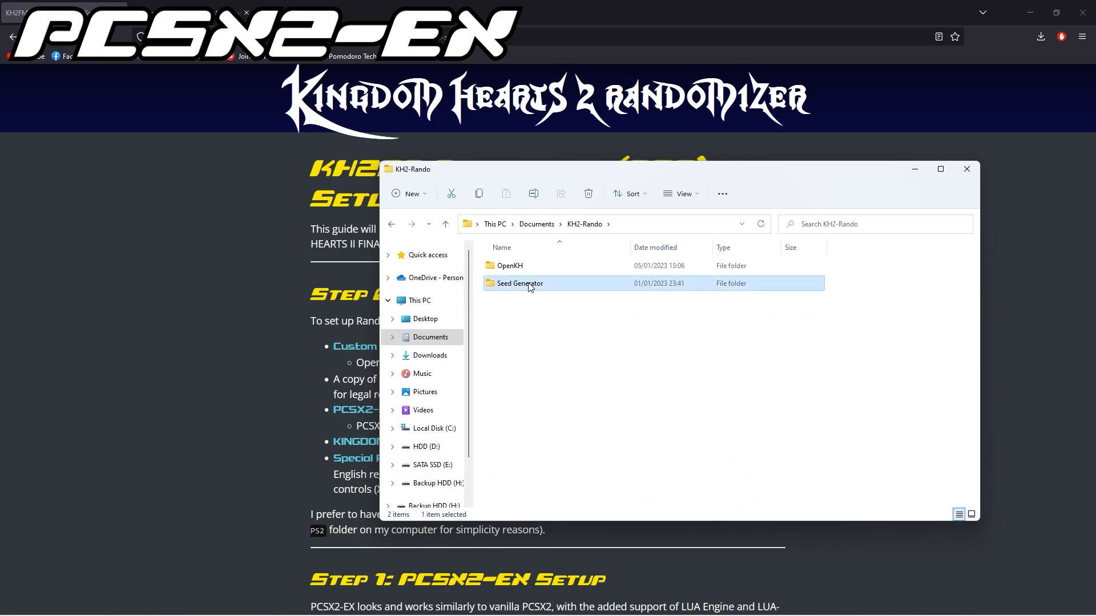
pyautogui.doubleClick(522, 283)
pyautogui.doubleClick(527, 320)
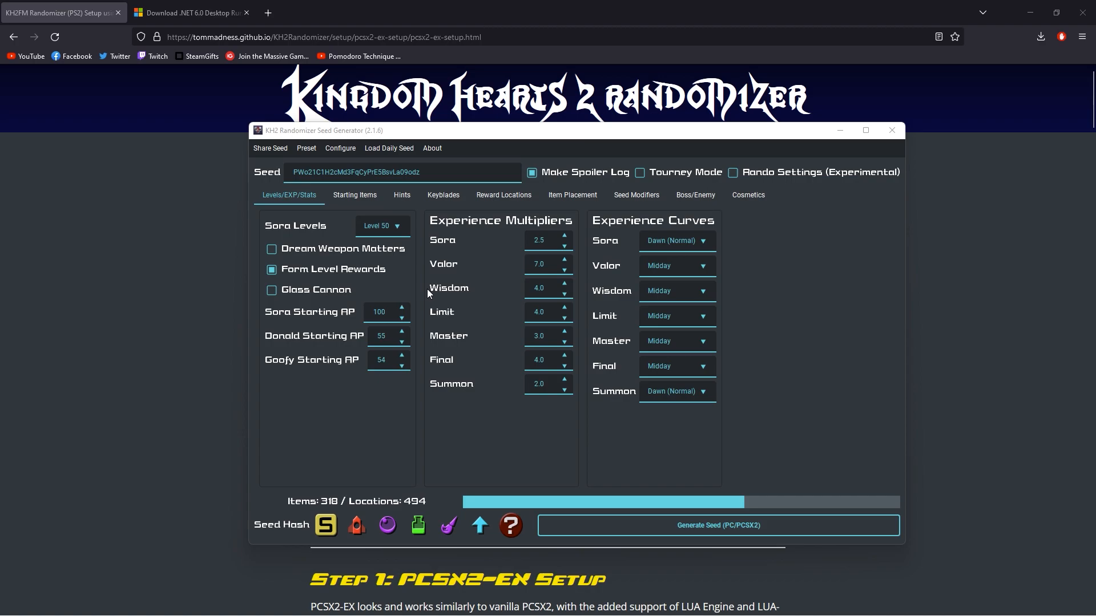
# Load the StarterSettings preset in the seed generator and review its reward locations and level settings.
pyautogui.click(307, 148)
pyautogui.moveTo(322, 218)
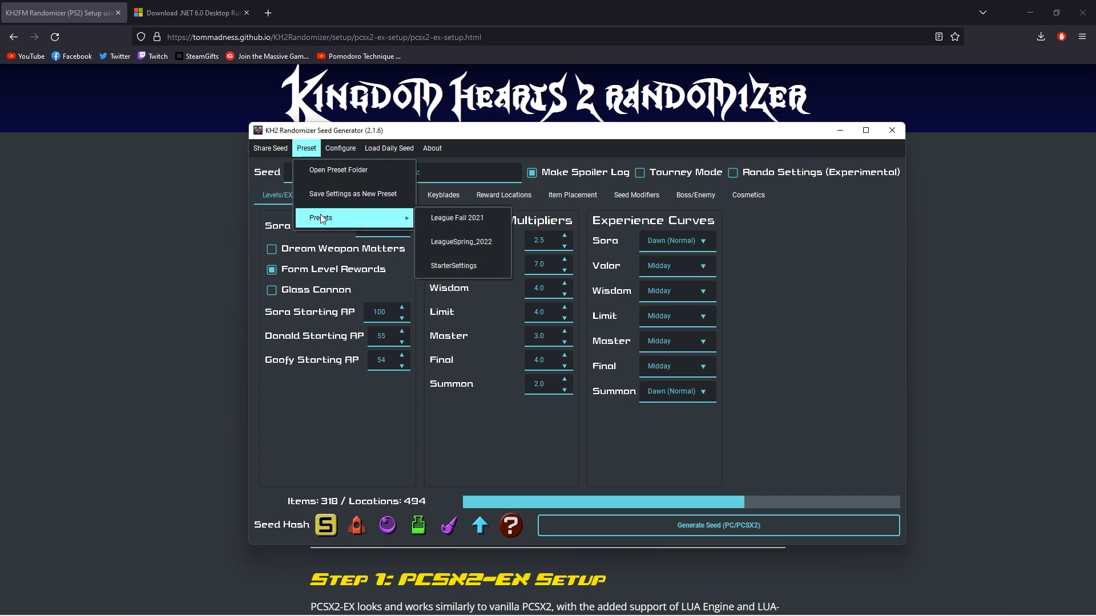
pyautogui.click(453, 265)
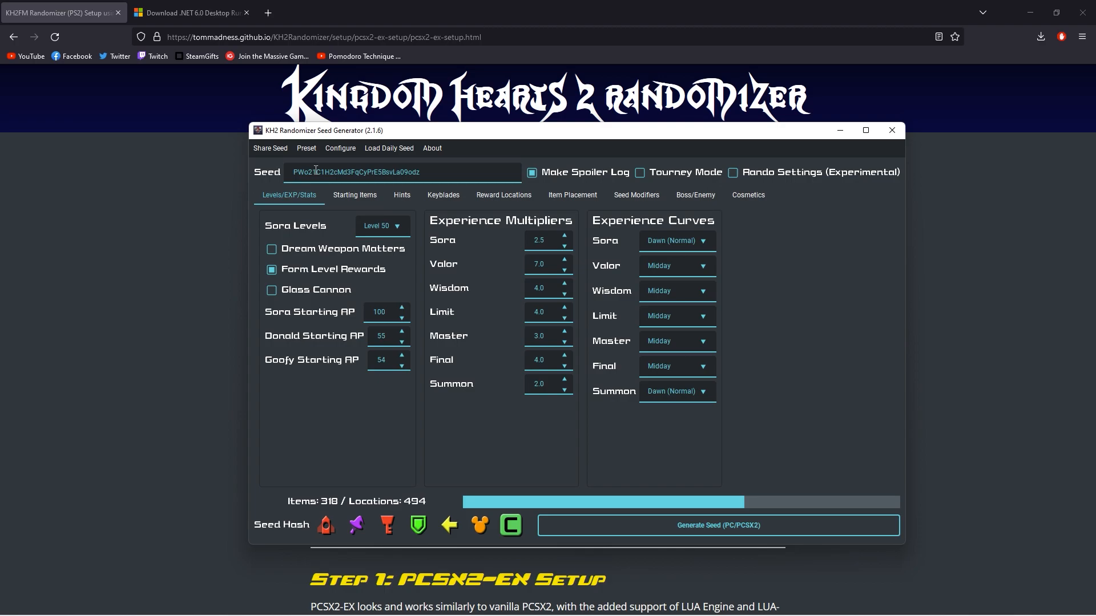
pyautogui.click(484, 202)
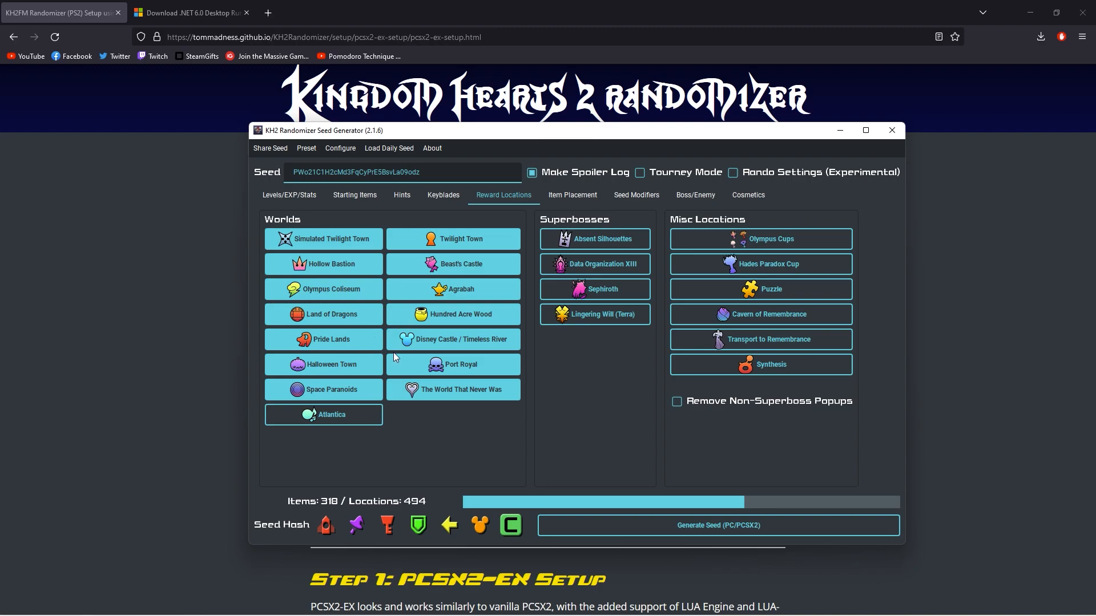
pyautogui.click(271, 194)
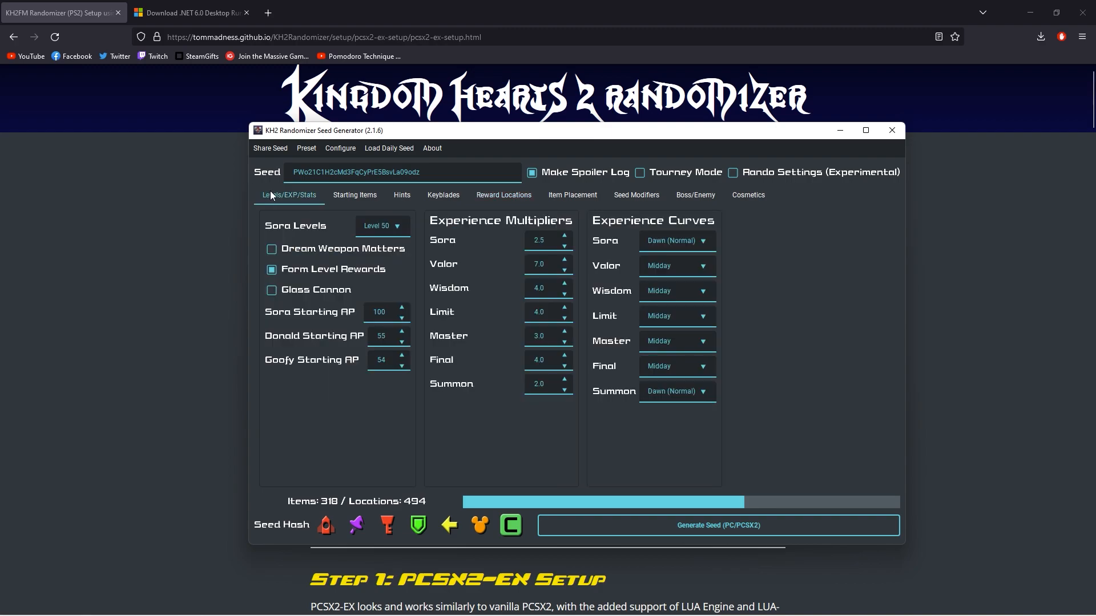
# Generate the PC/PCSX2 seed and save it to the Desktop as randoseed.zip.
pyautogui.click(656, 524)
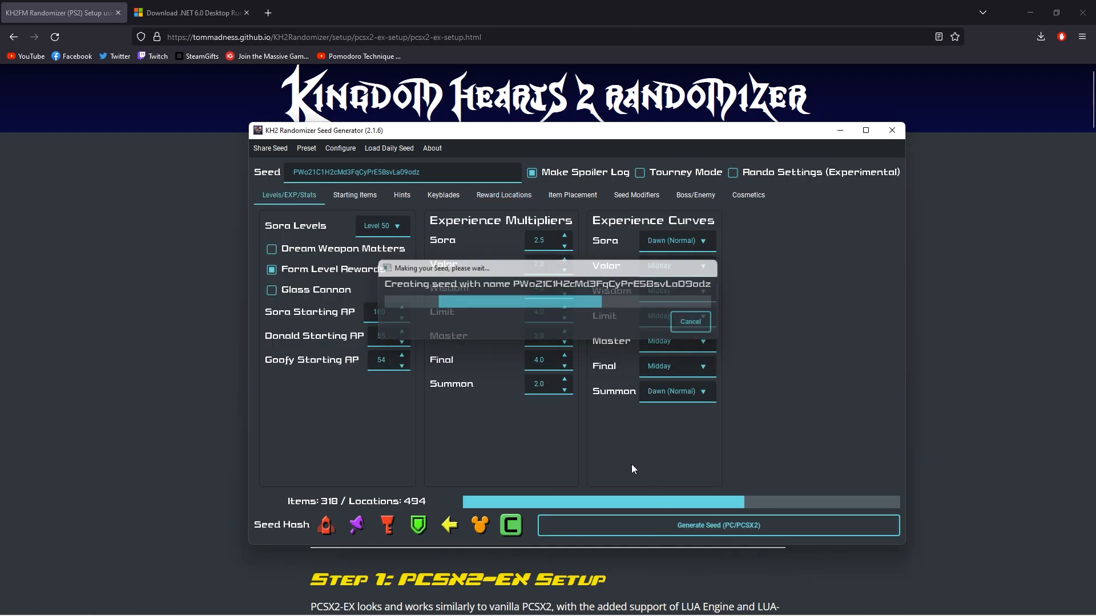
pyautogui.click(300, 239)
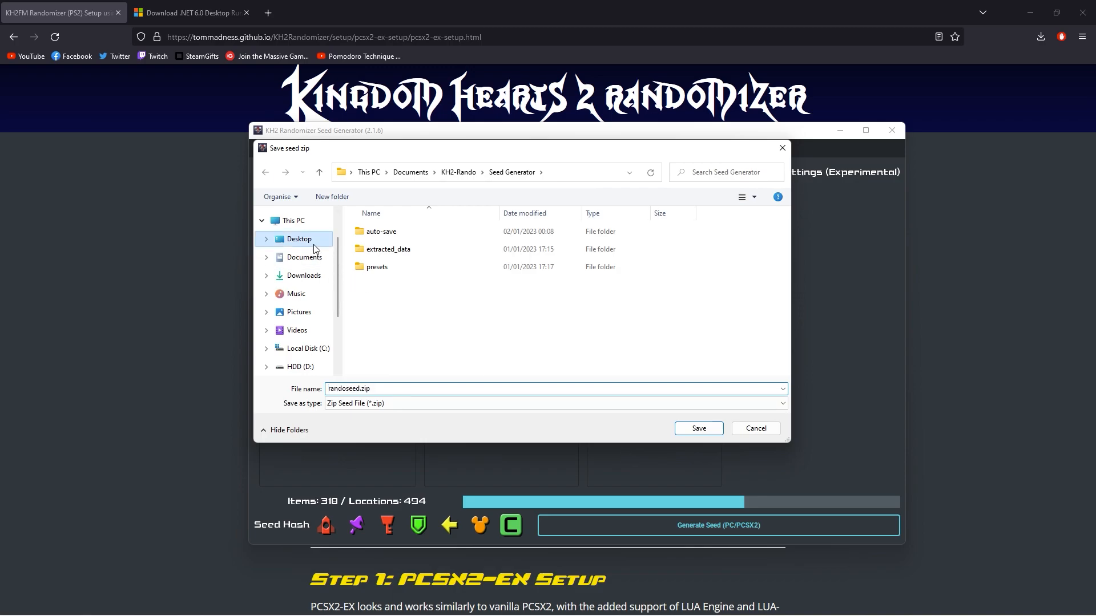
pyautogui.click(697, 429)
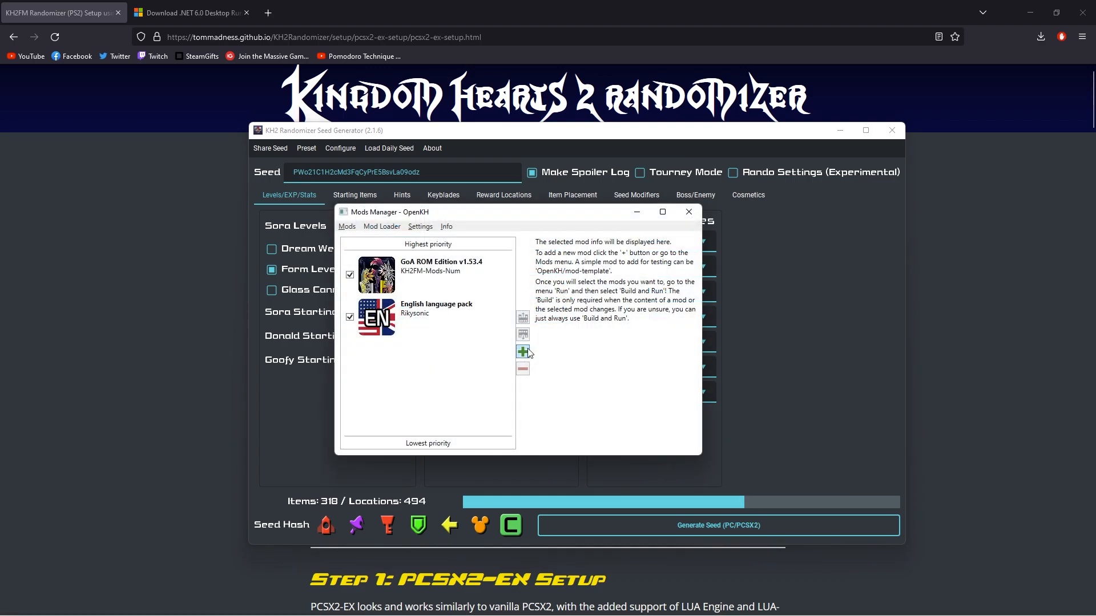
# Switch to OpenKH Mods Manager and install randoseed.zip from the Desktop as a mod archive.
pyautogui.click(522, 352)
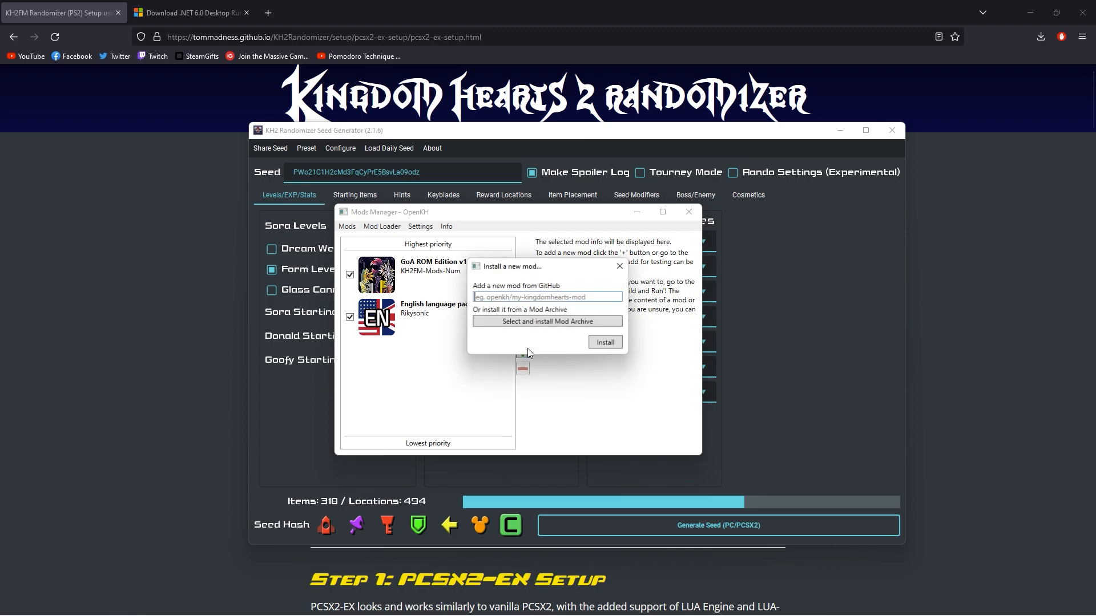
pyautogui.click(540, 322)
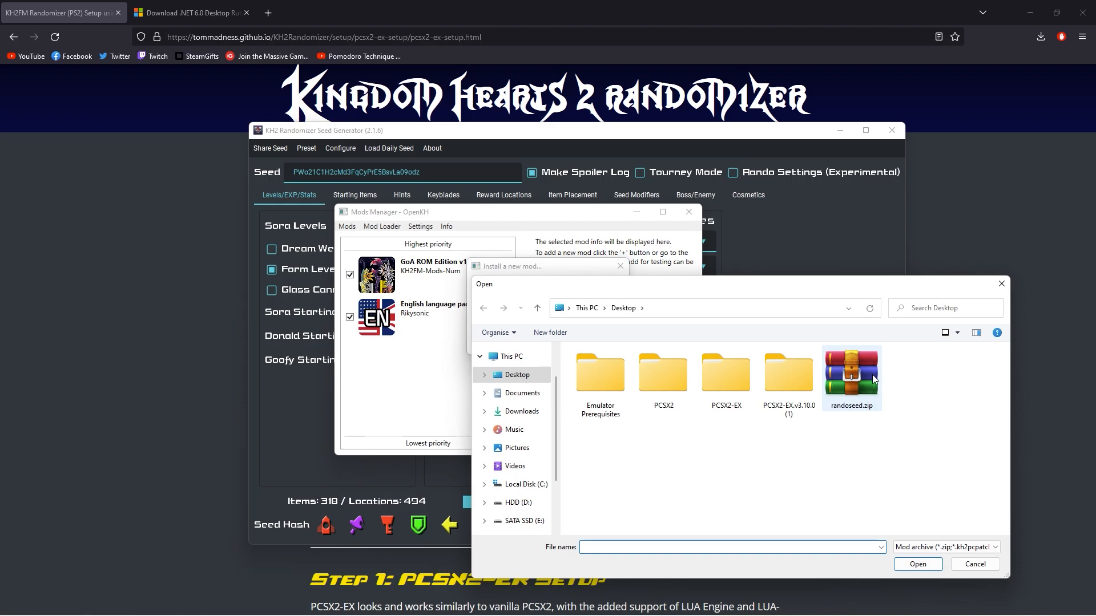
pyautogui.doubleClick(873, 378)
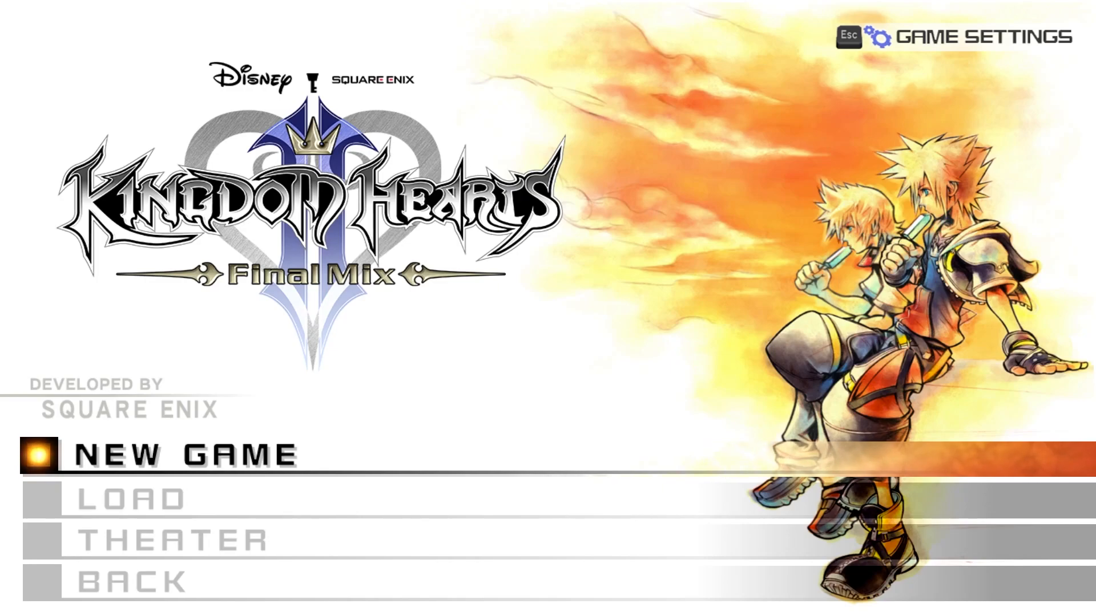
# Examine the PCSX2-EX console log for the cheat file loading and the LuaEngine script initialization.
pyautogui.press('F2')
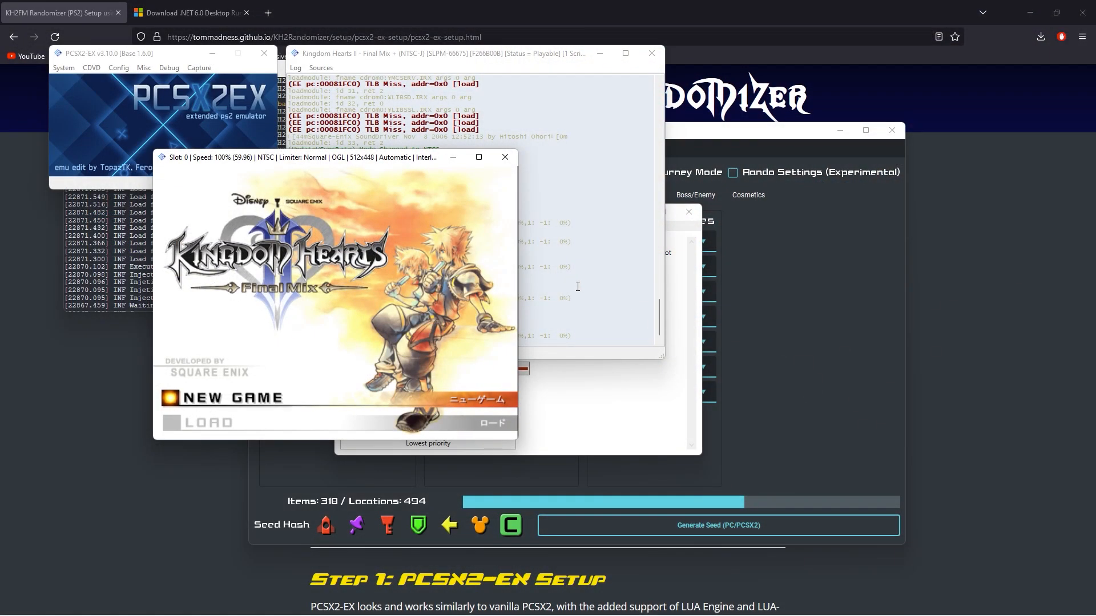
pyautogui.click(646, 313)
pyautogui.moveTo(660, 315); pyautogui.dragTo(669, 227)
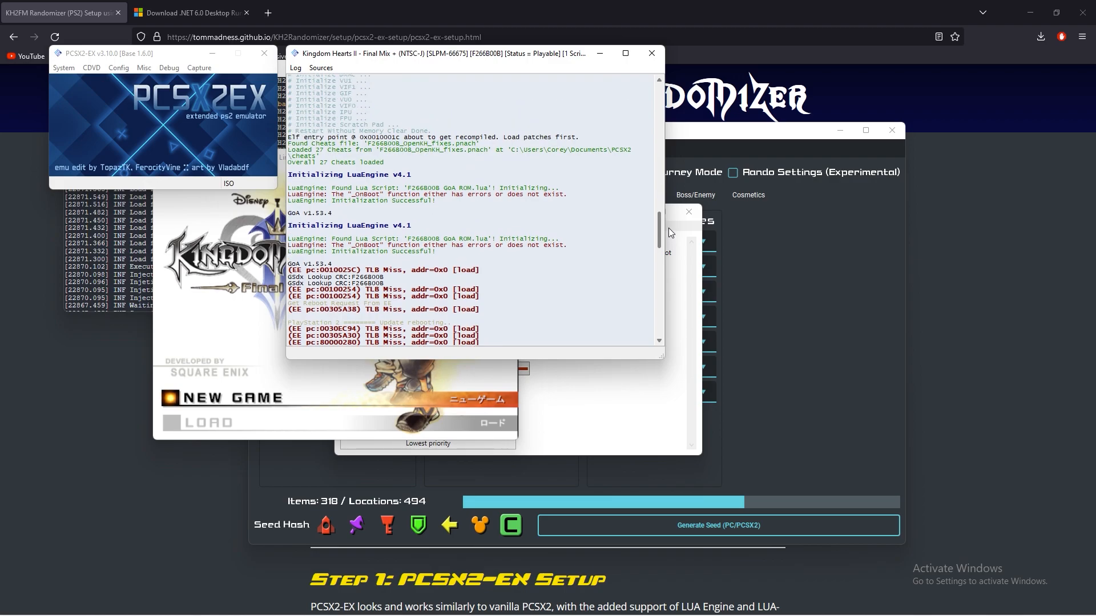
pyautogui.moveTo(291, 133); pyautogui.dragTo(632, 214)
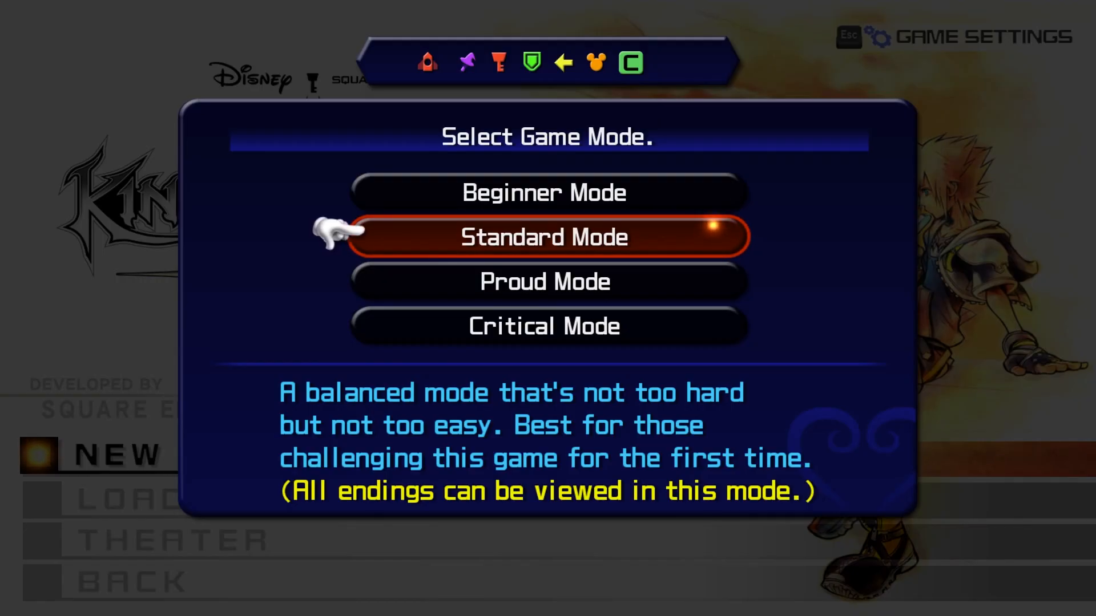
# Start a new game in Standard Mode and visit Pride Lands through its portal.
pyautogui.press('Return')
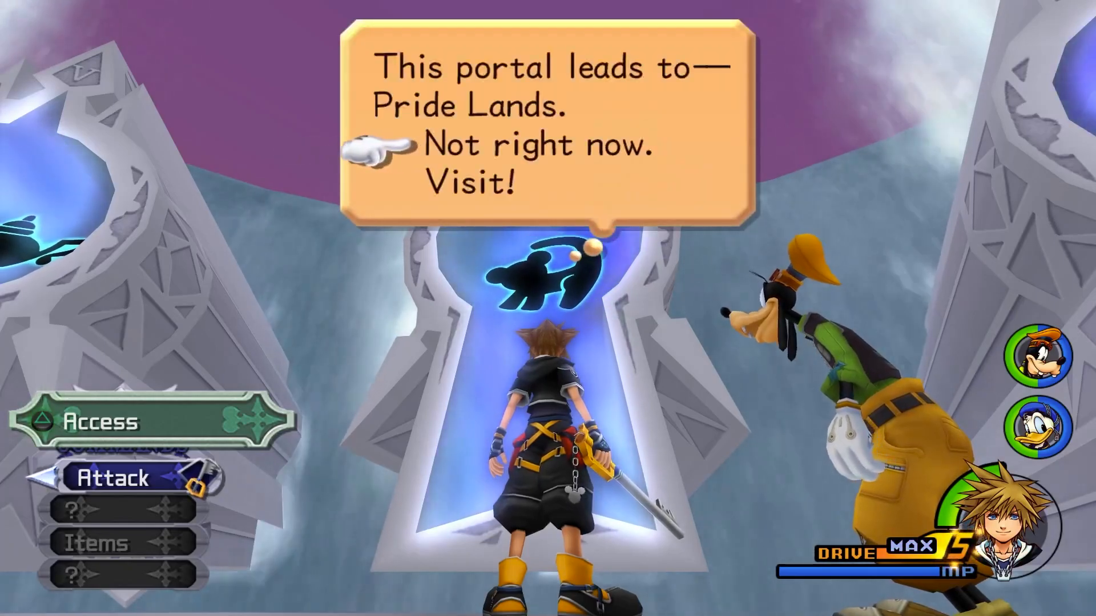
pyautogui.press('Down')
pyautogui.press('Return')
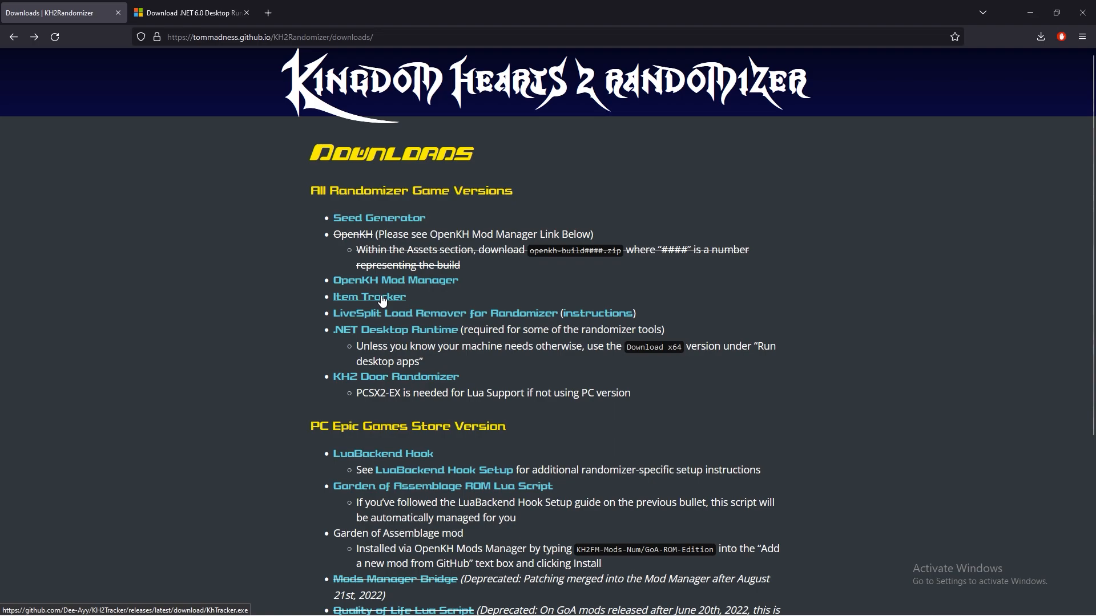
# Download the Item Tracker from the Randomizer site and put KhTracker.exe from the Downloads folder on the clipboard.
pyautogui.click(382, 301)
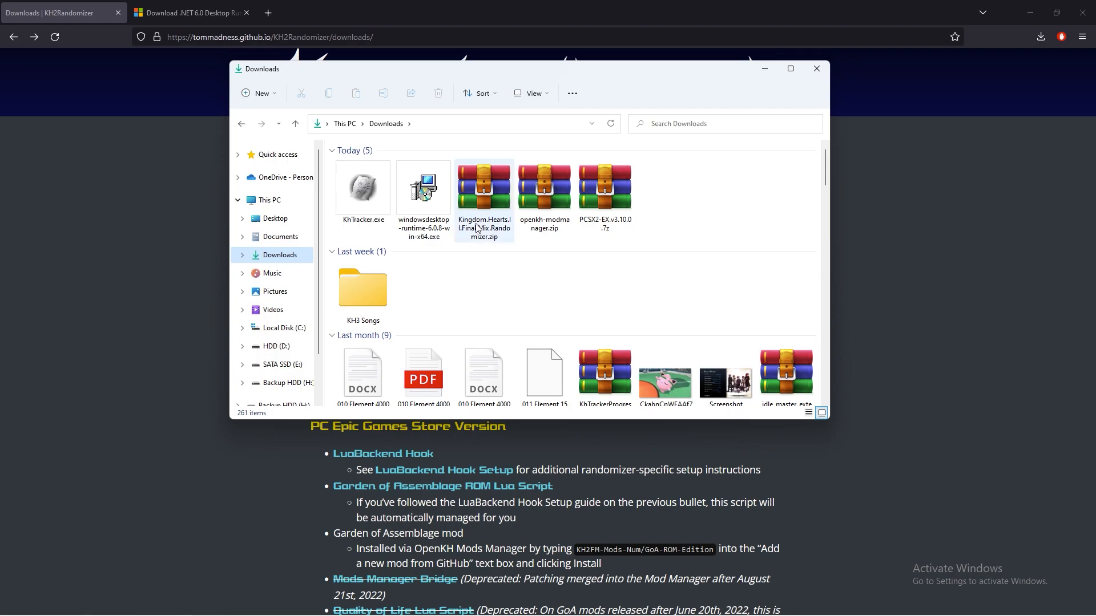
pyautogui.rightClick(375, 191)
pyautogui.click(427, 374)
# Create a folder named KHTracker inside KH2-Rando in Documents and place KhTracker.exe in it.
pyautogui.click(469, 295)
pyautogui.click(292, 239)
pyautogui.doubleClick(384, 241)
pyautogui.rightClick(438, 284)
pyautogui.click(619, 402)
pyautogui.write('KHTracker')
pyautogui.press('Return')
pyautogui.press('Return')
pyautogui.rightClick(437, 205)
pyautogui.click(486, 384)
pyautogui.click(514, 464)
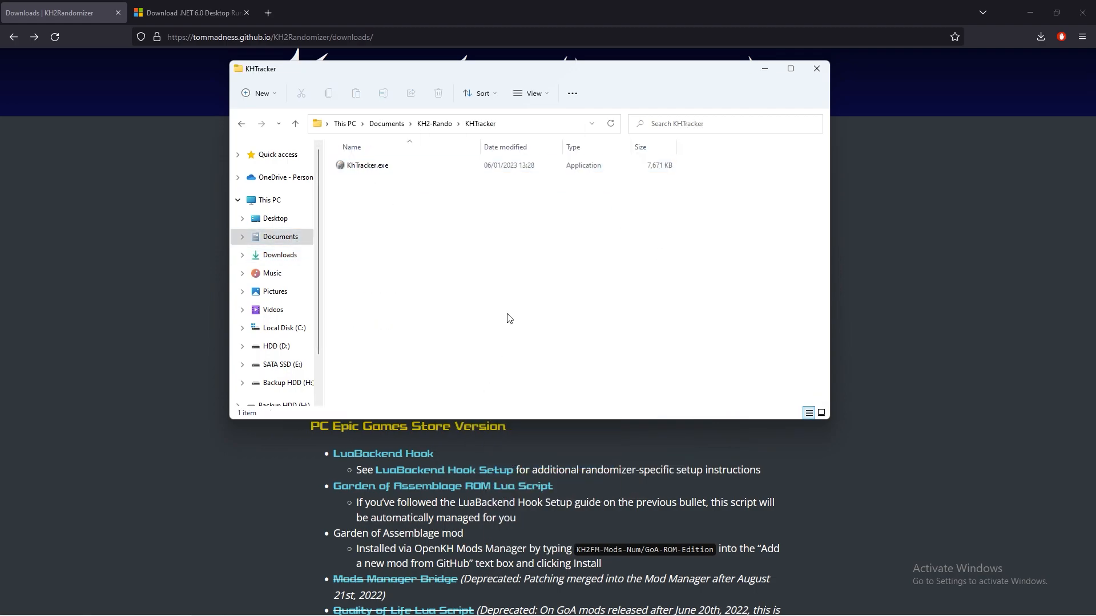
# Launch KhTracker.exe from the KHTracker folder.
pyautogui.doubleClick(366, 165)
pyautogui.click(426, 230)
pyautogui.click(588, 417)
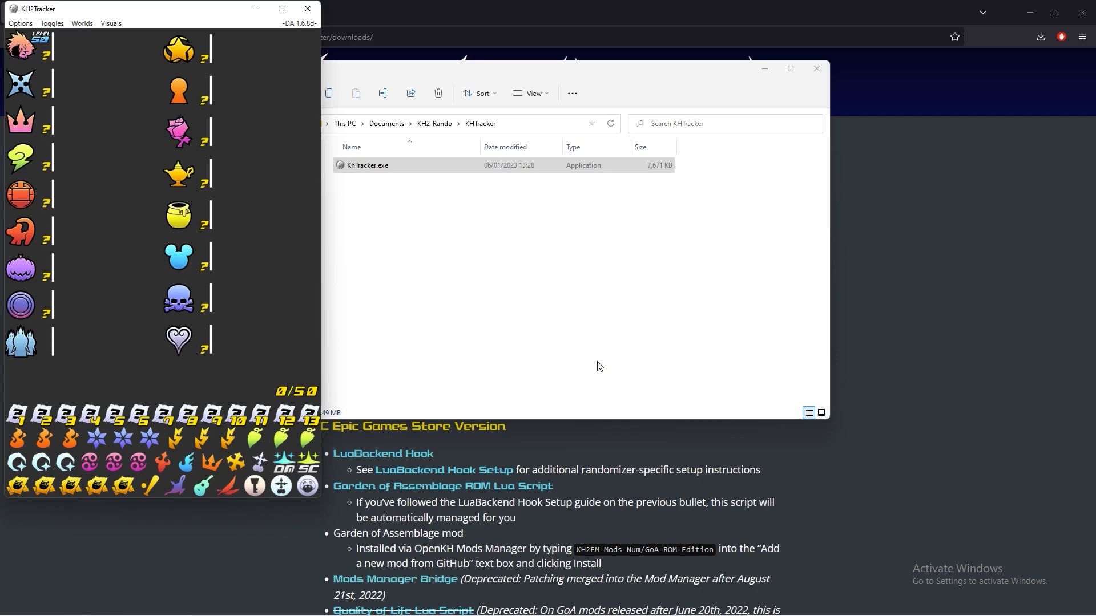
# Load randoseed.zip from the Desktop into the KH2Tracker window.
pyautogui.click(391, 195)
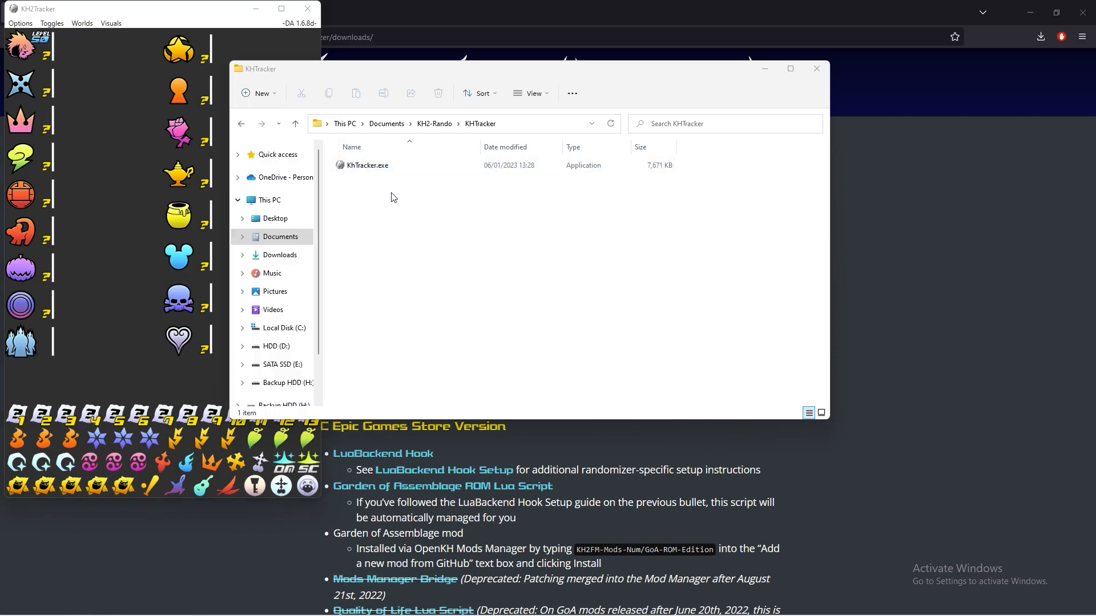
pyautogui.click(282, 219)
pyautogui.click(365, 252)
pyautogui.moveTo(139, 200); pyautogui.dragTo(140, 200)
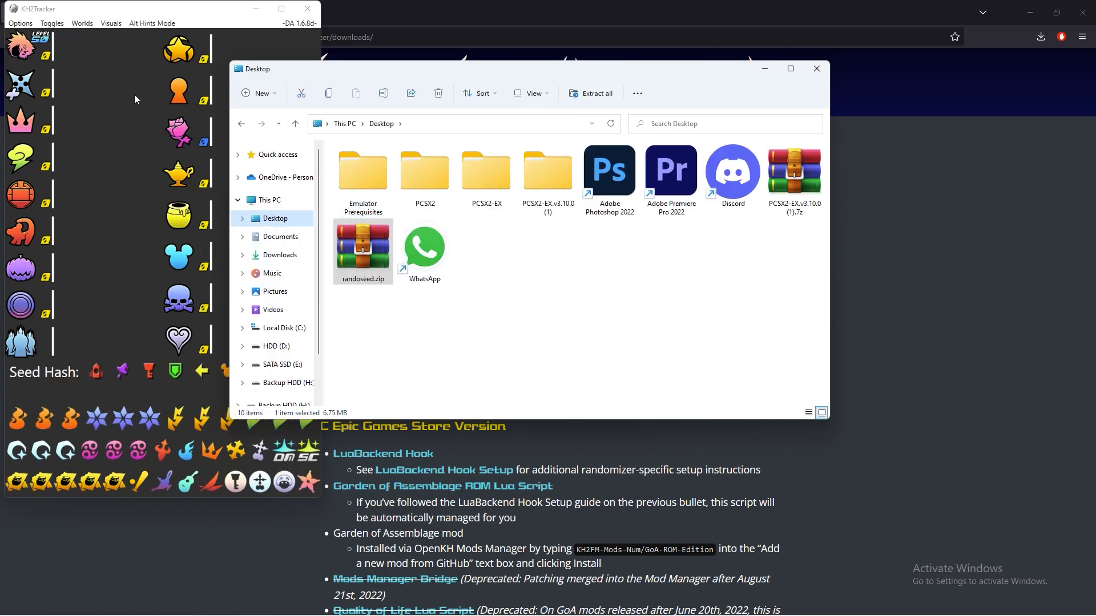
pyautogui.click(139, 9)
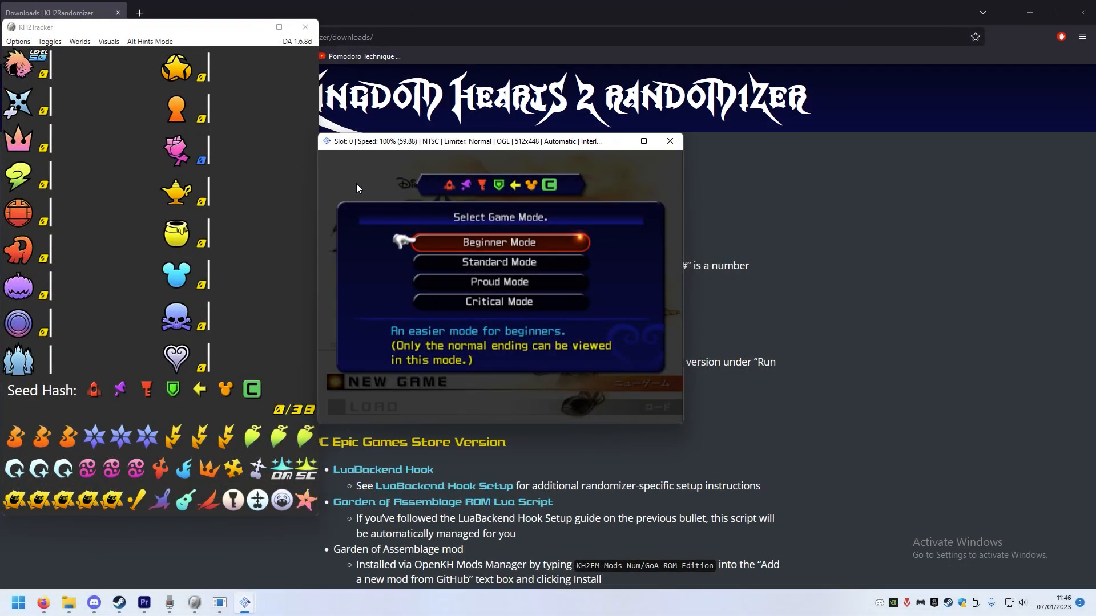
# Start auto tracking for PCSX2 in KH2Tracker.
pyautogui.click(16, 42)
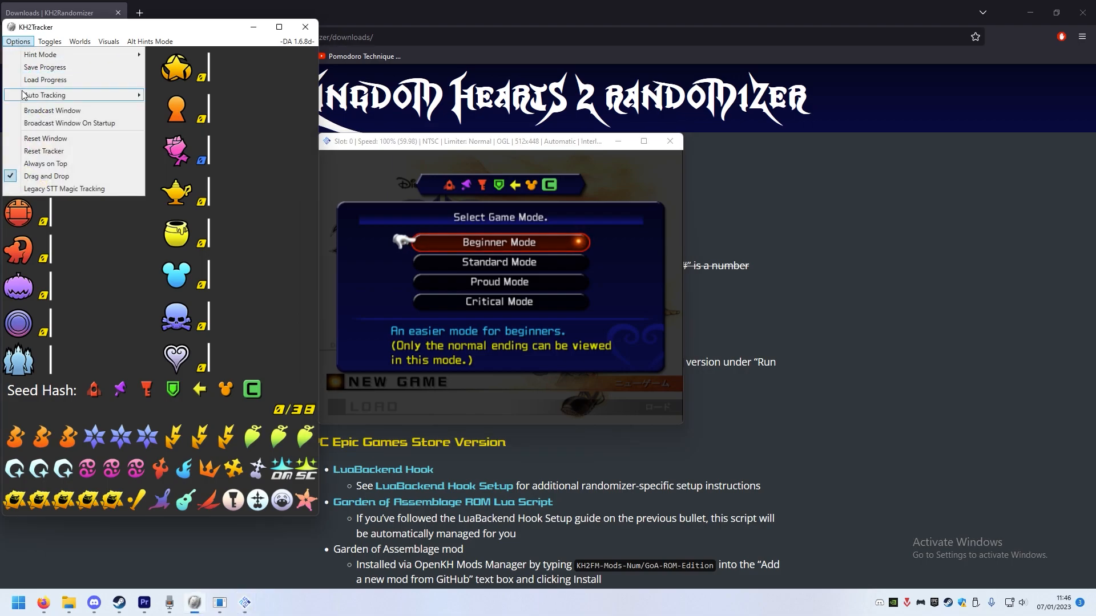
pyautogui.moveTo(94, 96)
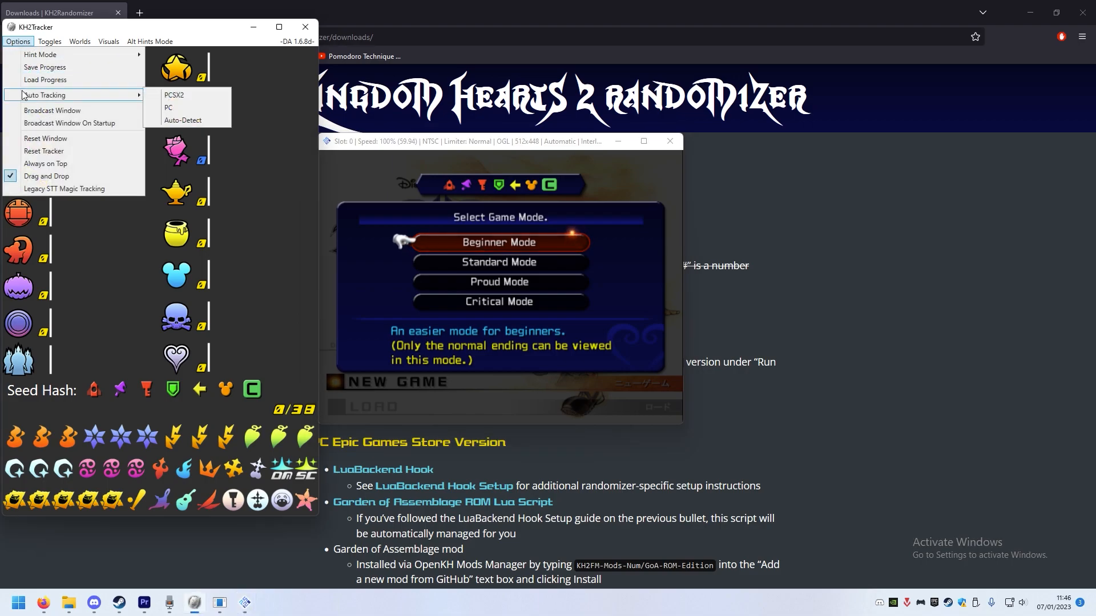
pyautogui.click(161, 97)
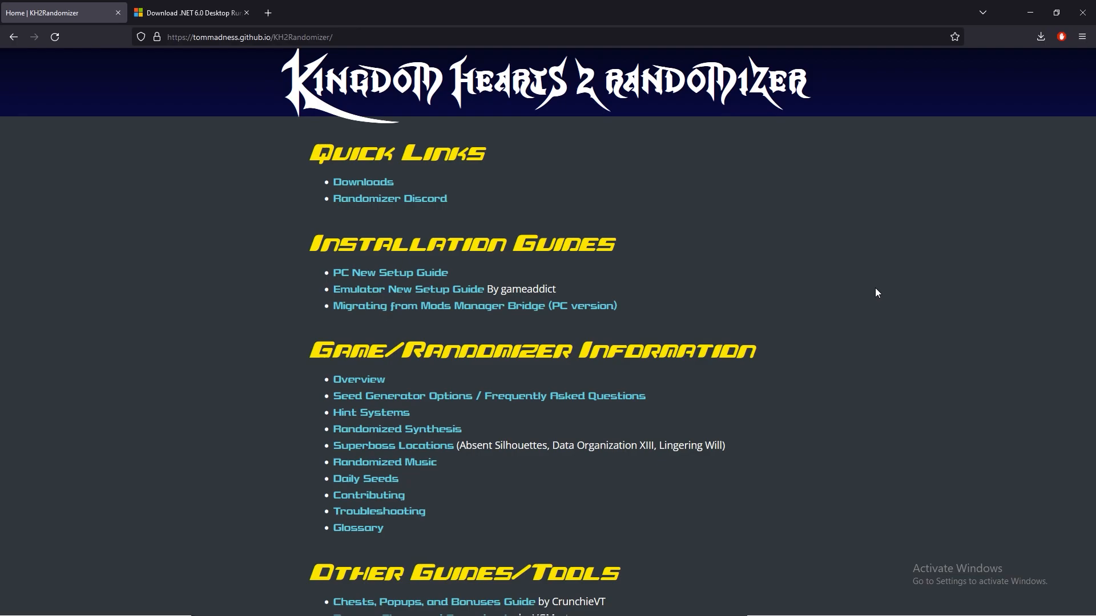
# Open the Randomizer Discord from the website and draft "where do babies come from?" in its help channel.
pyautogui.click(410, 198)
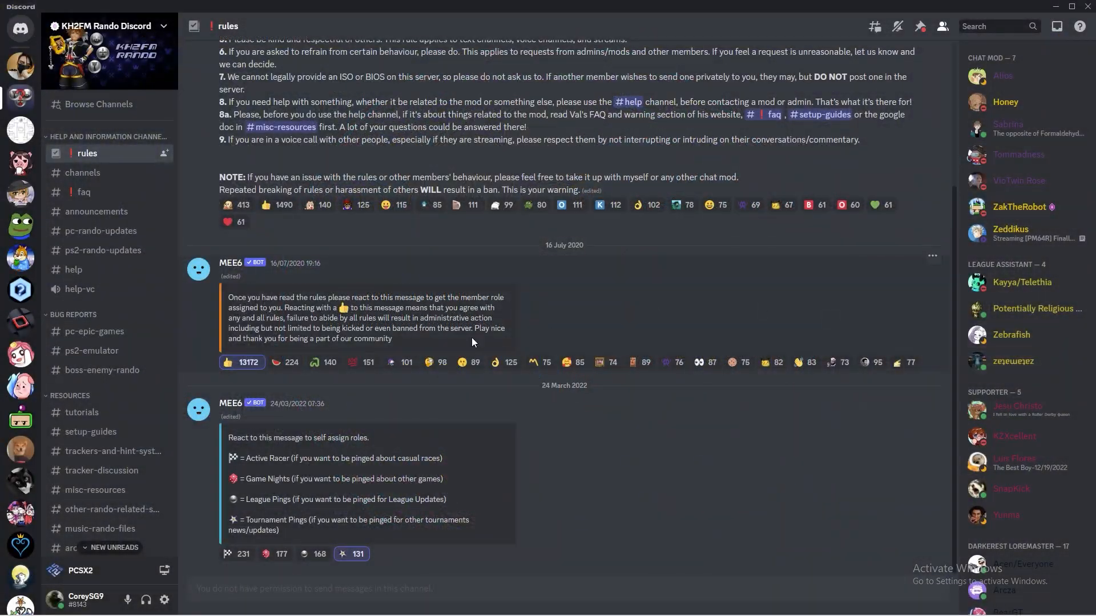
pyautogui.click(138, 269)
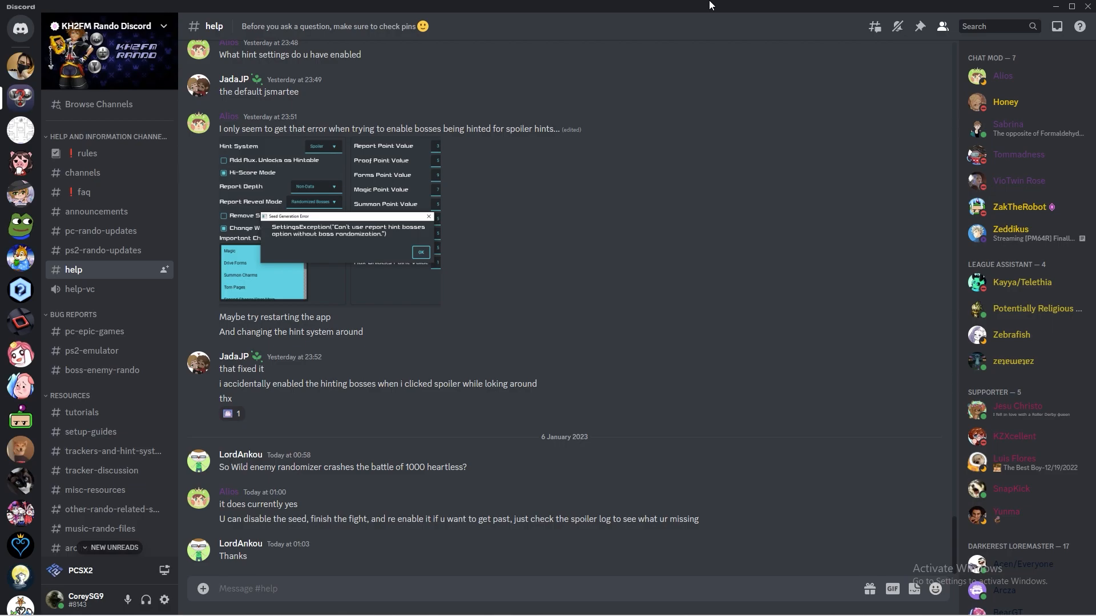
pyautogui.write('where do babies come from?')
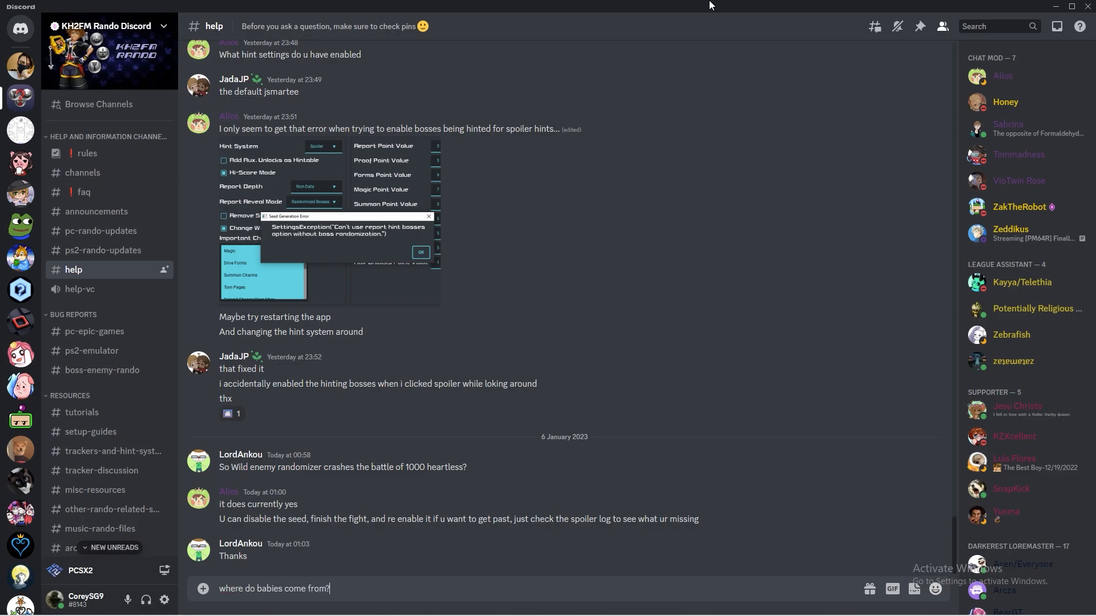